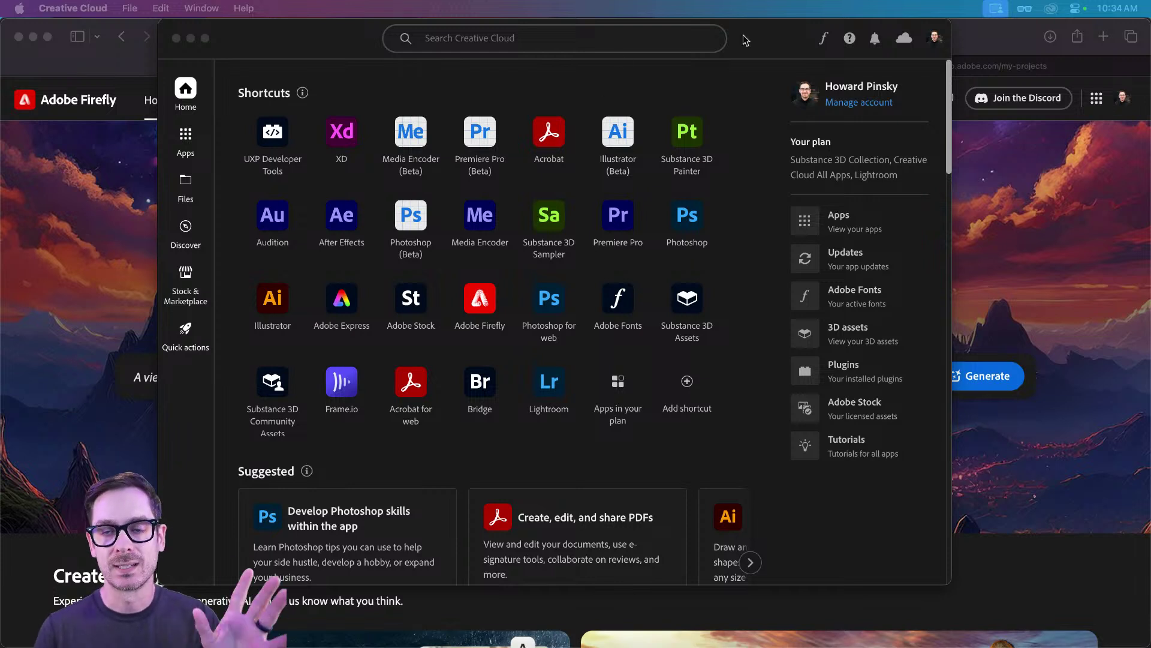
Step: Browse the Creative Cloud apps catalogue and show the Beta apps category
left_click(800, 40)
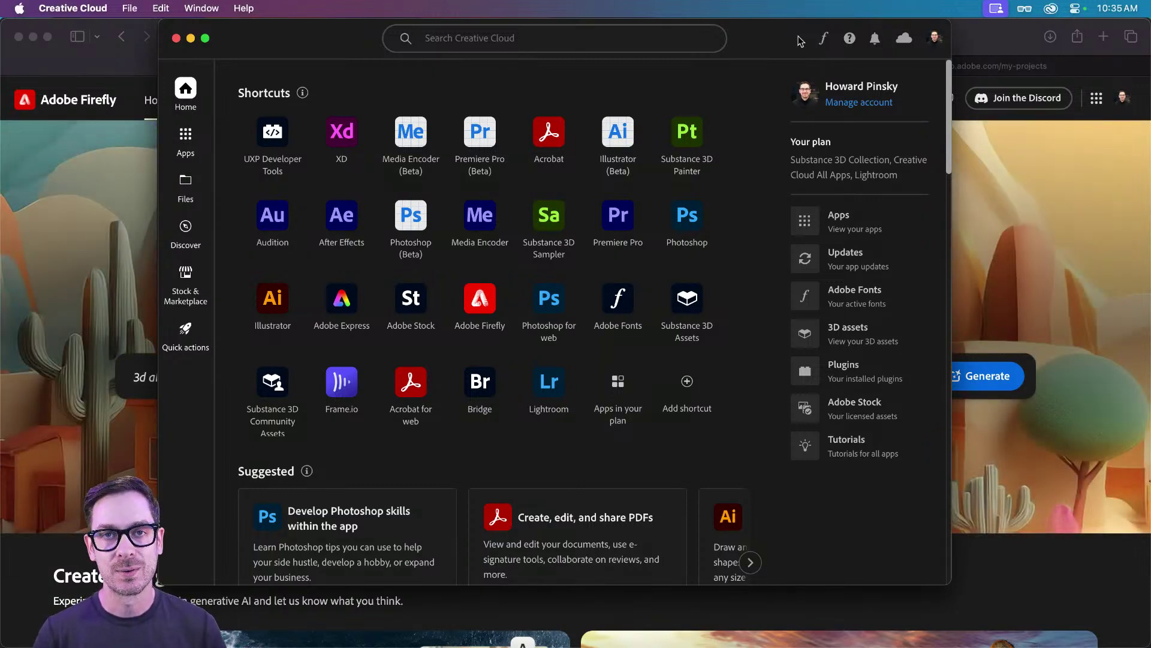
left_click(186, 137)
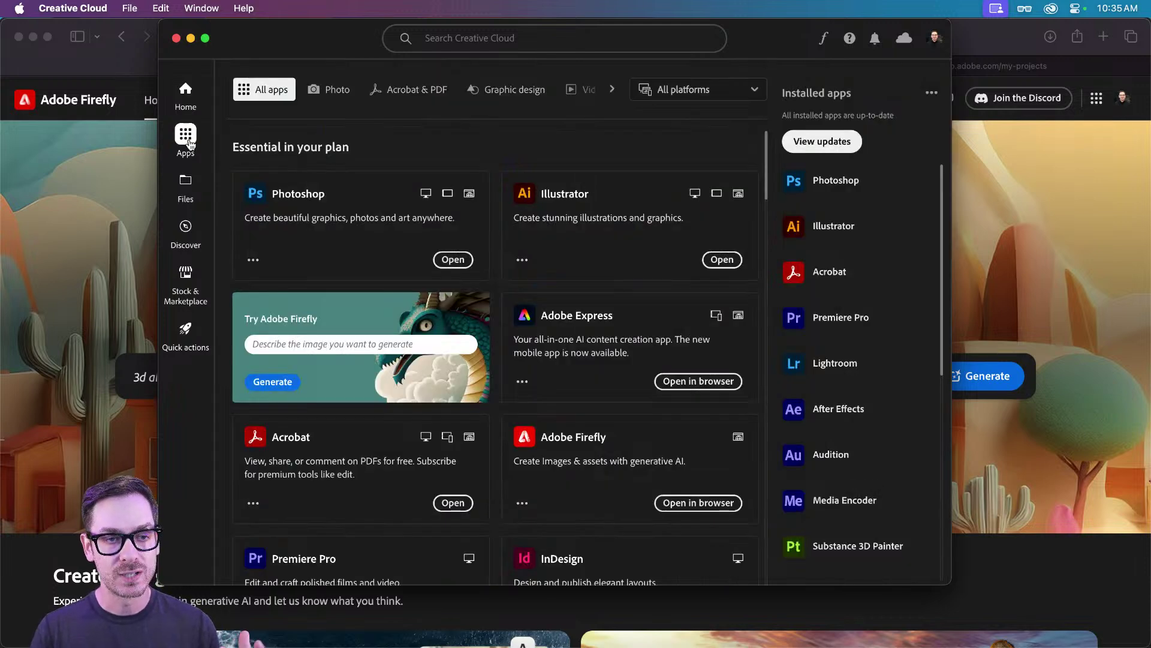
left_click(612, 89)
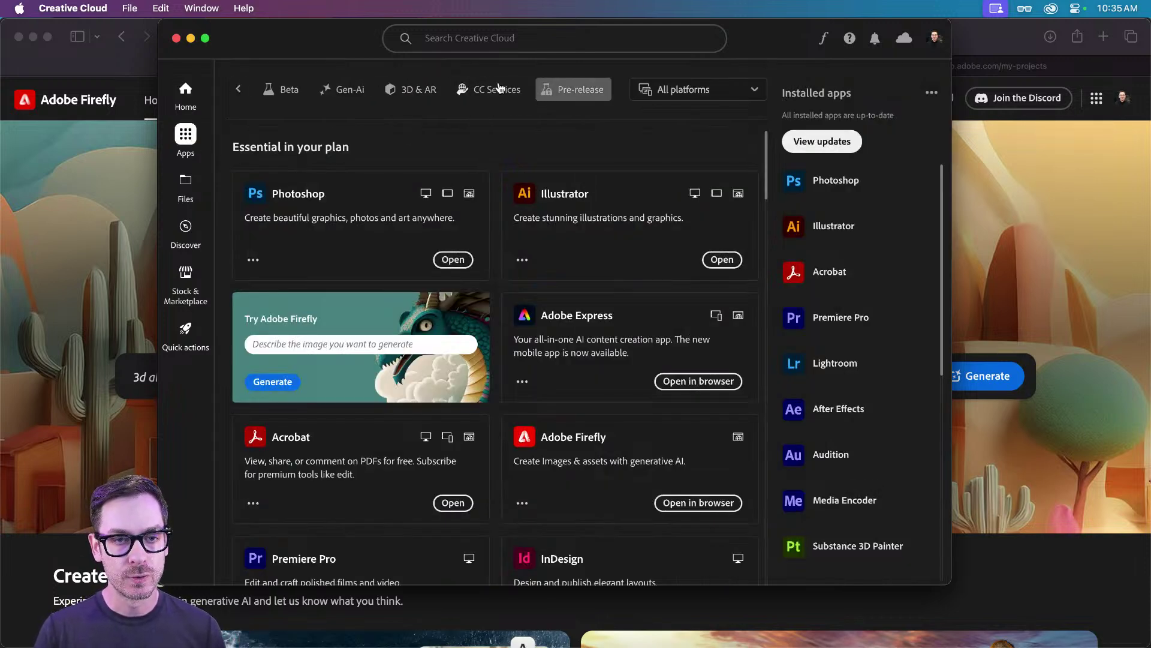
left_click(296, 93)
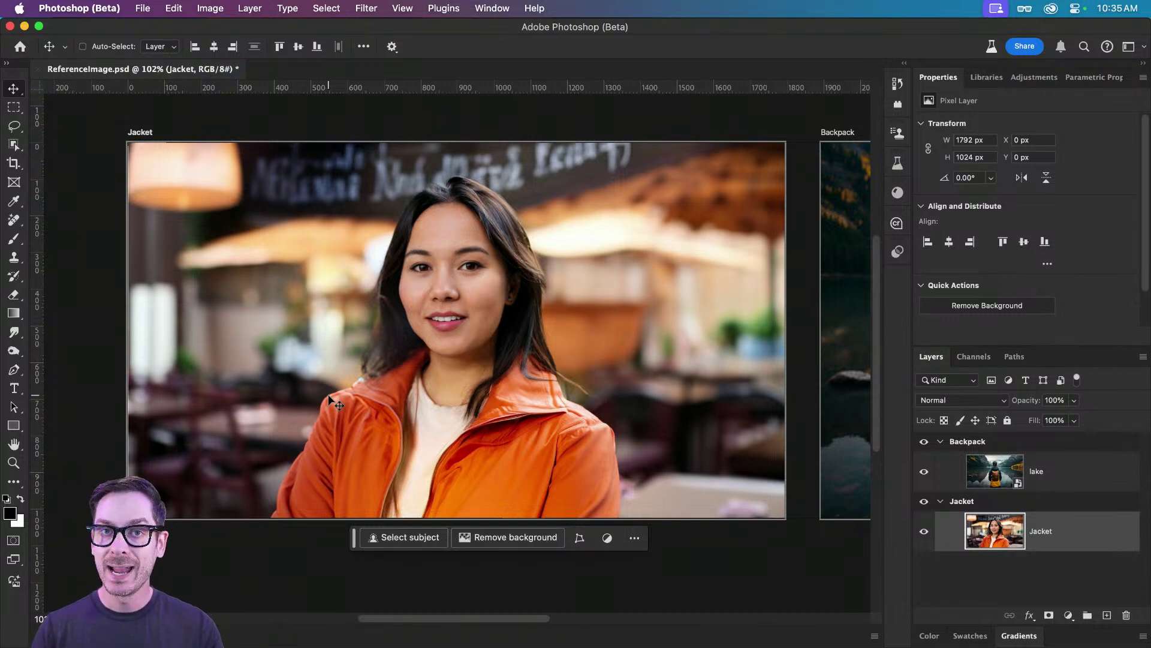
Step: Select the woman's orange jacket on the Jacket artboard with the Object Selection tool, then switch to the Move tool
left_click(13, 145)
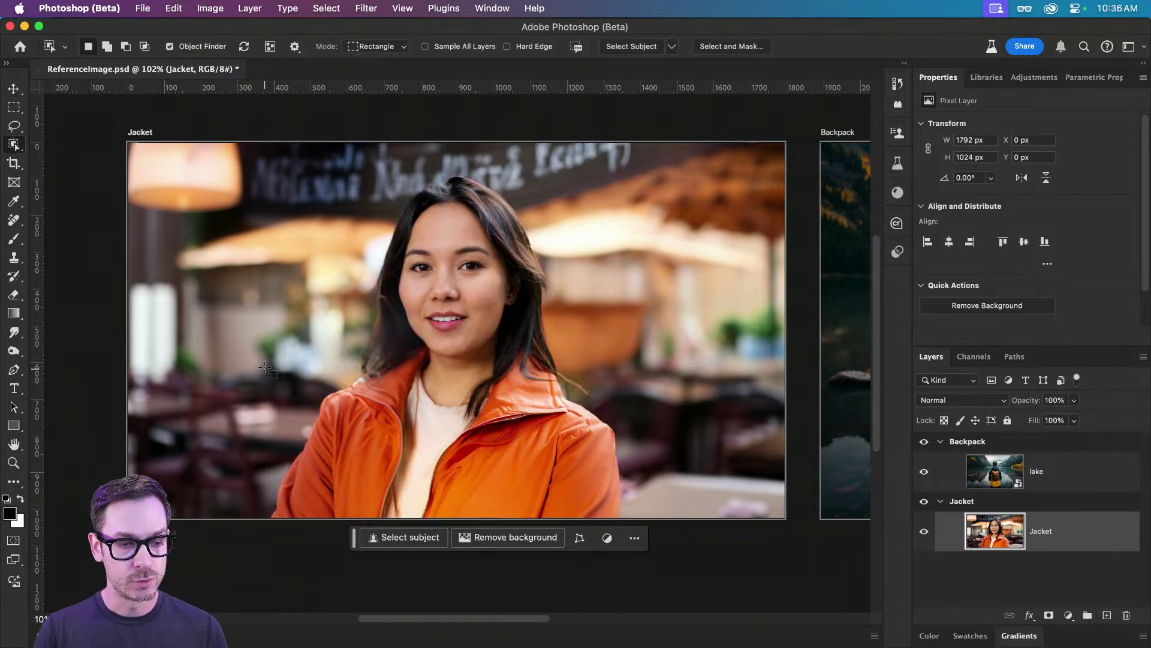
left_click_drag(256, 341, 634, 530)
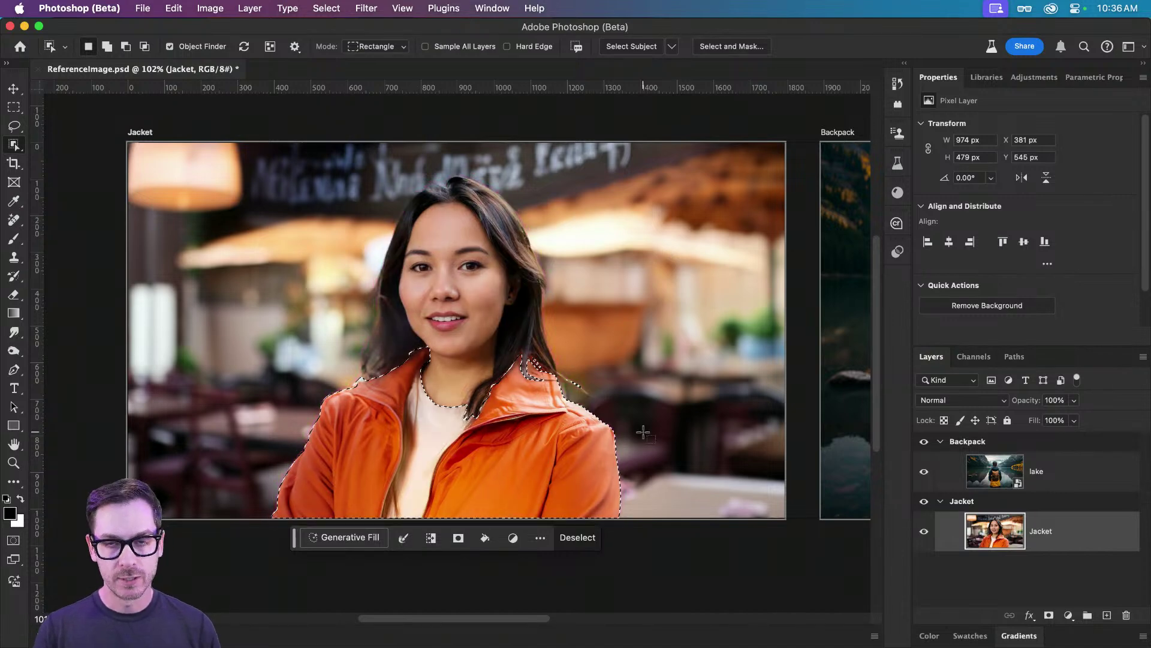
key("v")
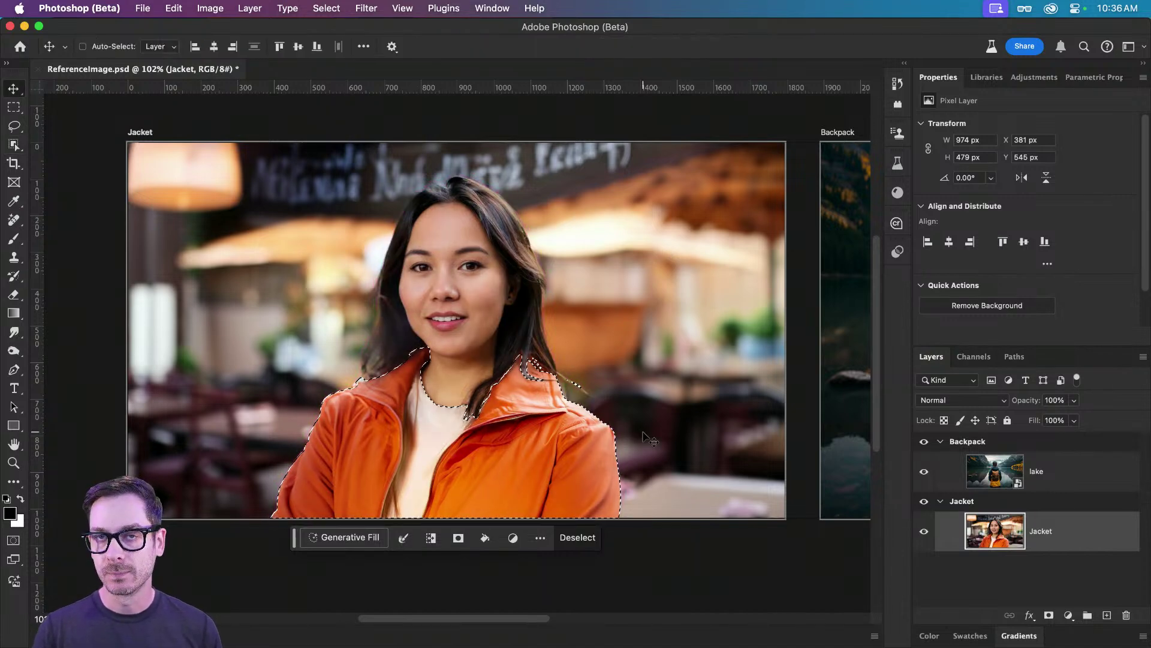
Step: Run Generative Fill on the jacket selection with the prompt "An orange hoodie"
left_click(341, 542)
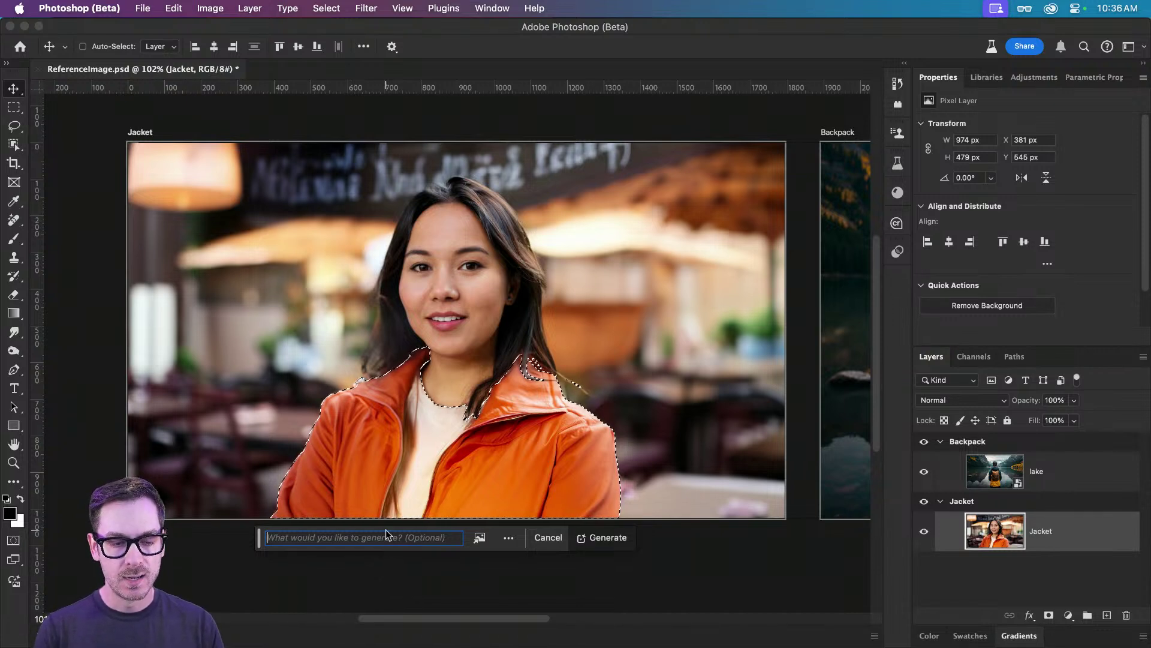
type("A")
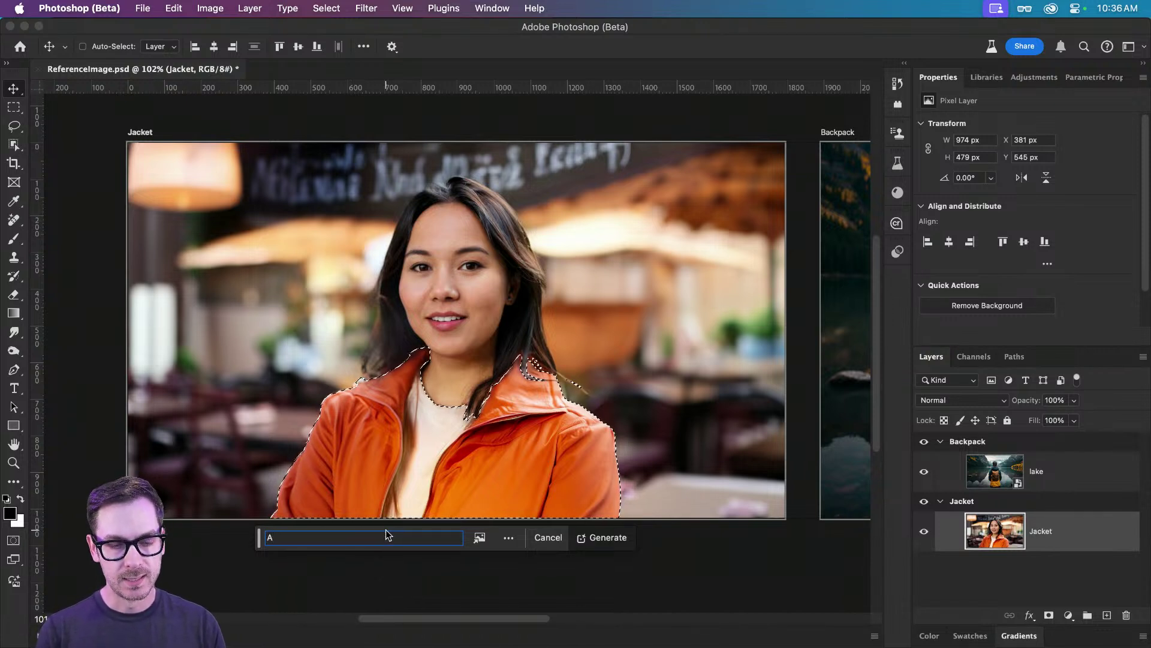
type(" n or")
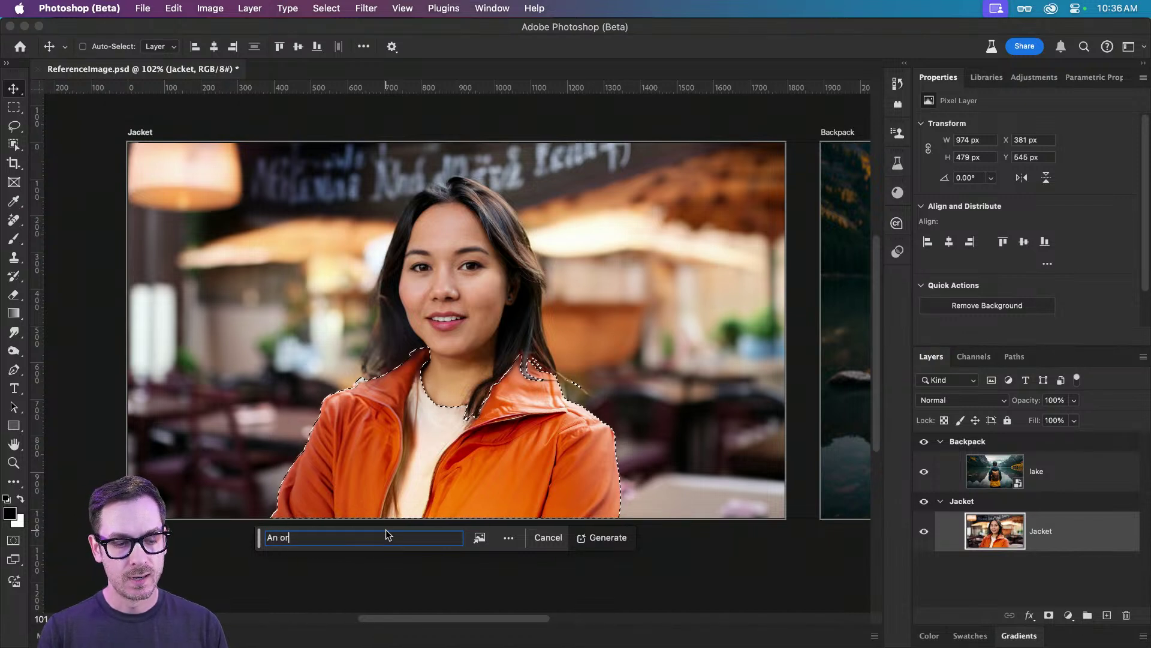
type("ange hoodie")
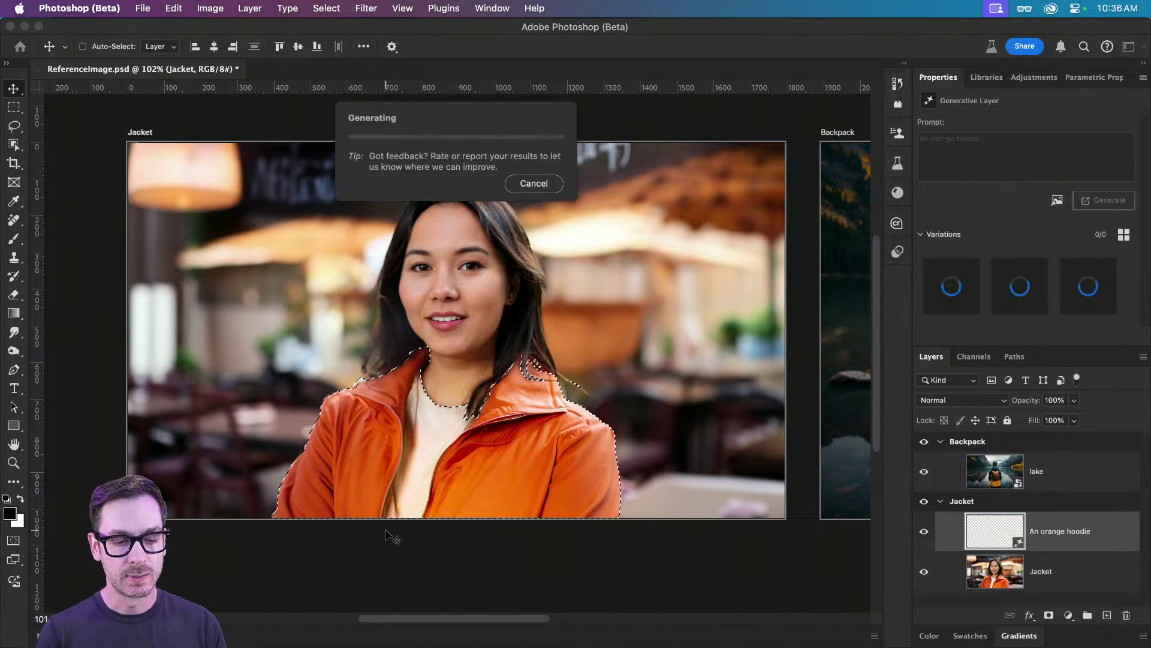
key("Return")
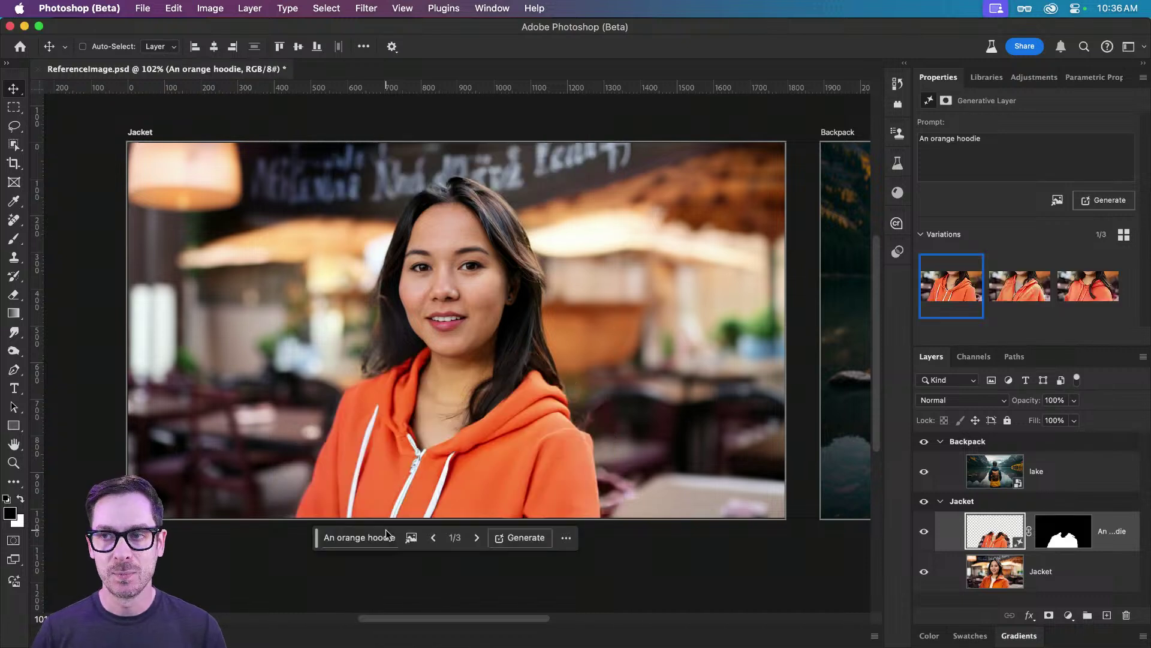
Step: Preview the second and third orange hoodie variations, then undo the generative fill back to the jacket selection
left_click(1022, 291)
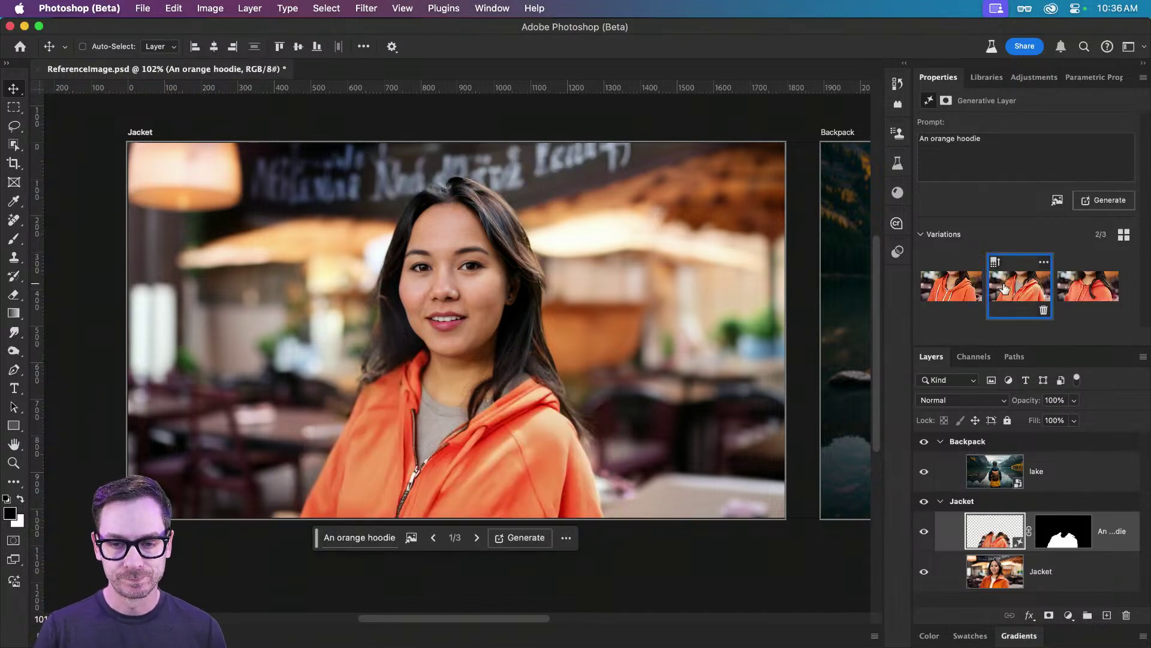
left_click(1091, 291)
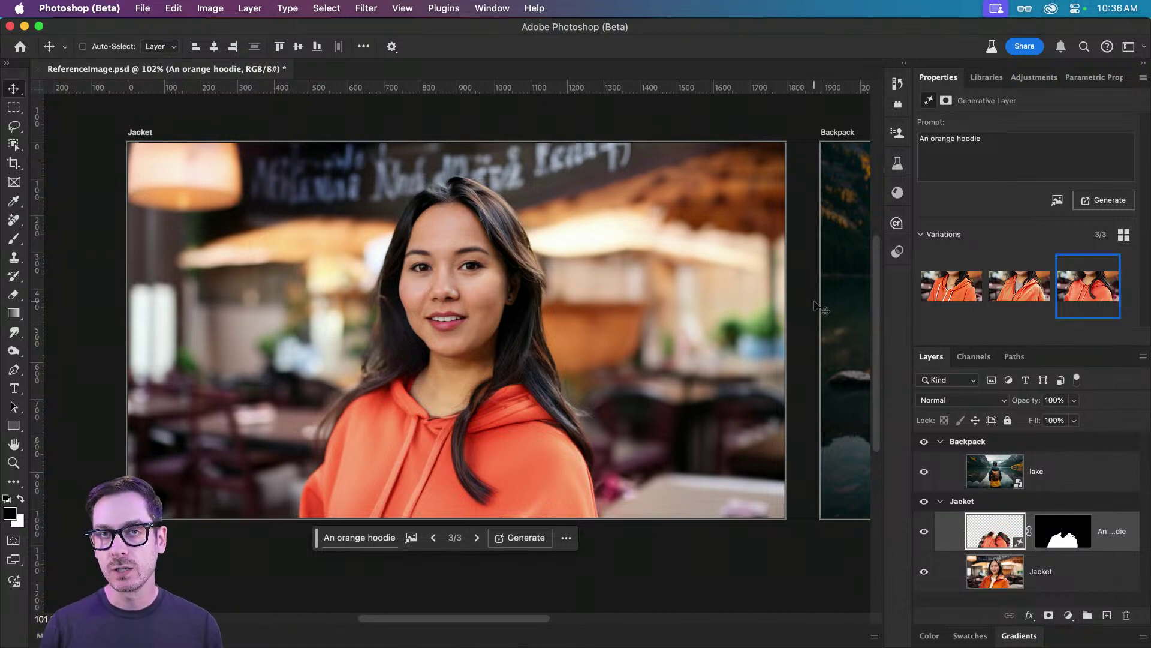
key("super+z")
key("super+z")
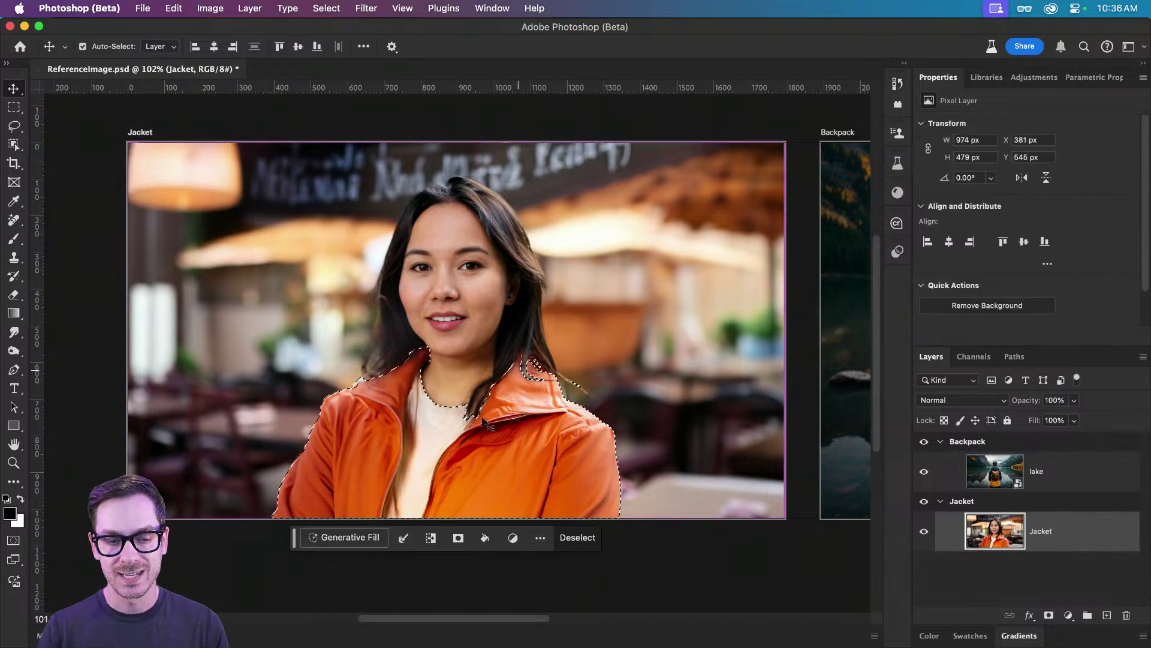
Step: Start Generative Fill on the jacket selection and open its reference image options
left_click(344, 536)
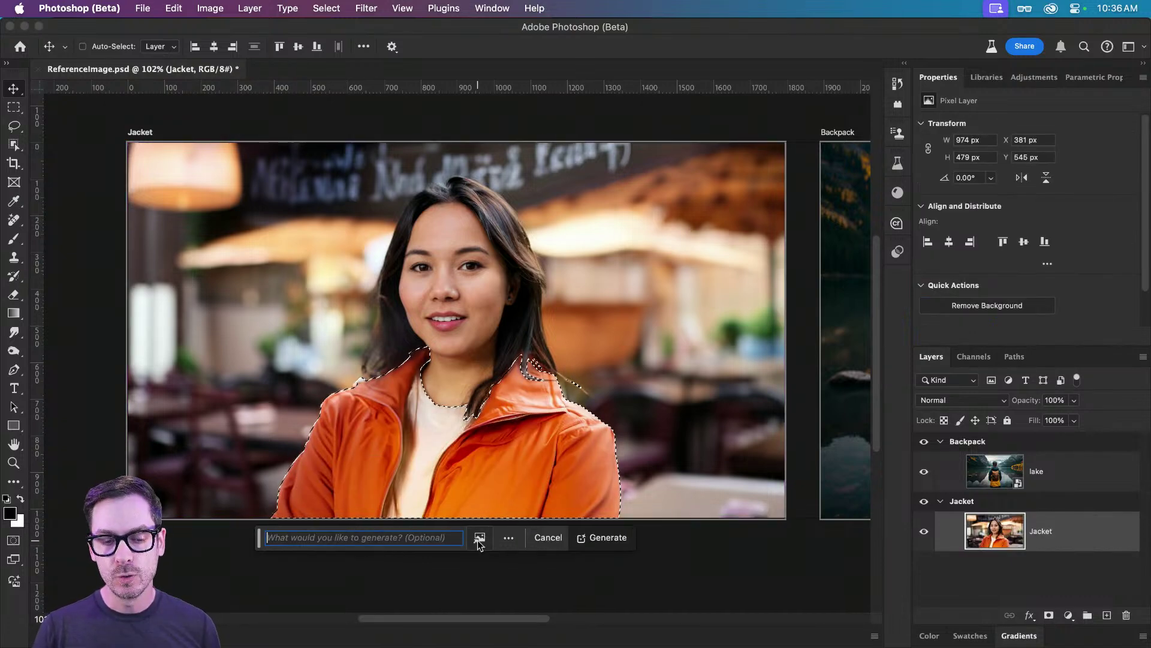
left_click(478, 537)
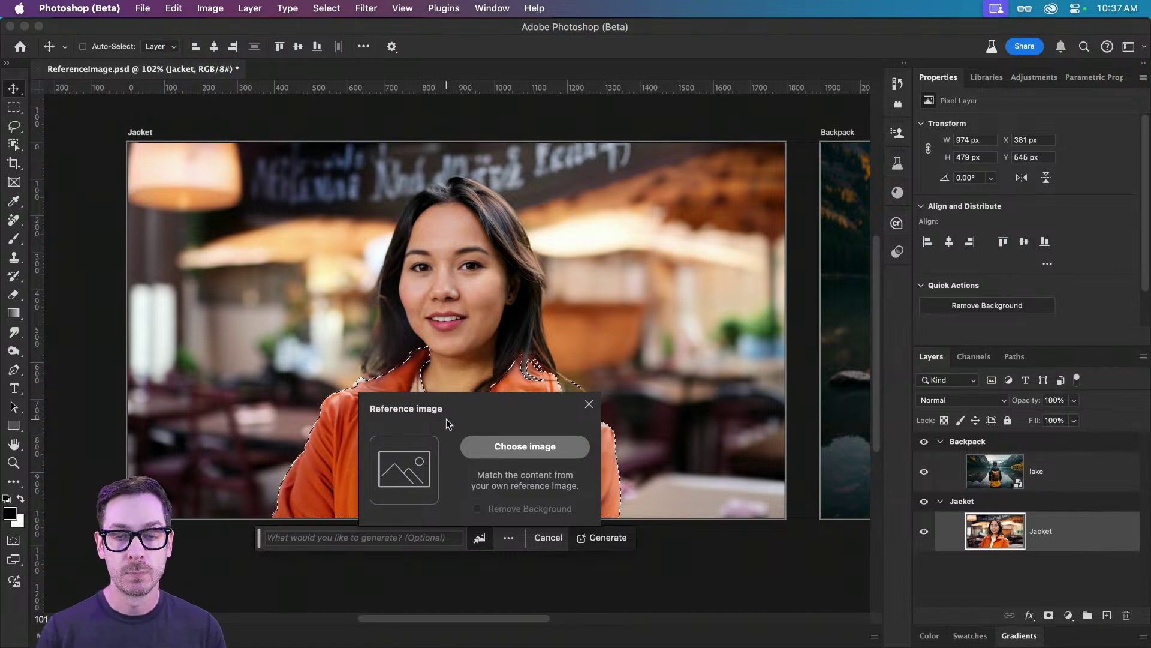
Step: Switch to Safari and look over the videos on the Firefly Creative Hub YouTube channel
key("super")
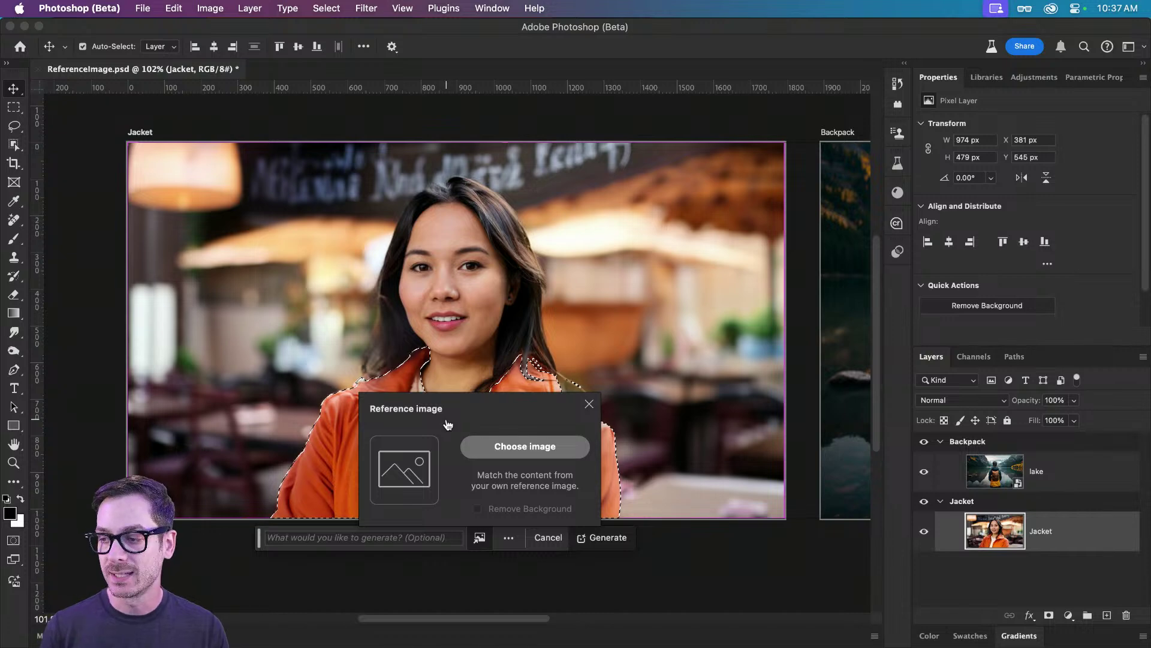
key("super+Tab")
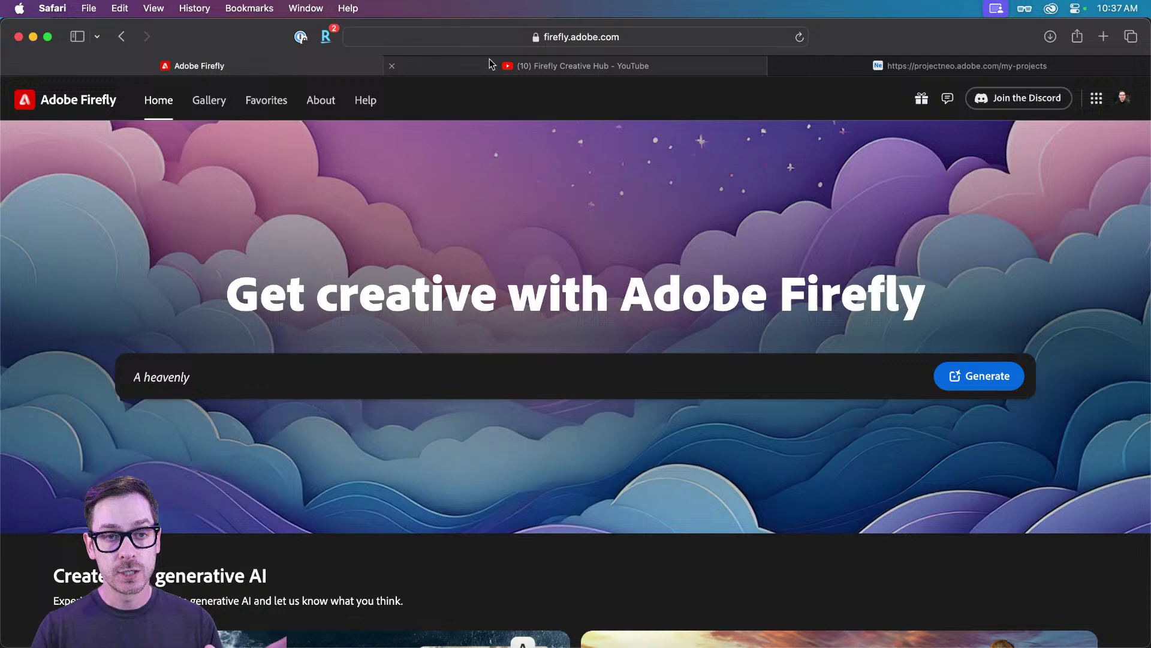
left_click(488, 62)
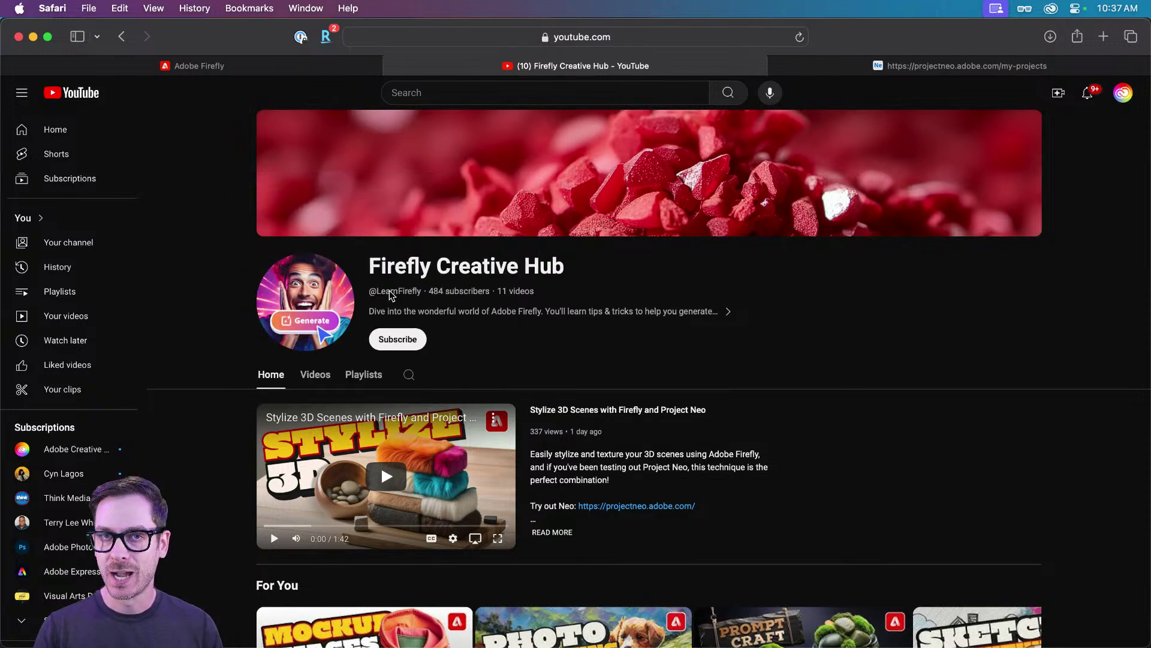
scroll(665, 291, "down", 6)
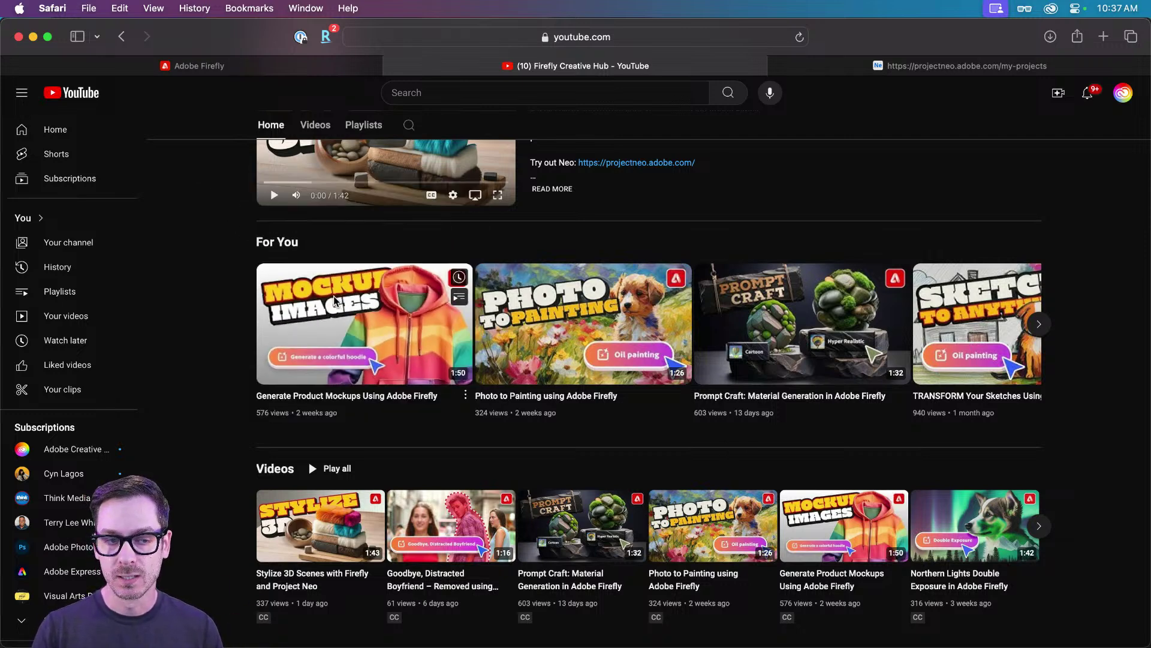
scroll(341, 283, "up", 6)
Step: Generate images in Adobe Firefly with the prompt "A mockup of an orange and white hoodie, isolated on a white background"
left_click(312, 66)
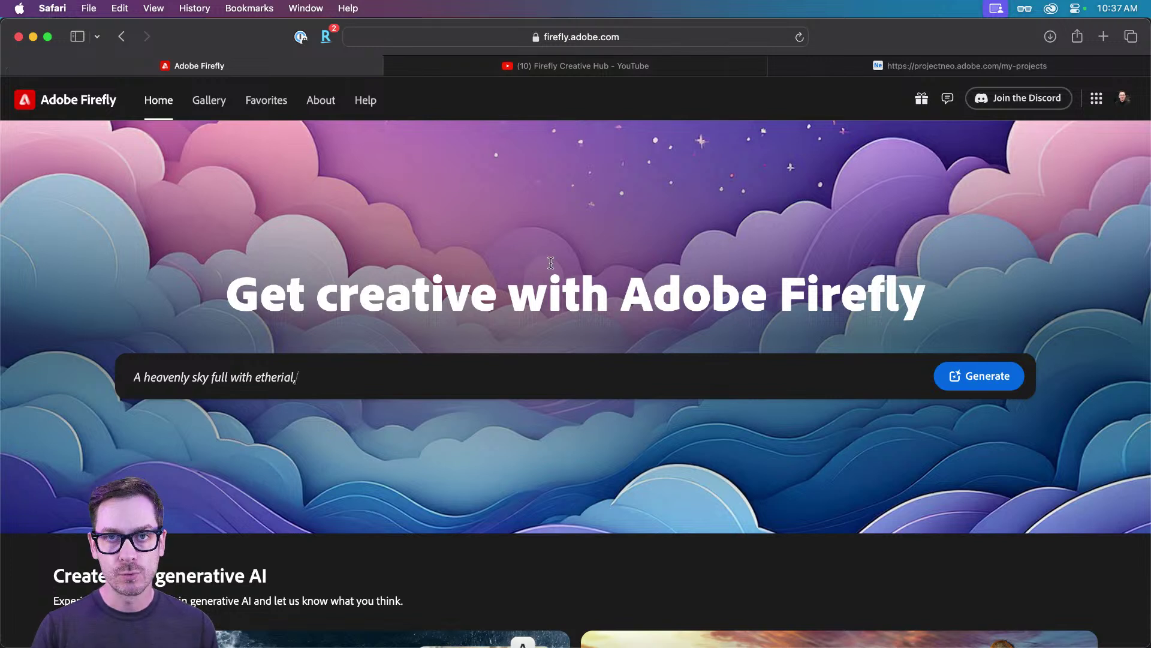
left_click(609, 384)
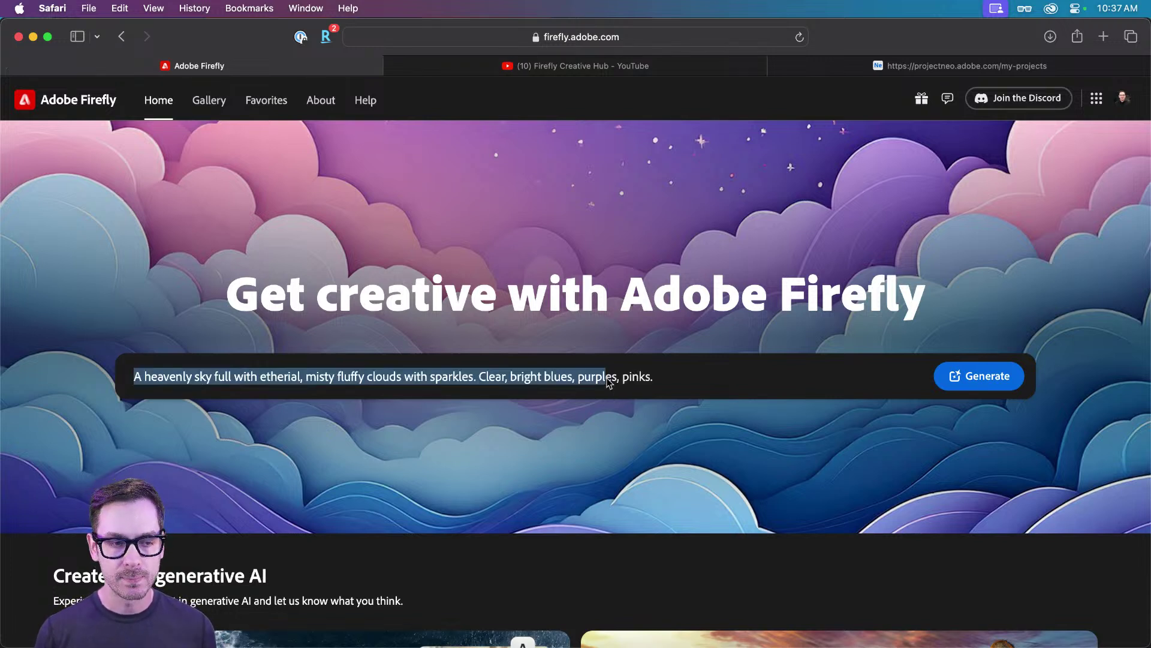
key("super+a")
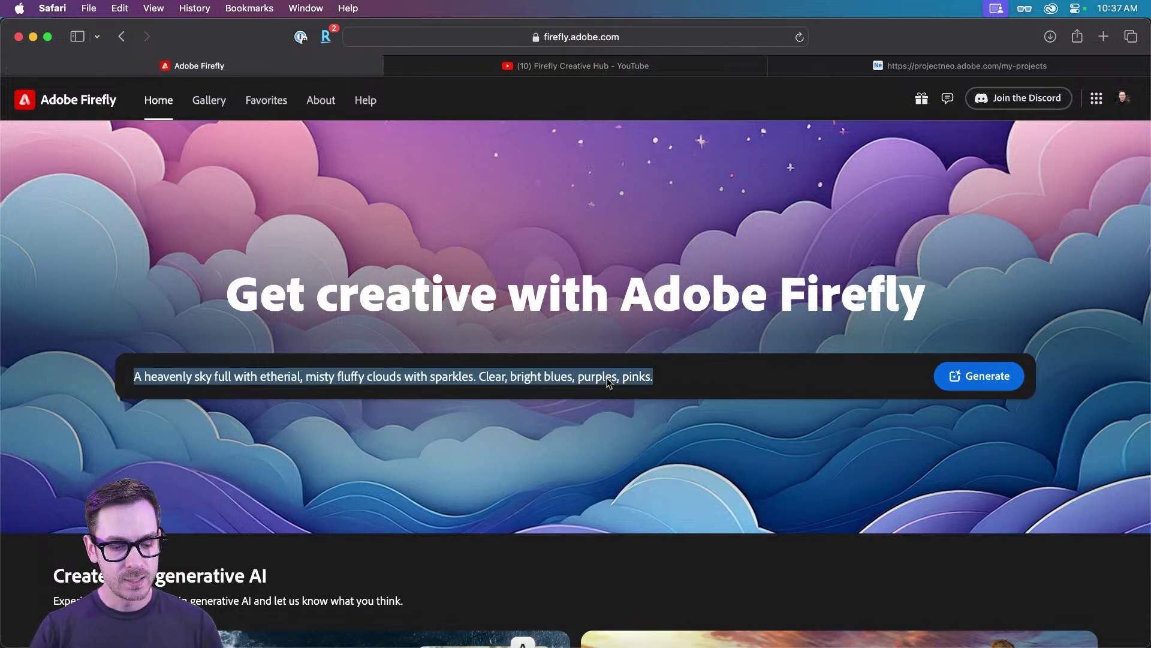
type("A mocku")
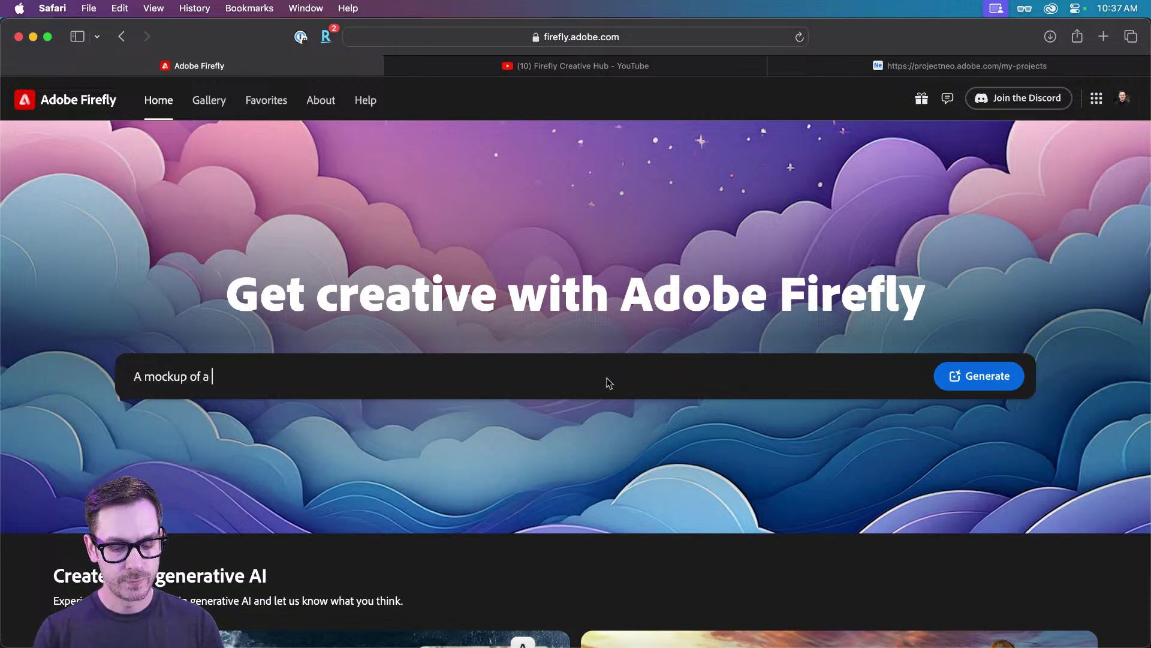
type("p of an orange ")
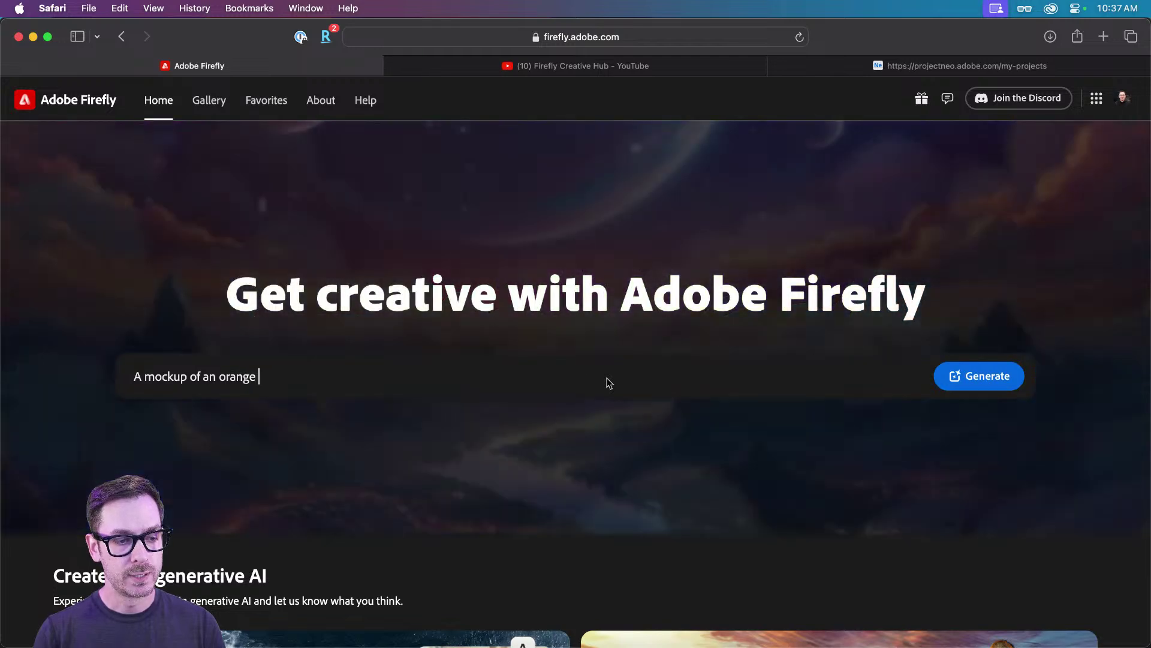
type("and white t")
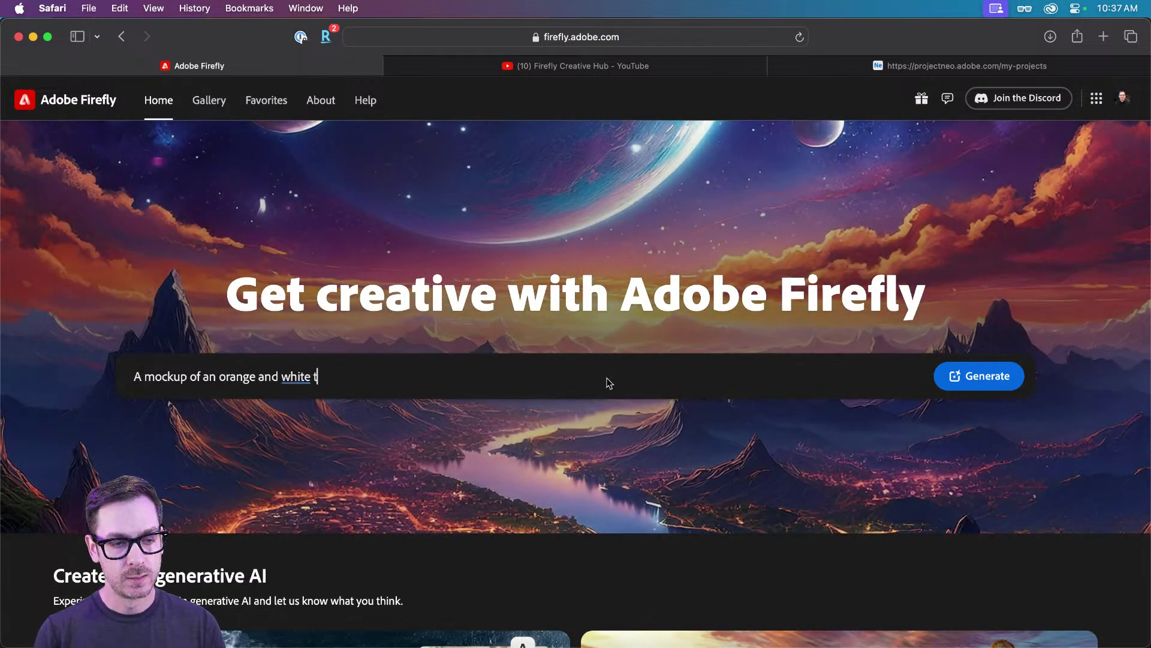
key("BackSpace")
type("hoodie, iso")
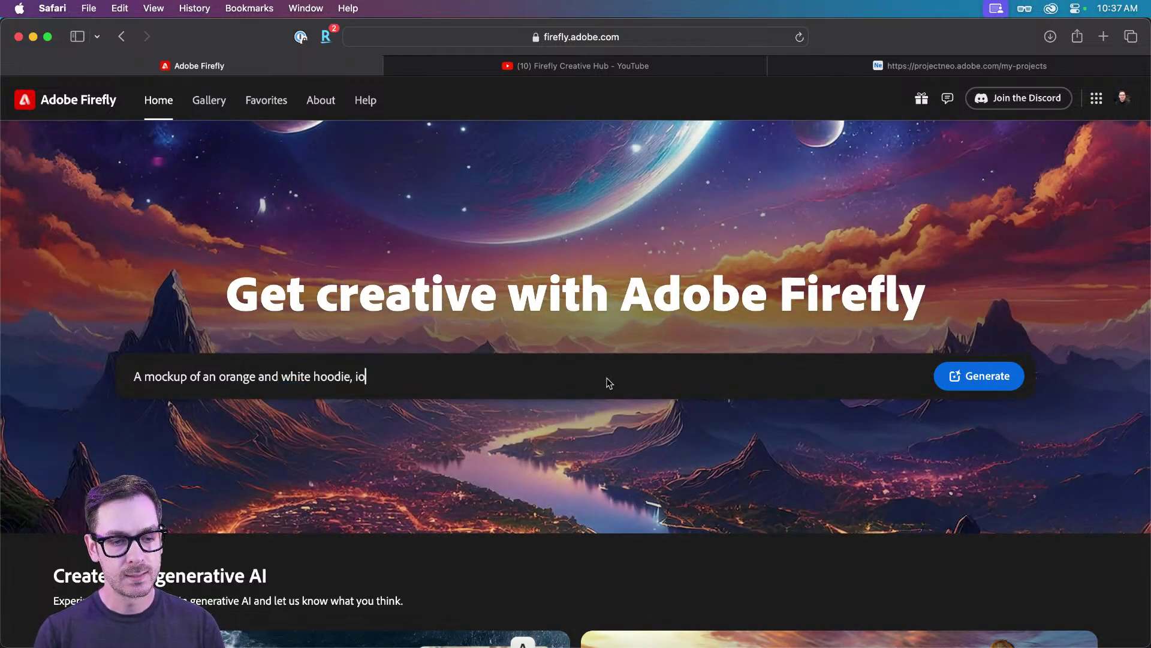
key("BackSpace")
type("solated on a")
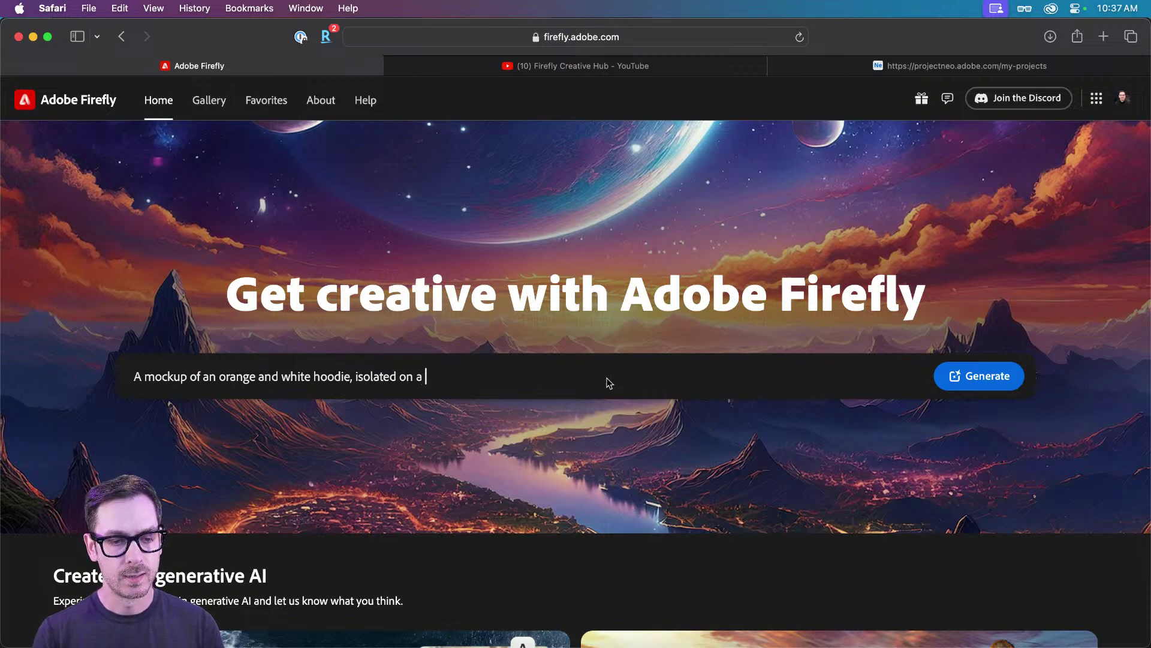
type(" white background")
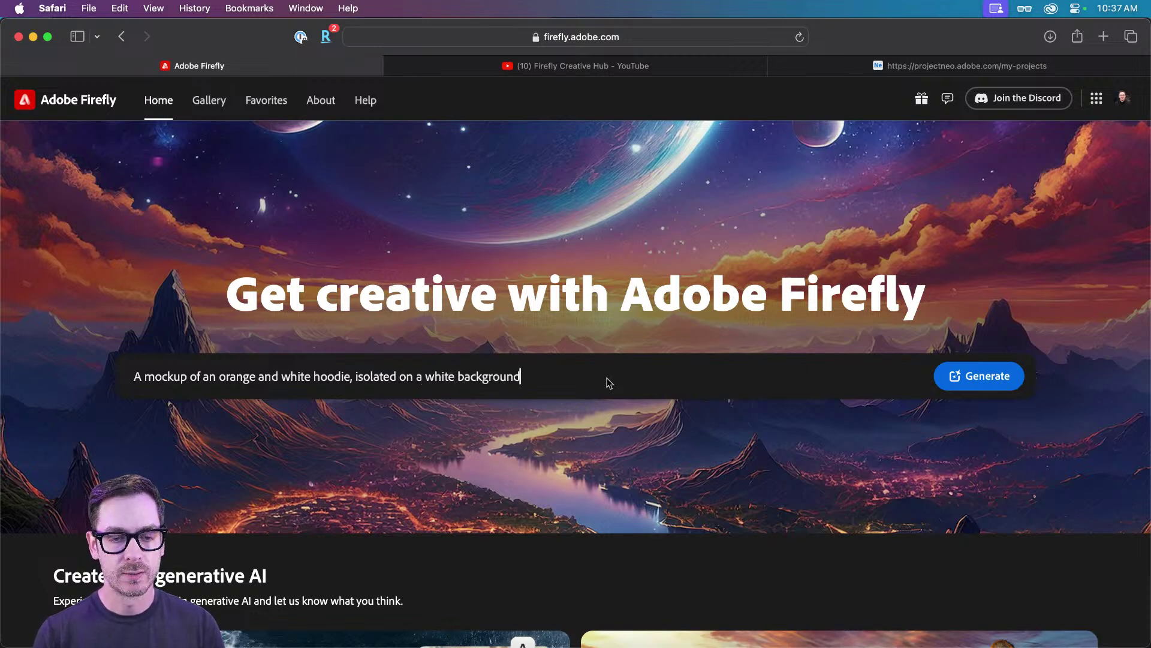
key("Return")
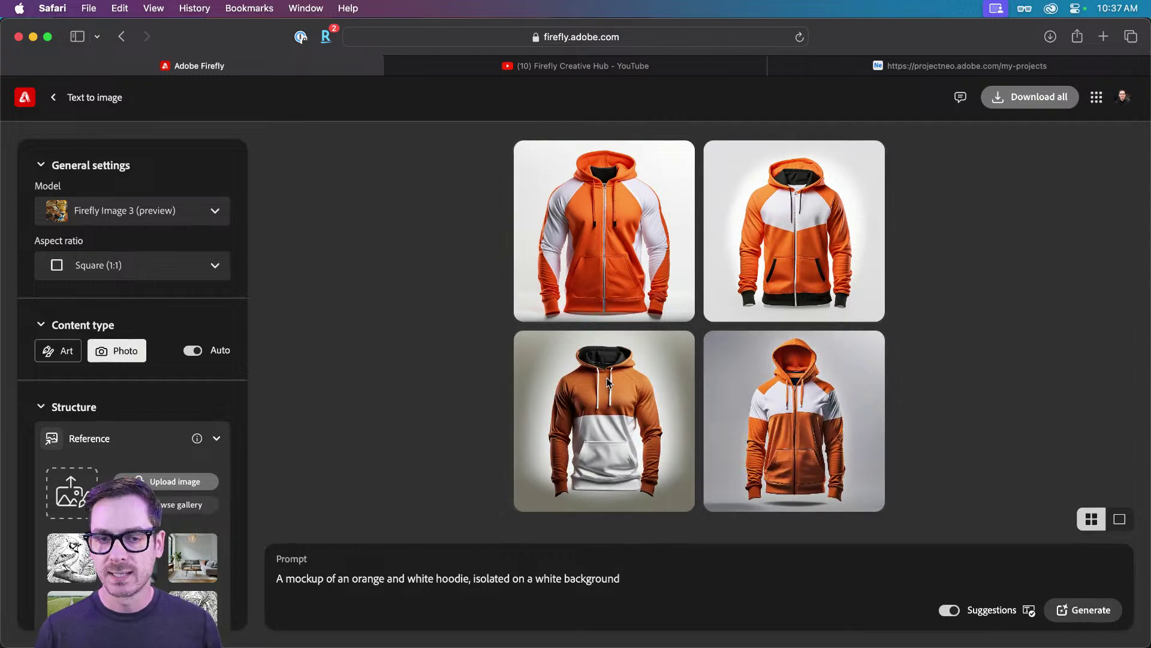
left_click(624, 233)
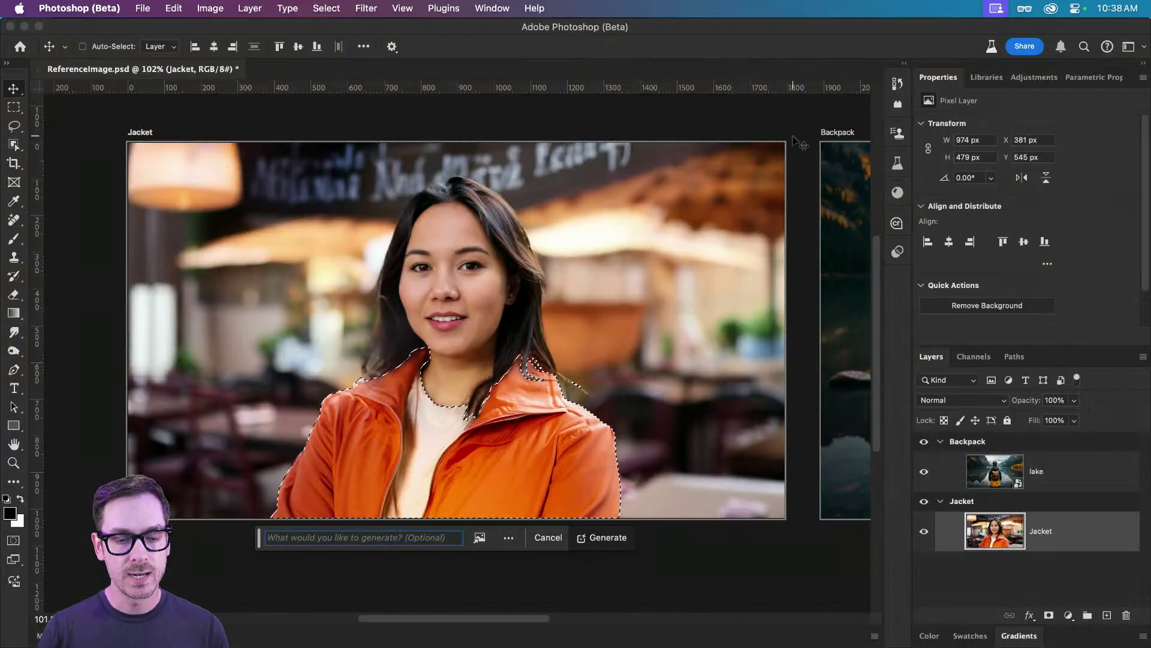
Step: Load the white and orange hoodie picture from the Reference Image folder as the reference for the jacket's Generative Fill
left_click(483, 539)
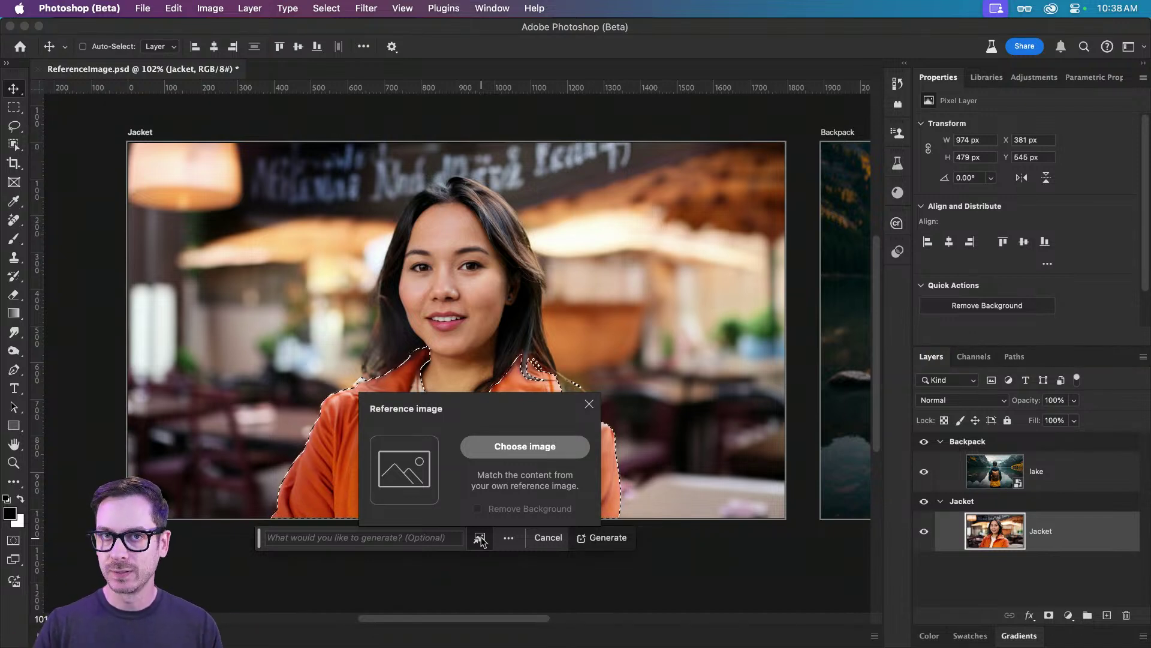
left_click(527, 457)
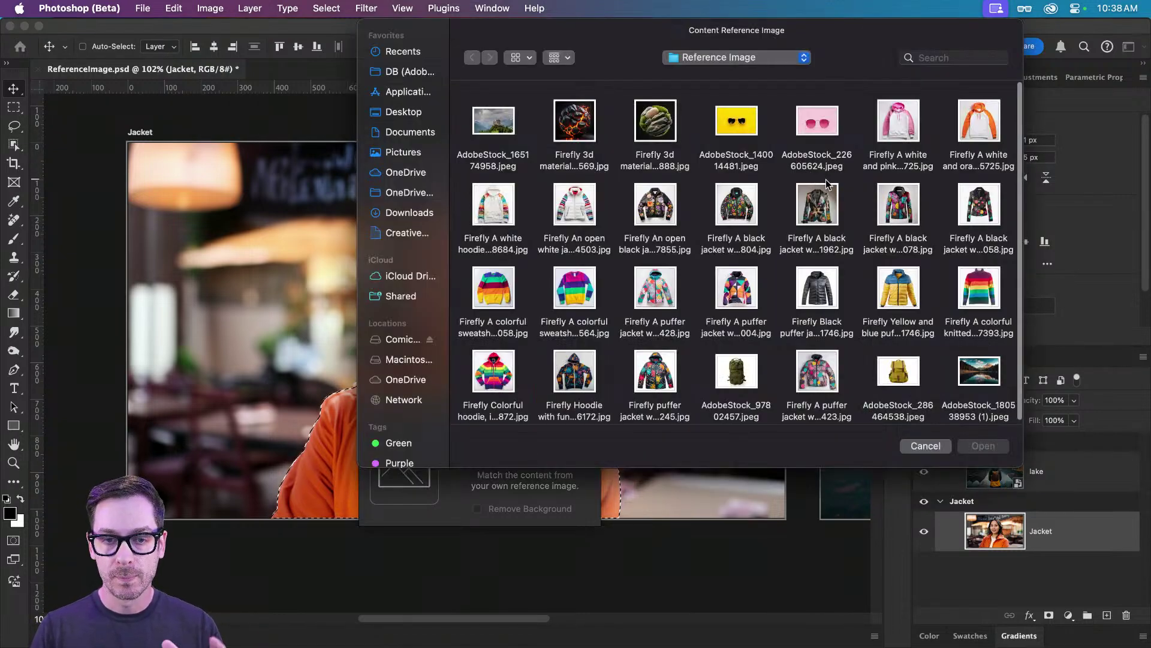
scroll(829, 188, "down", 1)
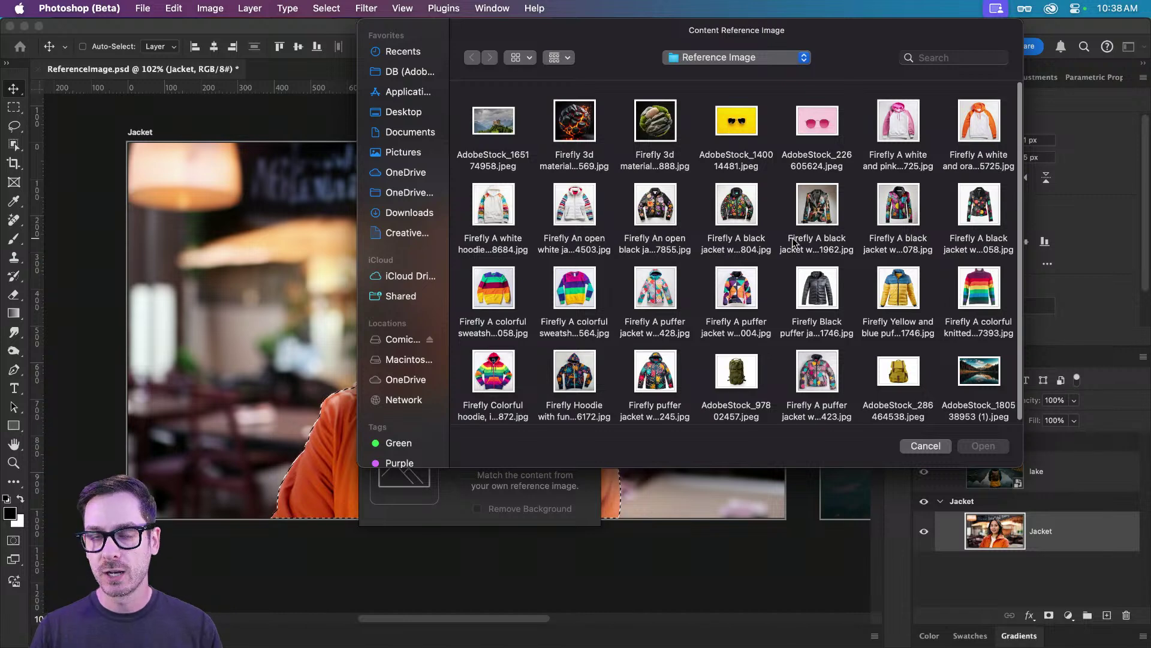
left_click(974, 122)
key("space")
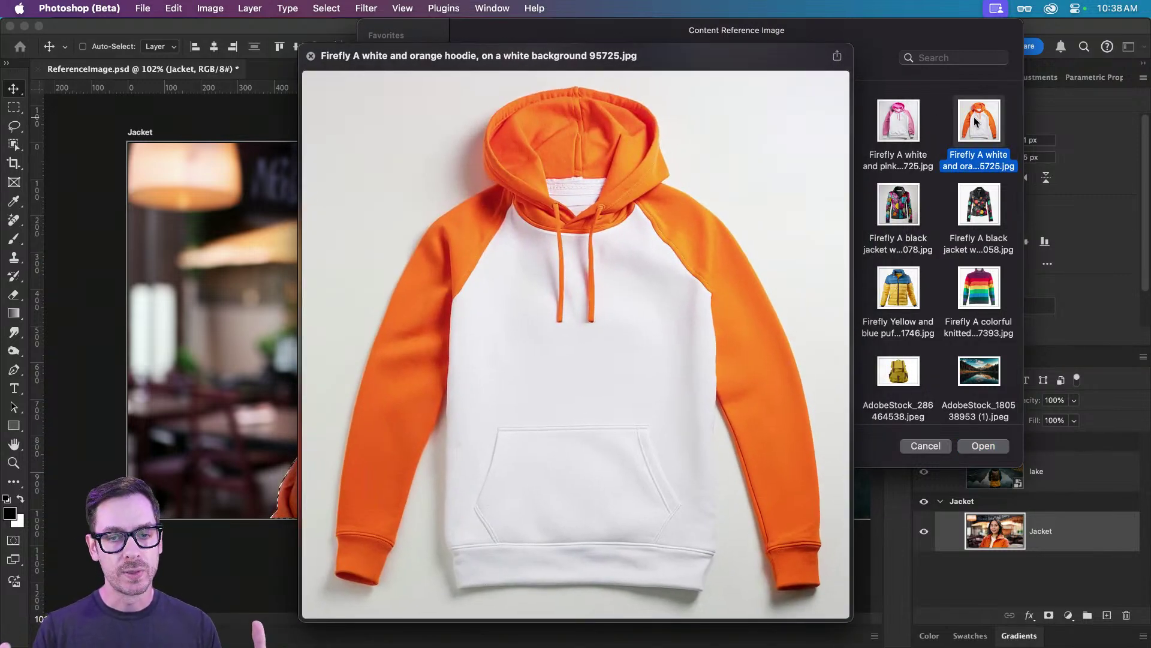
key("space")
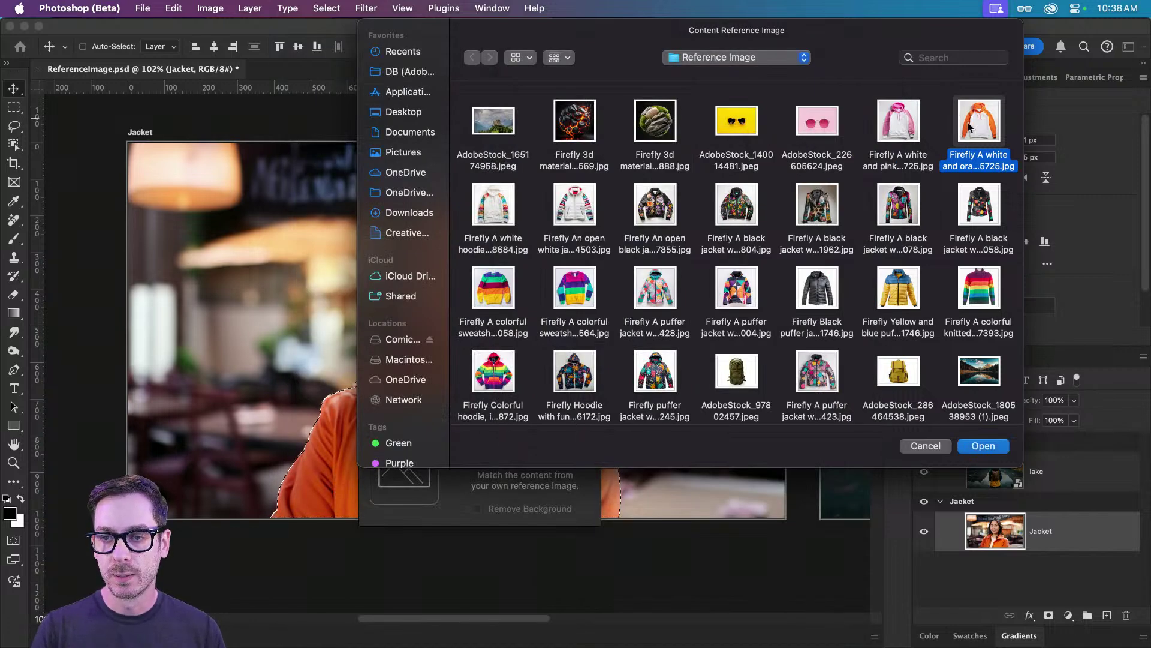
double_click(974, 123)
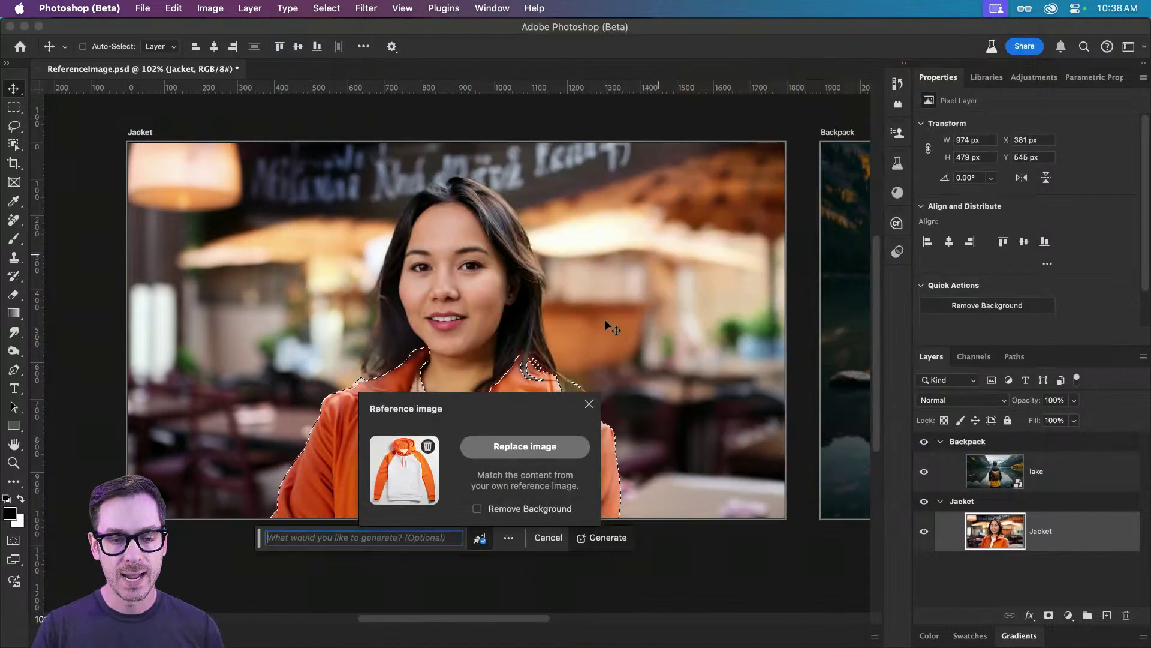
Step: Generate the jacket fill with the hoodie reference's background removed, and choose the second variation
left_click(477, 509)
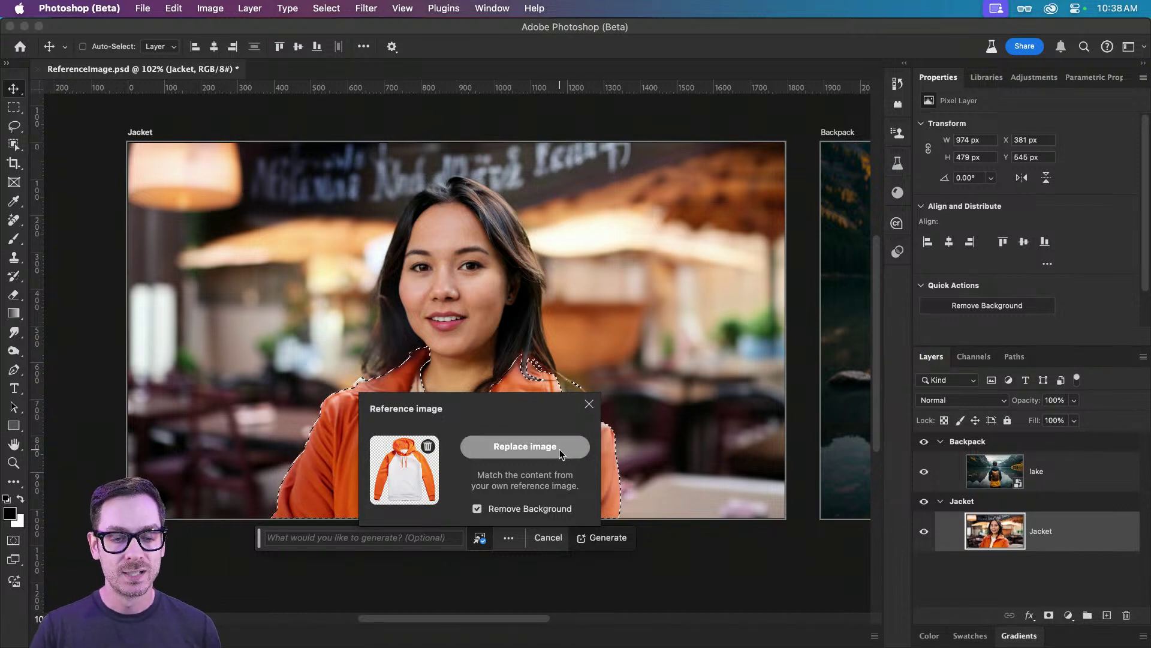
left_click(604, 538)
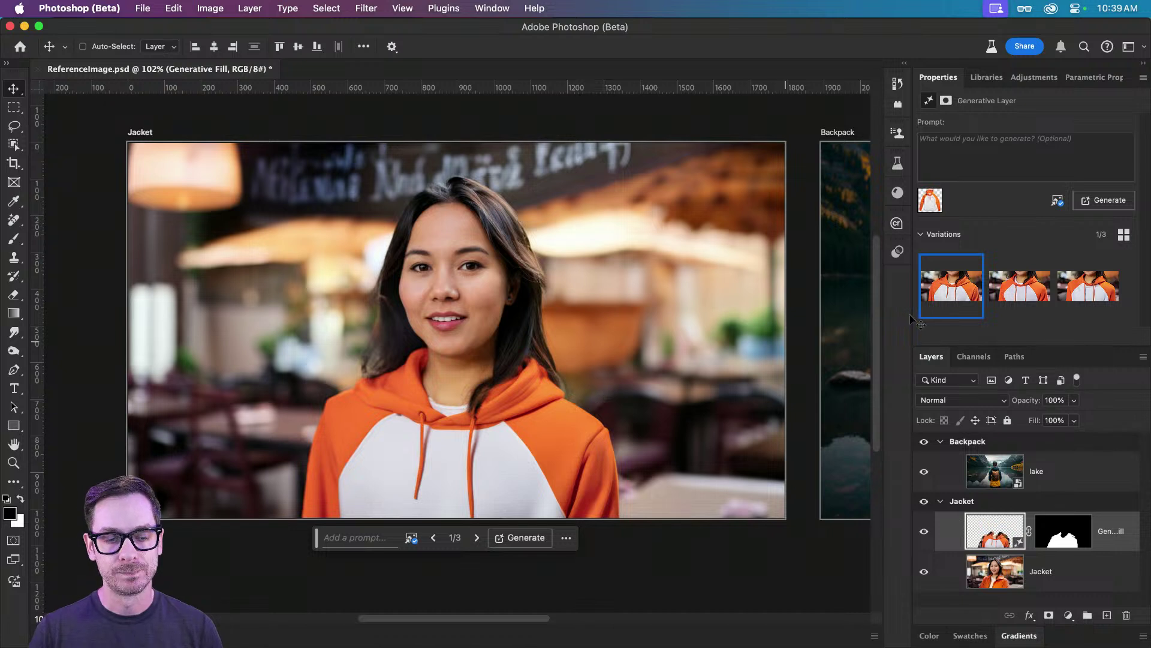
left_click(1001, 298)
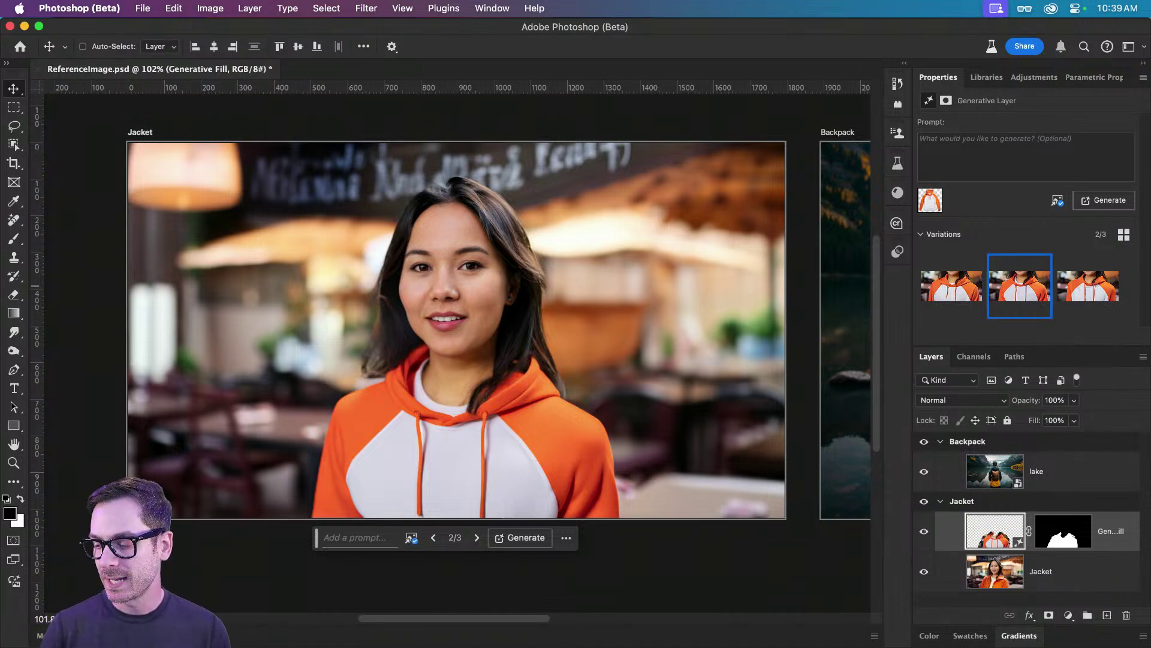
Step: Select the brown backpack on the lake layer of the Backpack artboard with the Object Selection tool
key("super+Tab")
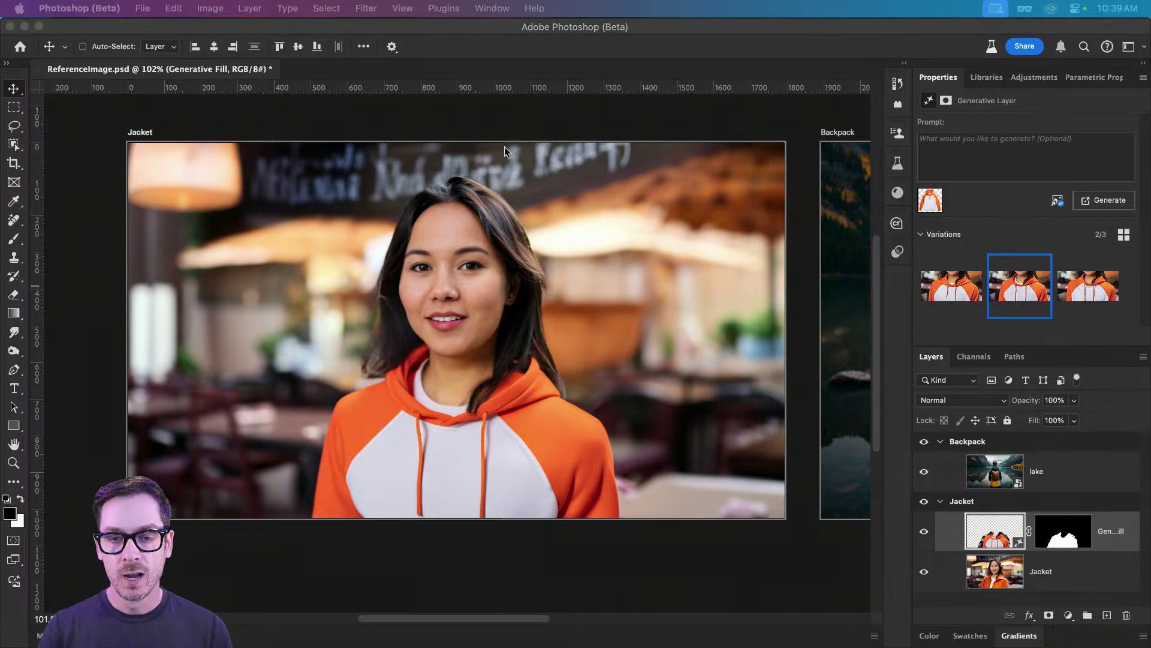
left_click(547, 293)
scroll(546, 294, "right", 14)
scroll(386, 282, "left", 6)
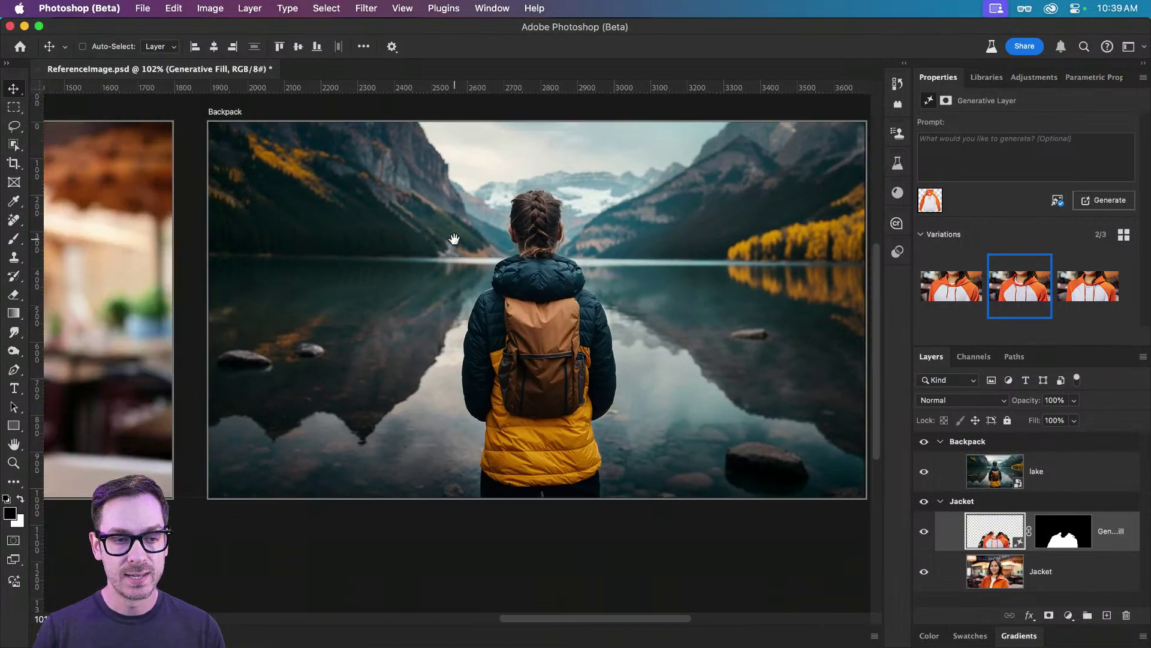
scroll(419, 305, "right", 2)
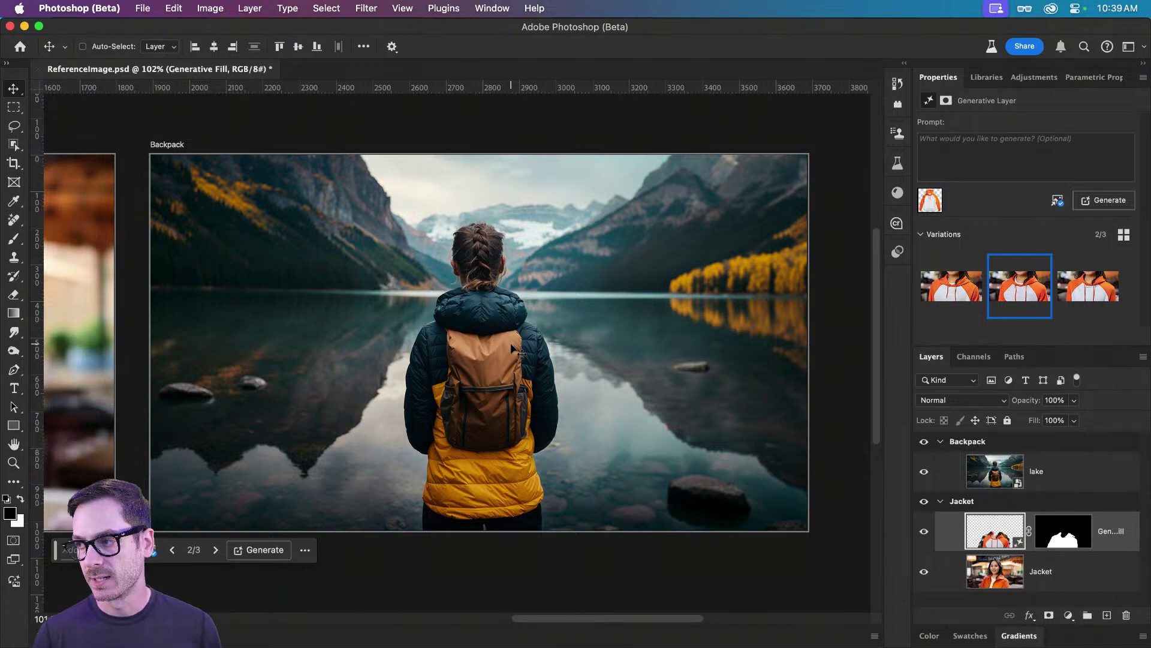
left_click(12, 147)
left_click_drag(423, 319, 542, 462)
left_click(591, 260)
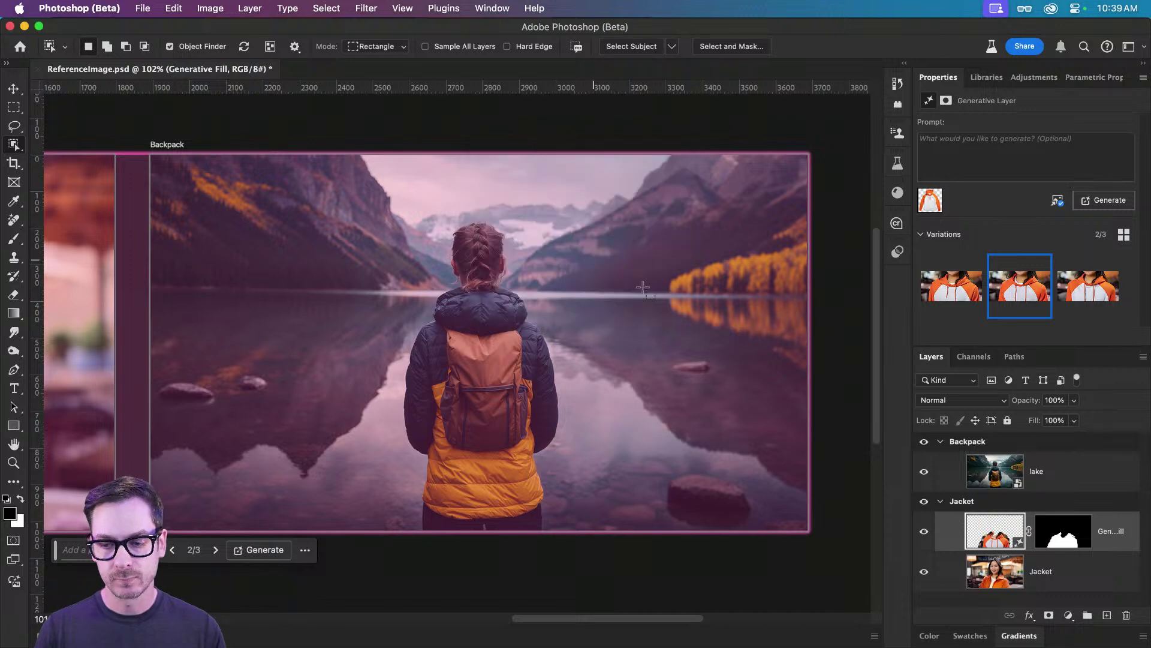
left_click(1059, 480)
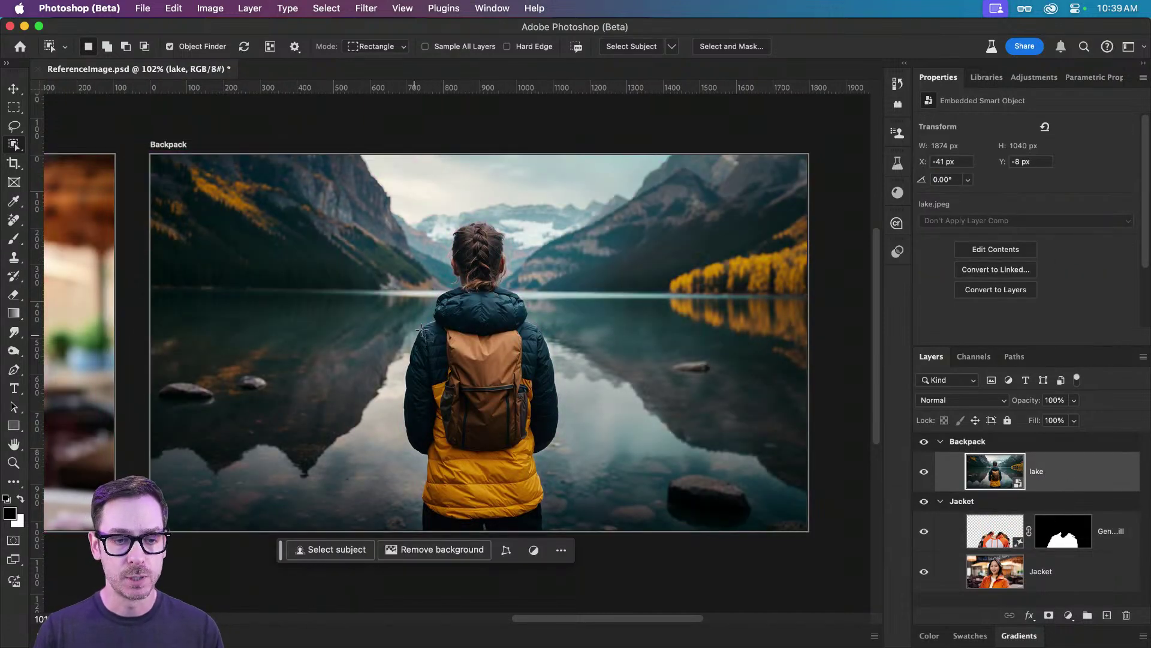
left_click_drag(424, 324, 542, 459)
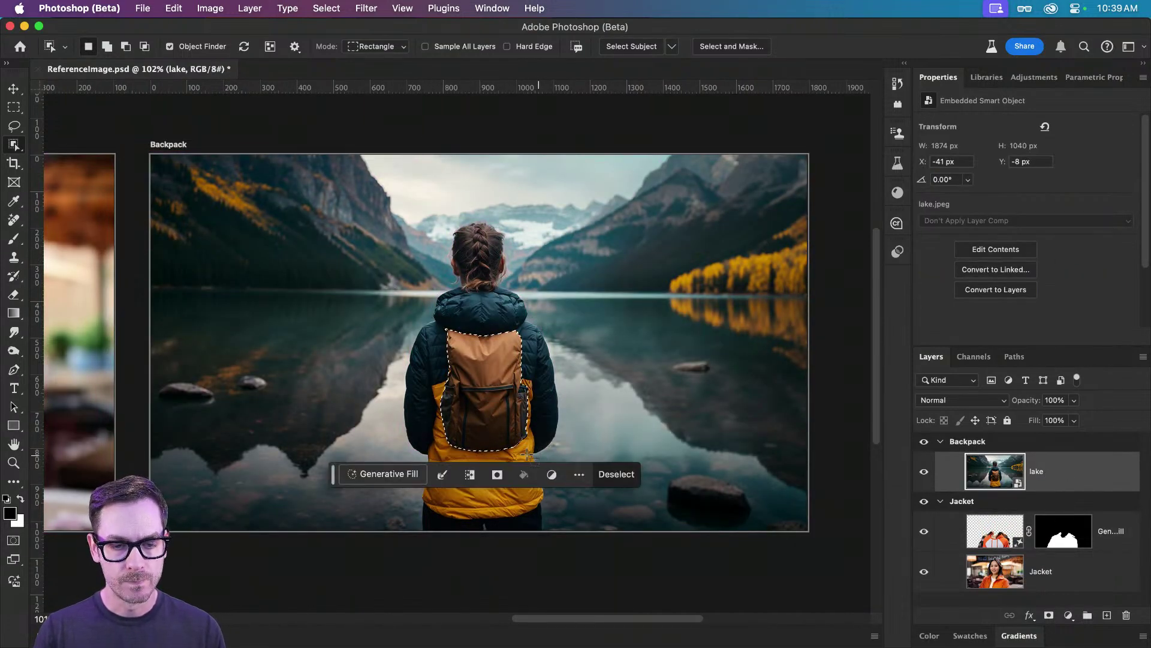
Step: Start Generative Fill on the backpack selection and load AdobeStock_97802457.jpeg, the green backpack, as its reference image
left_click(400, 477)
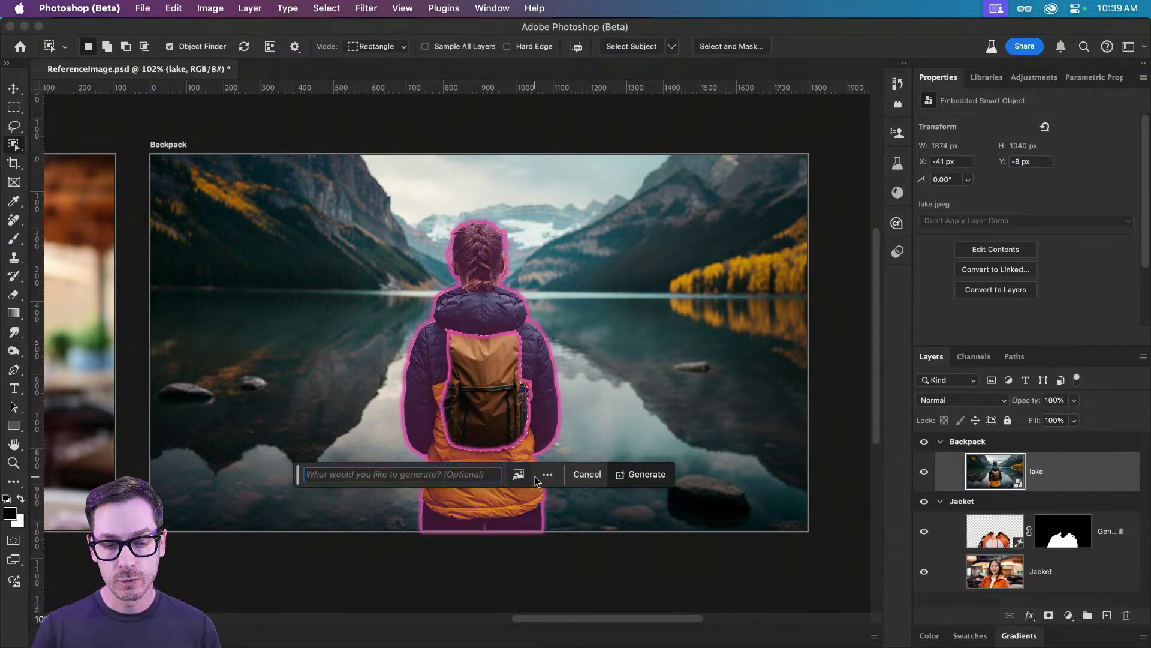
left_click(519, 475)
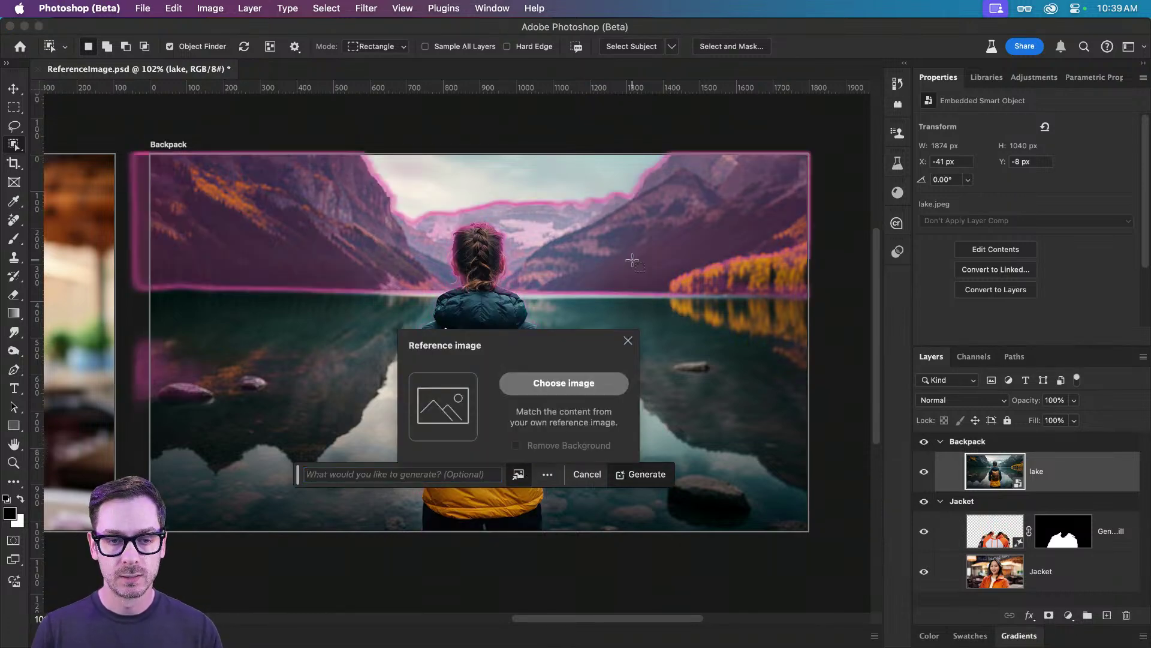
left_click(592, 379)
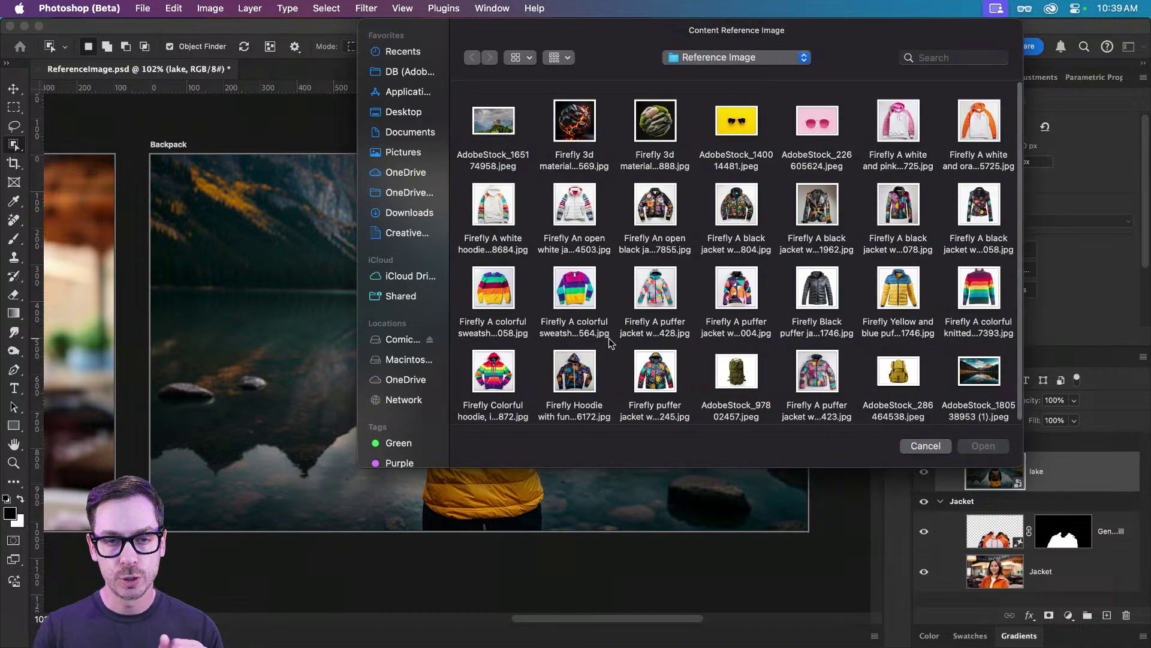
scroll(773, 239, "down", 1)
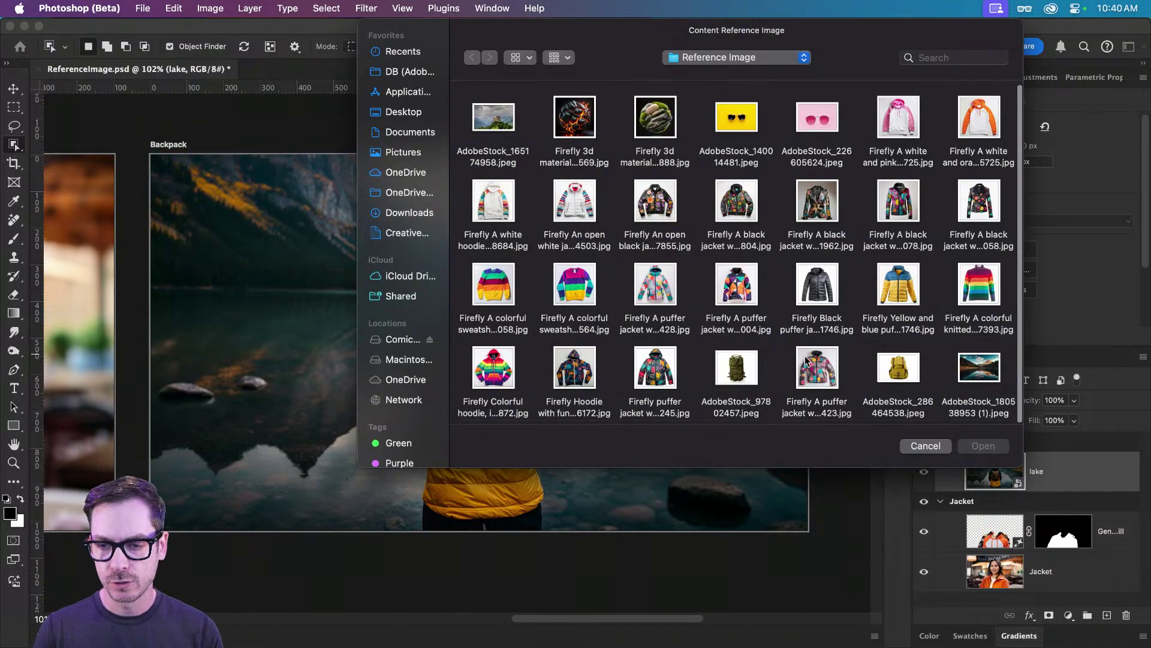
left_click(749, 372)
key("space")
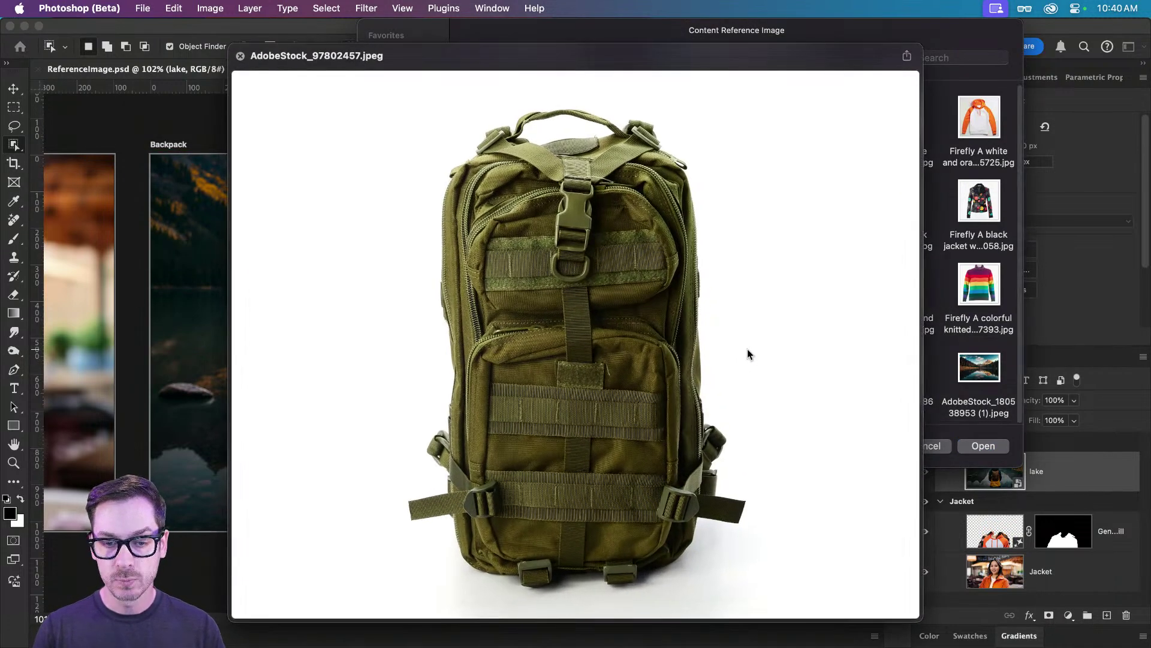
key("space")
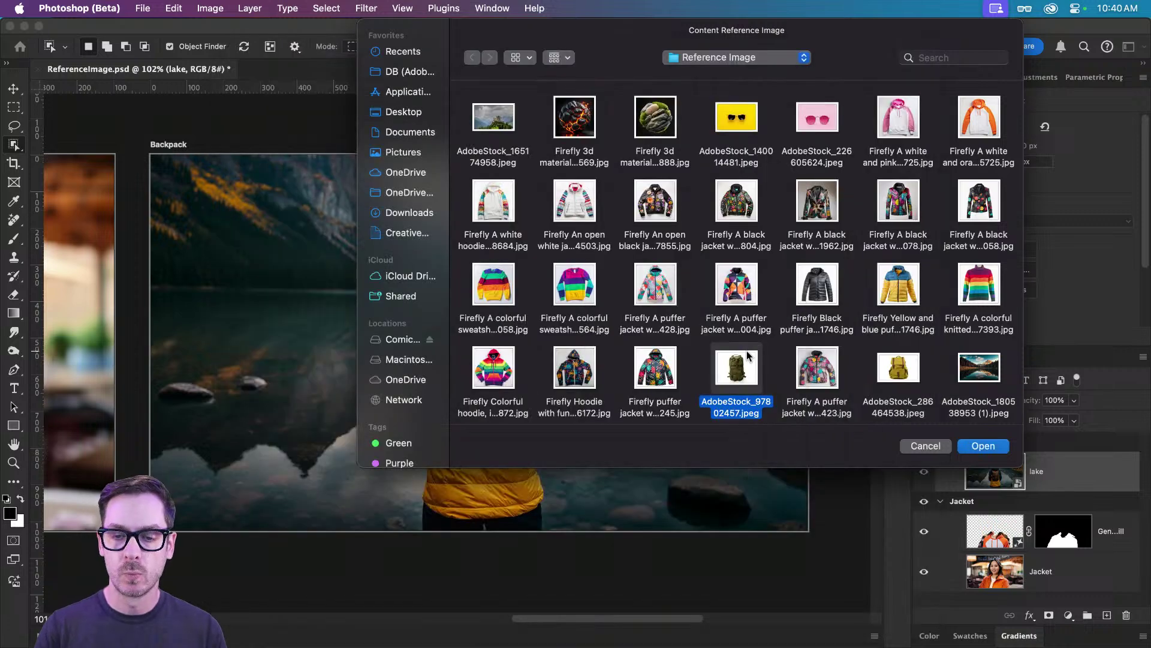
left_click(993, 450)
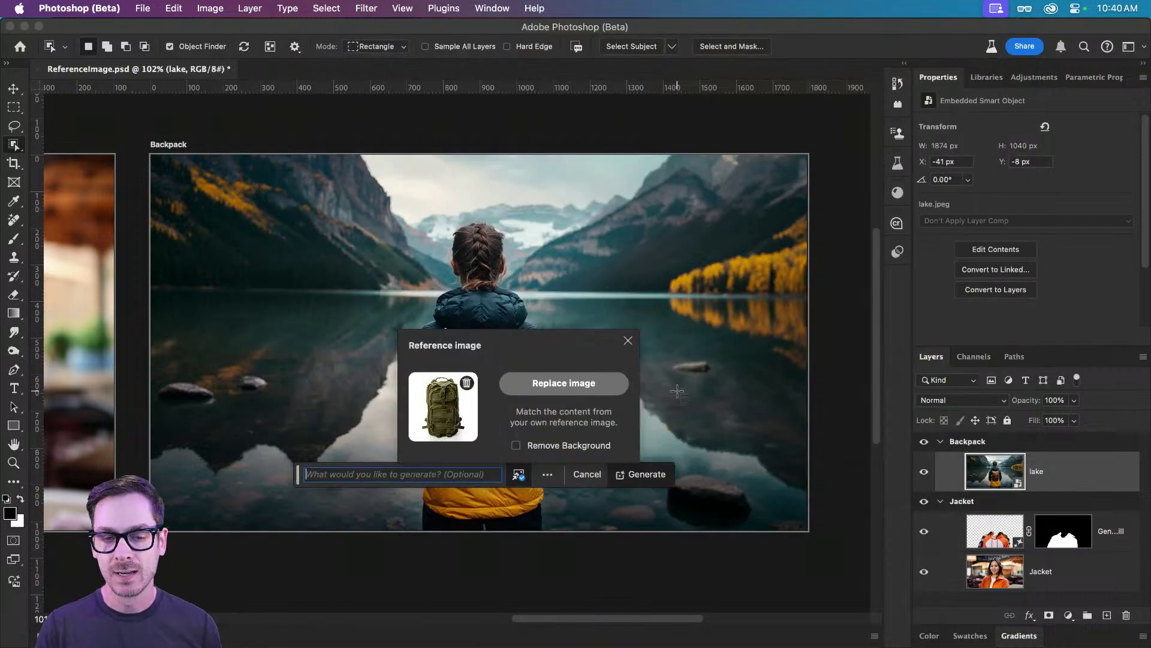
Step: Remove the background from the green backpack reference and generate the fill without a text prompt
left_click(557, 451)
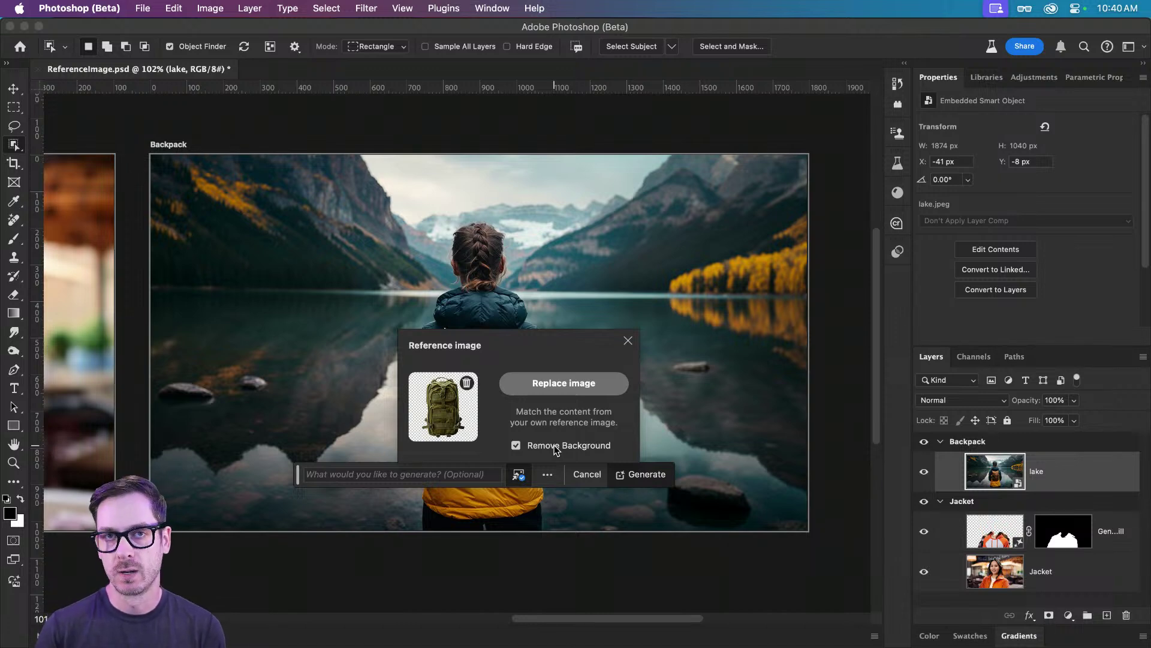
left_click(564, 380)
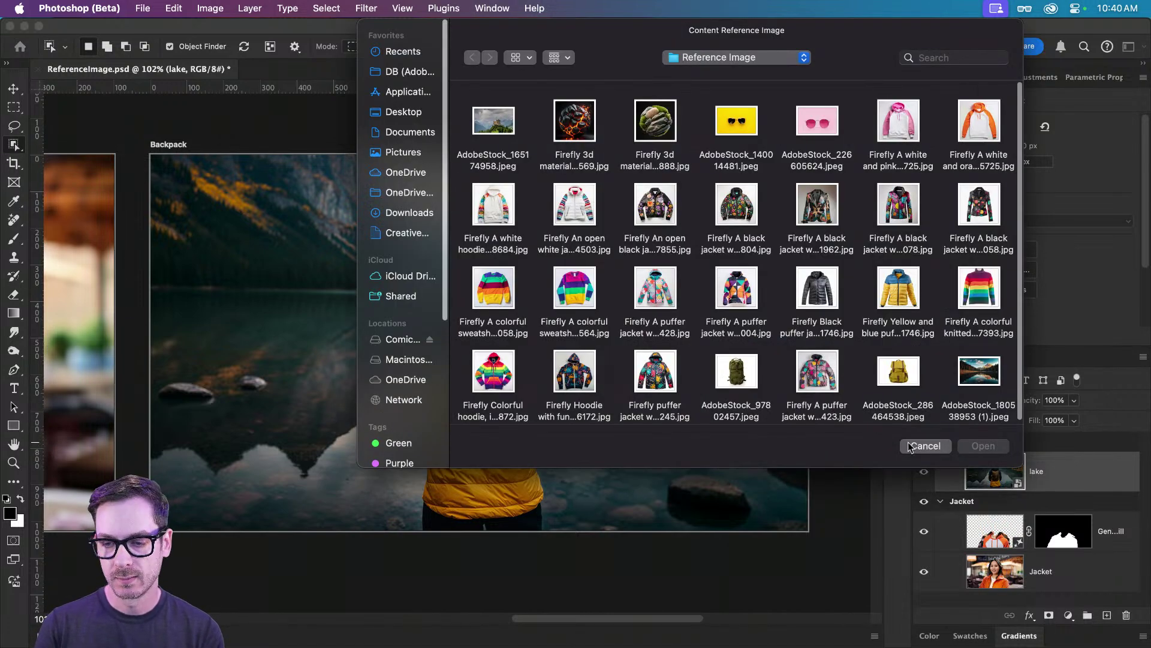
left_click(910, 446)
left_click(631, 474)
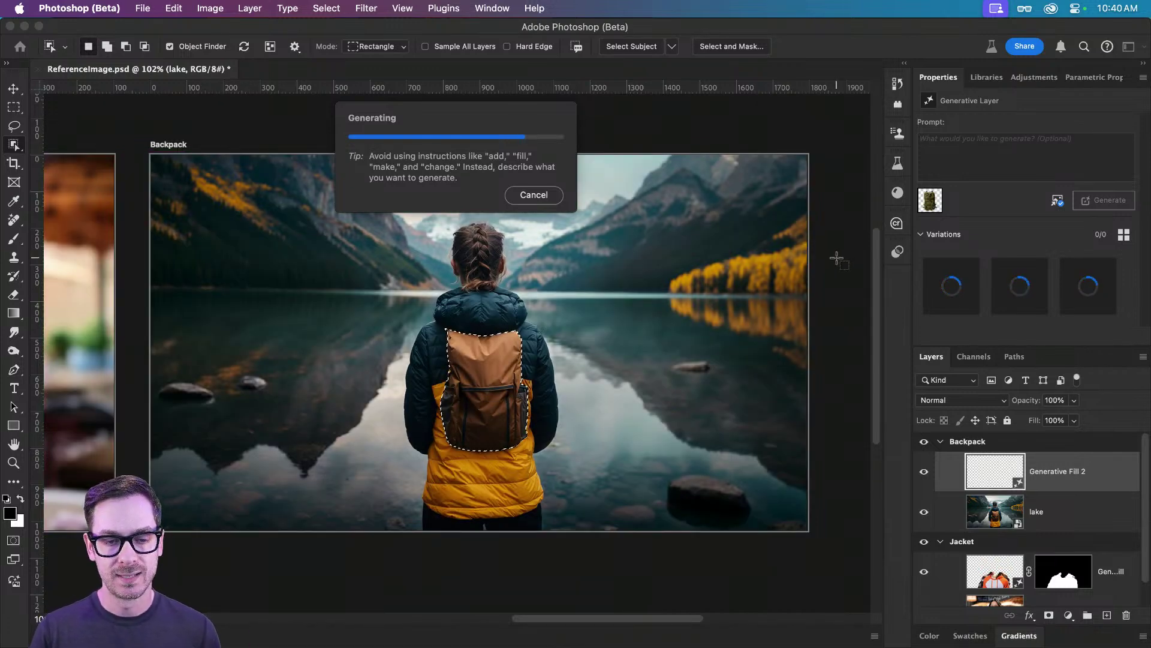
Step: Compare the second and third green backpack variations and keep the second one
left_click(1019, 297)
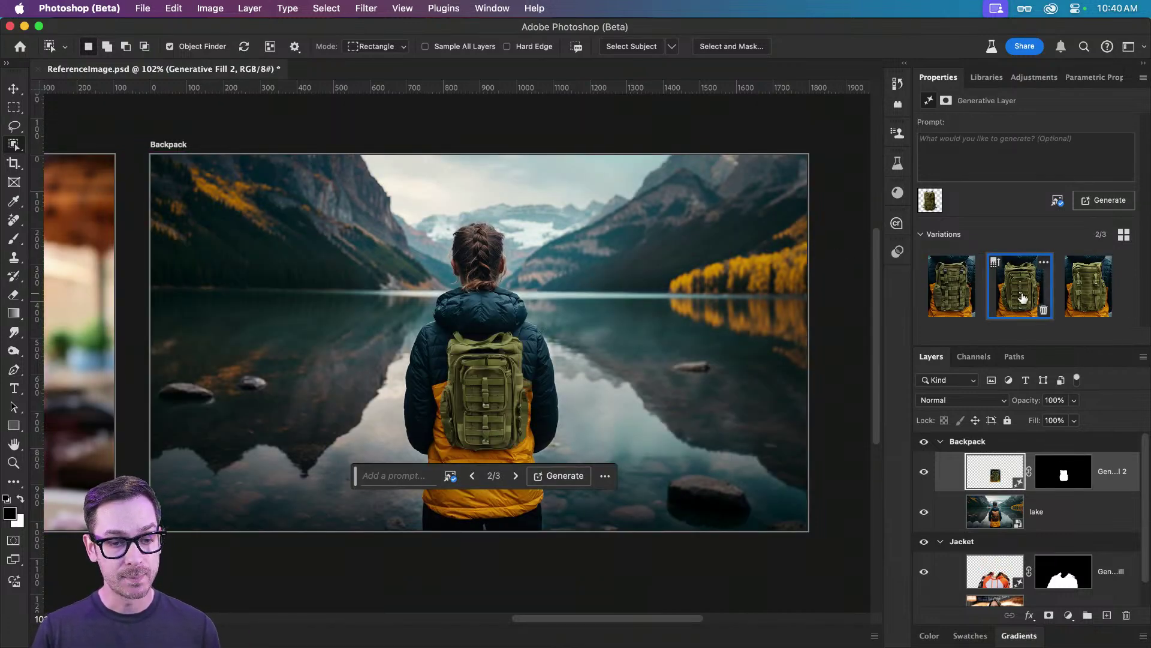
left_click(1067, 295)
left_click(1003, 290)
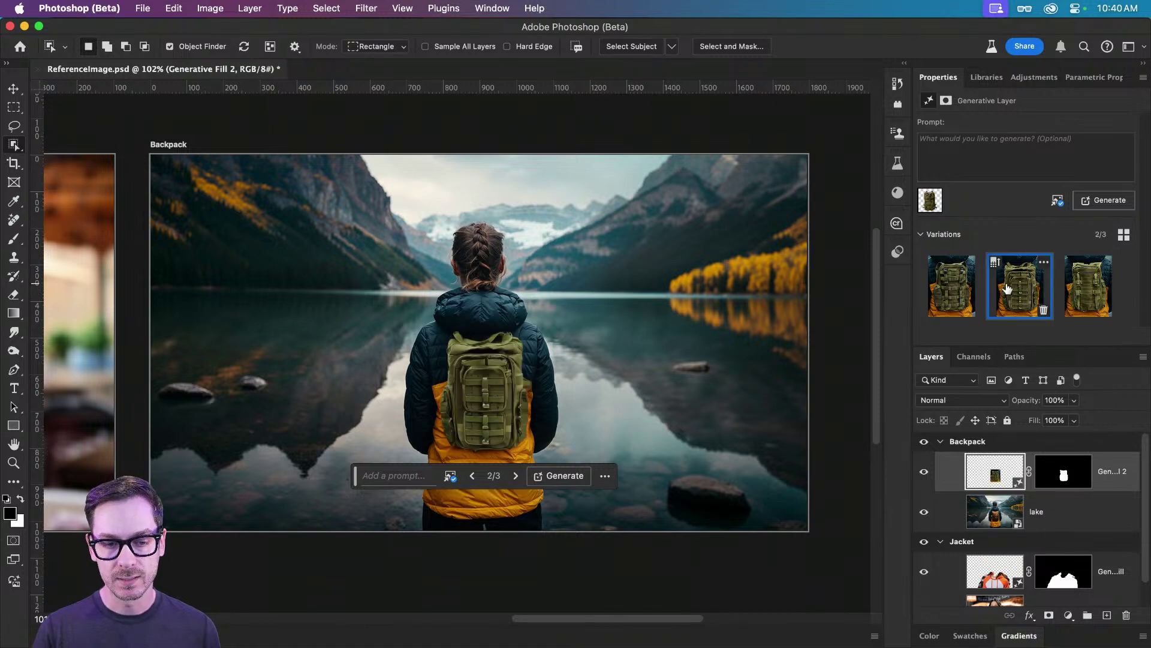
Step: Toggle the visibility of the backpack's generative layer to compare the original and the replaced backpack
key("v")
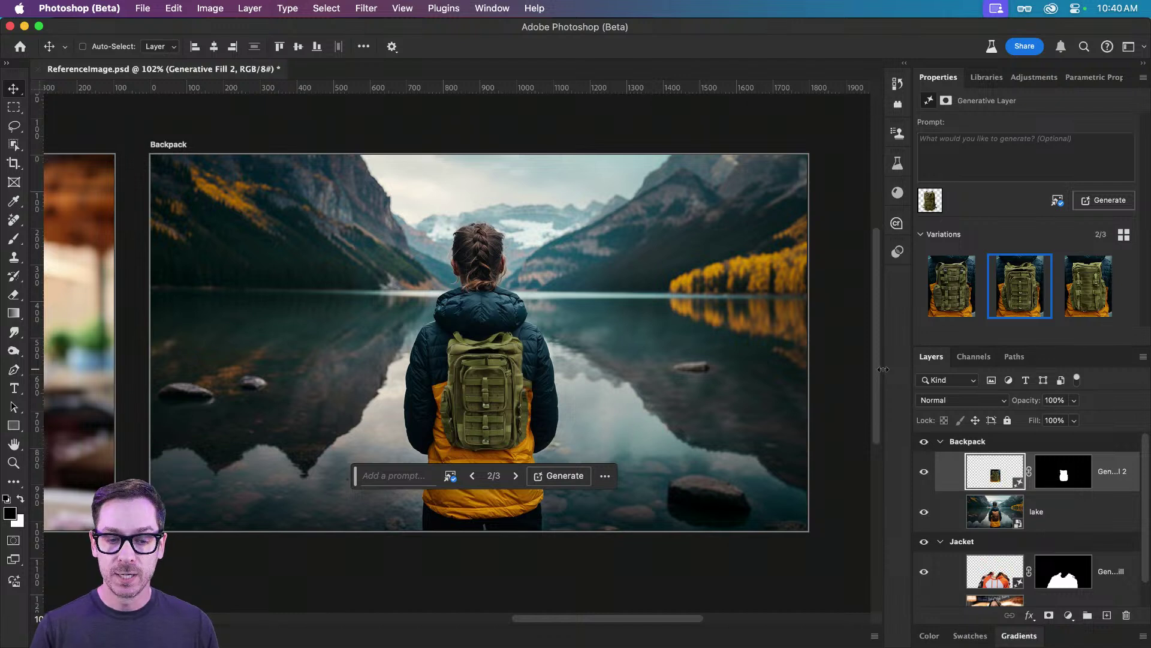
left_click(924, 473)
left_click(924, 472)
left_click(925, 479)
left_click(925, 478)
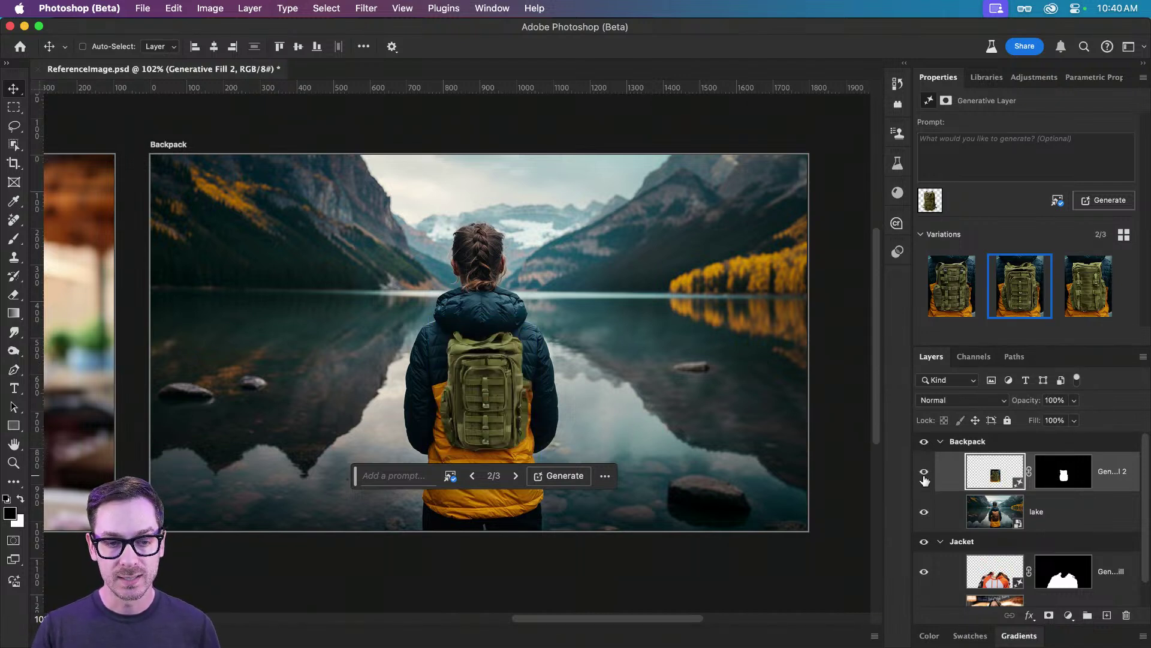
left_click(925, 480)
left_click(925, 479)
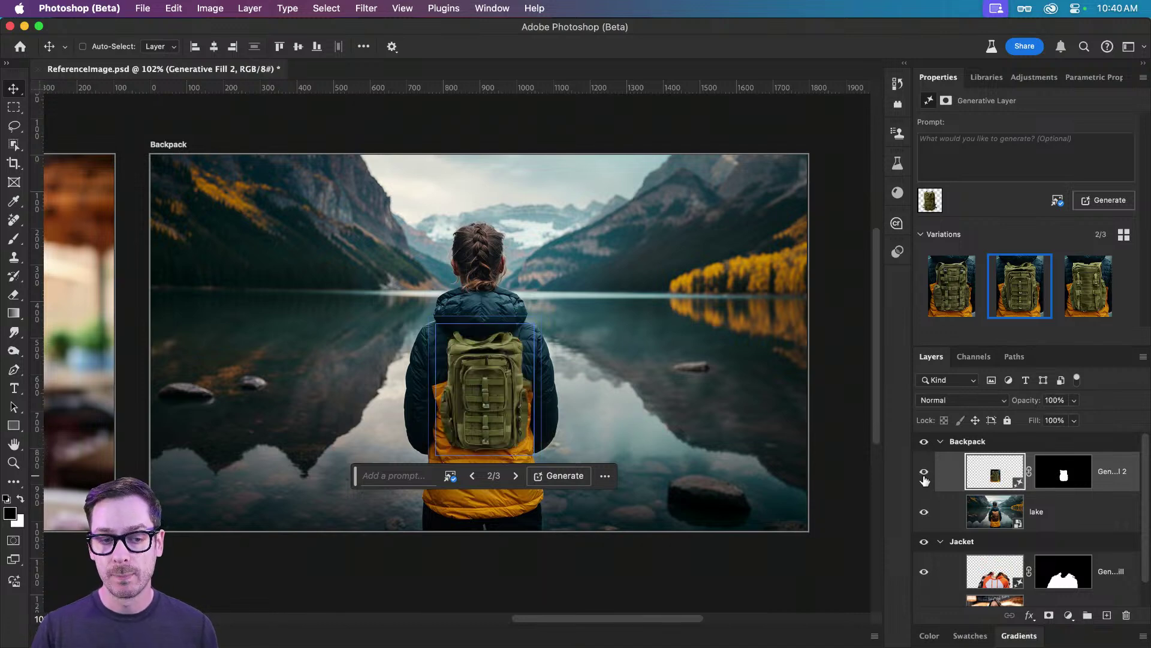
Step: Outline both shoulder straps with the Lasso, from the hood's lower edges to the backpack's top corners, as one combined selection
left_click(566, 380, "super")
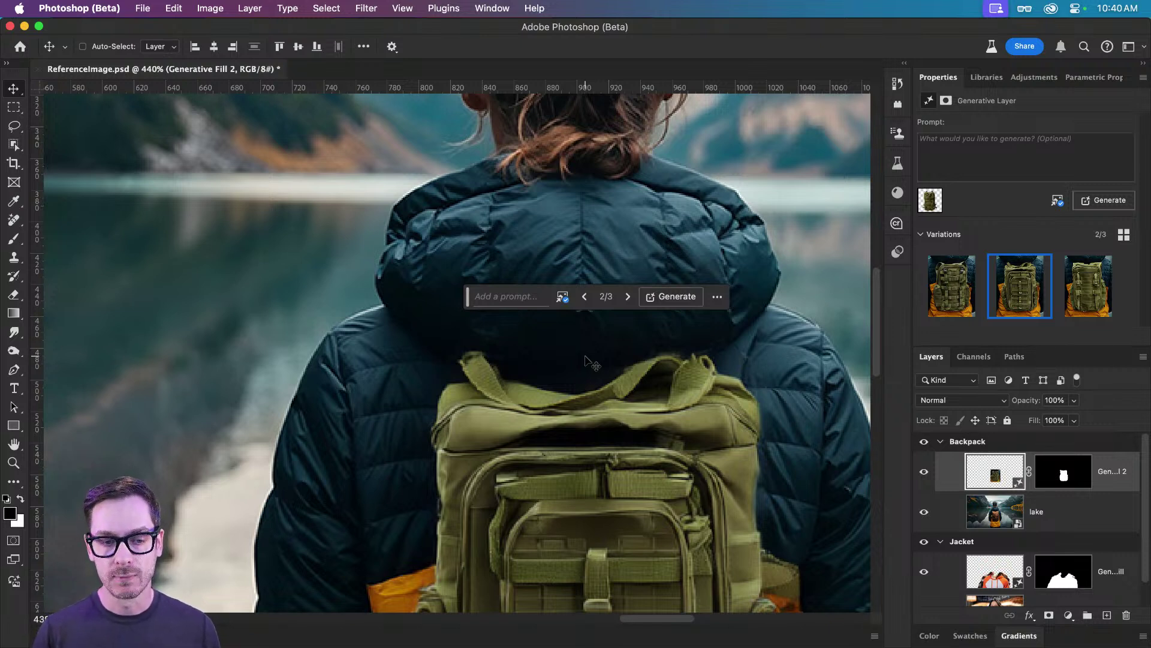
key("l")
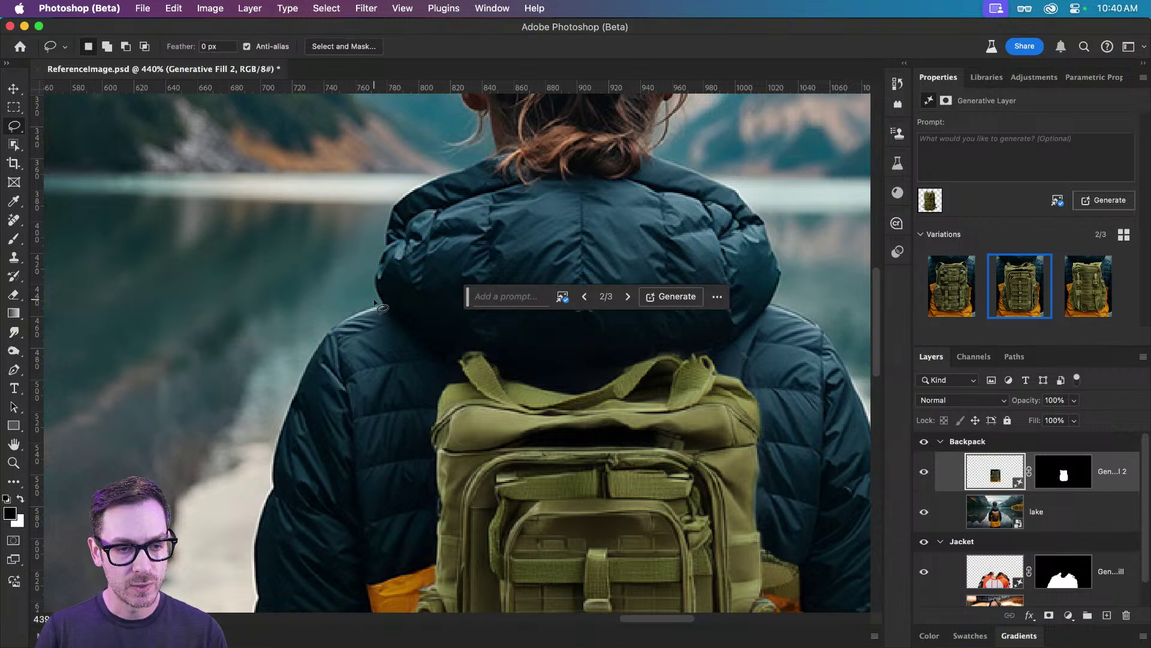
mouse_move(384, 299)
left_mouse_down()
mouse_move(480, 359)
mouse_move(482, 390)
mouse_move(451, 388)
mouse_move(378, 332)
mouse_move(361, 309)
mouse_move(390, 305)
left_mouse_up()
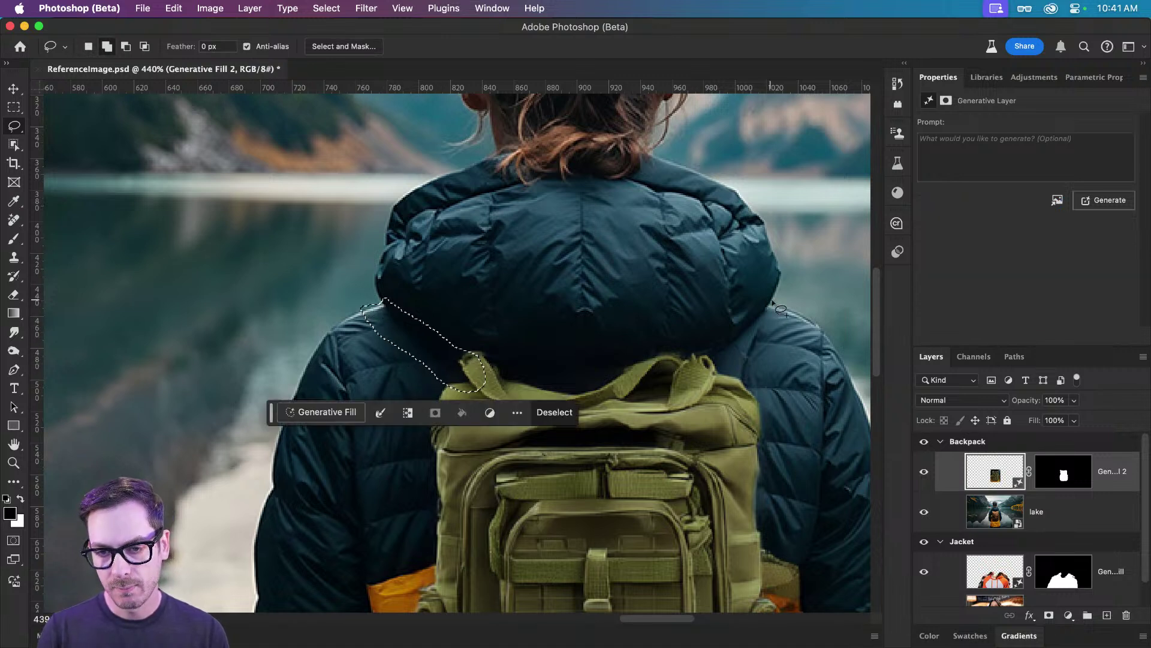
mouse_move(774, 296)
left_mouse_down()
mouse_move(703, 364)
mouse_move(724, 382)
mouse_move(760, 354)
left_mouse_up()
left_click_drag(785, 307, 781, 302)
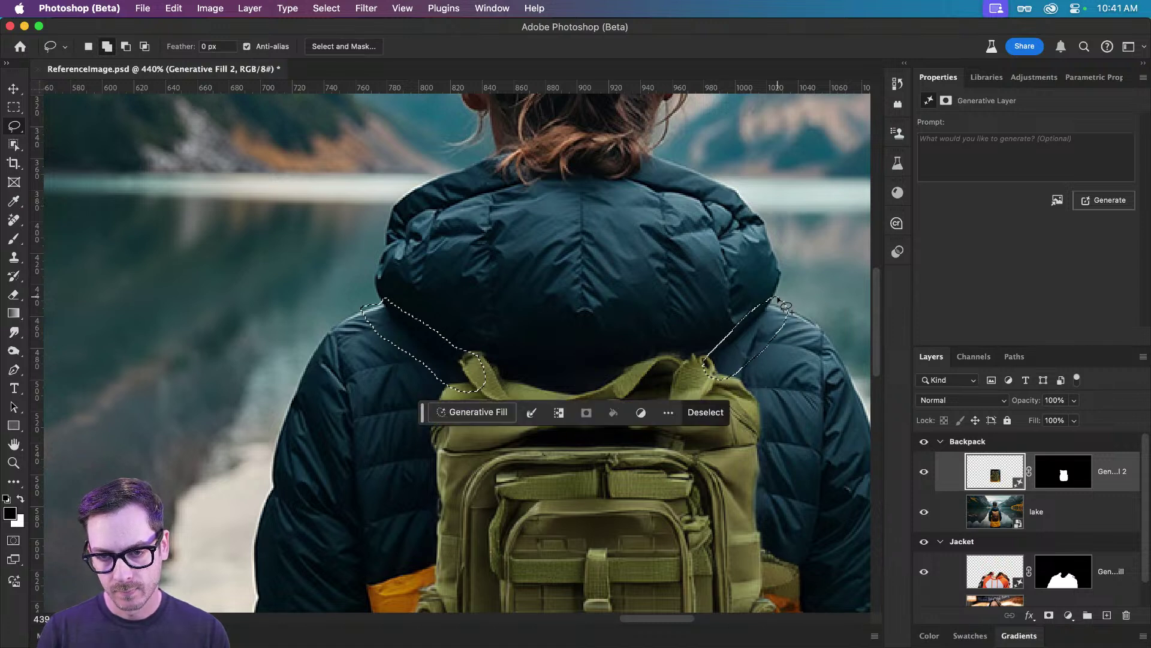
Step: Generate a fill in the strap selection without a text prompt, compare the variations and keep the first one
left_click(498, 413)
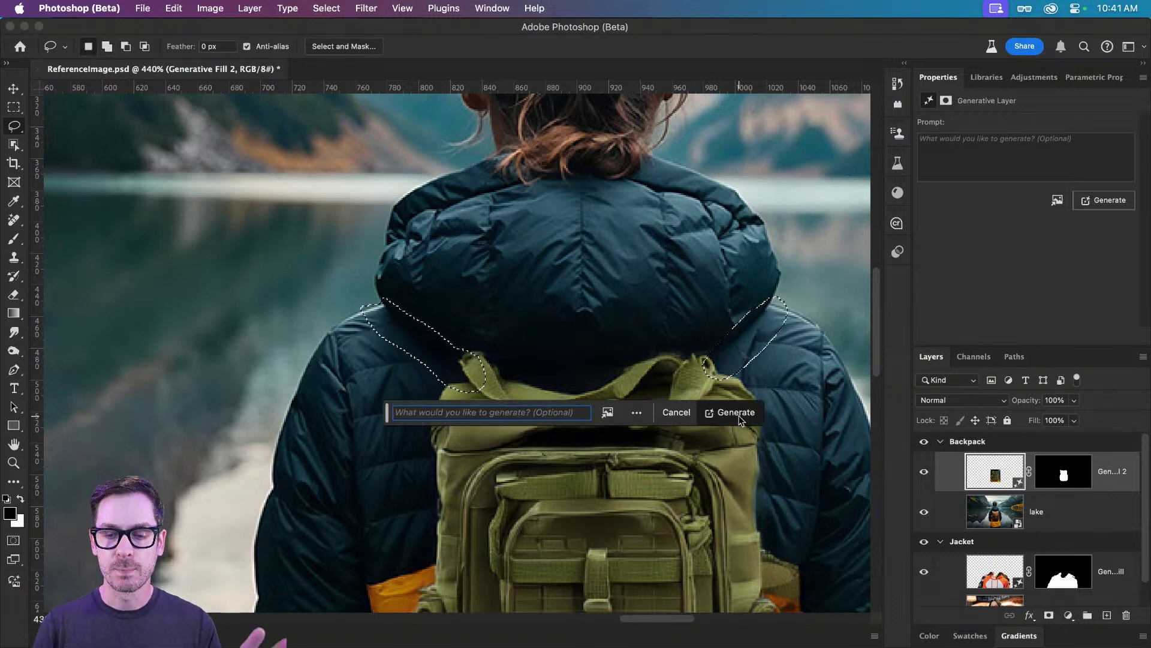
left_click(738, 414)
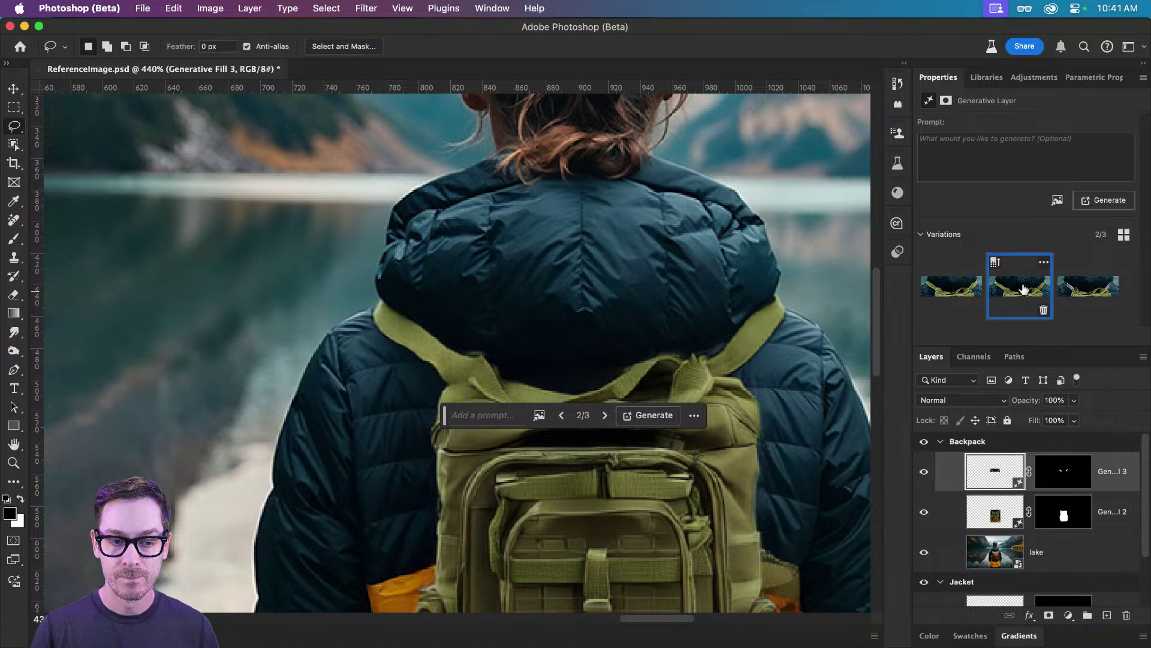
left_click(1087, 286)
left_click(939, 284)
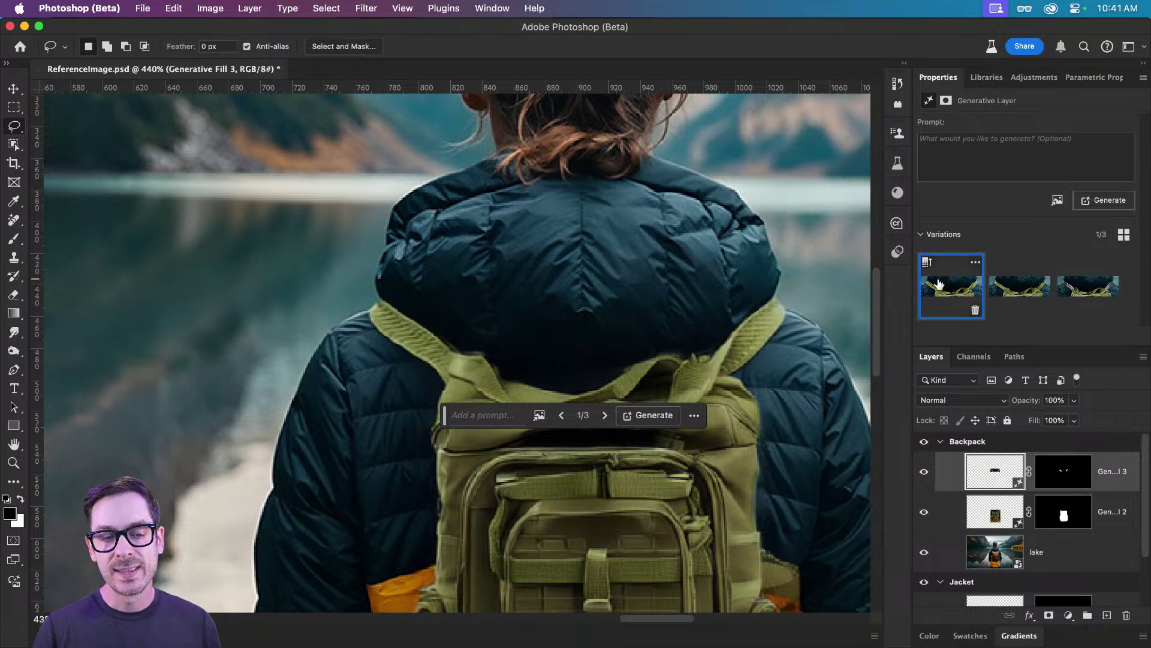
Step: Load the strap layer's mask as a selection and toggle the layer's visibility to compare the selection with the generated straps
left_click(1064, 480, "super")
left_click(924, 471)
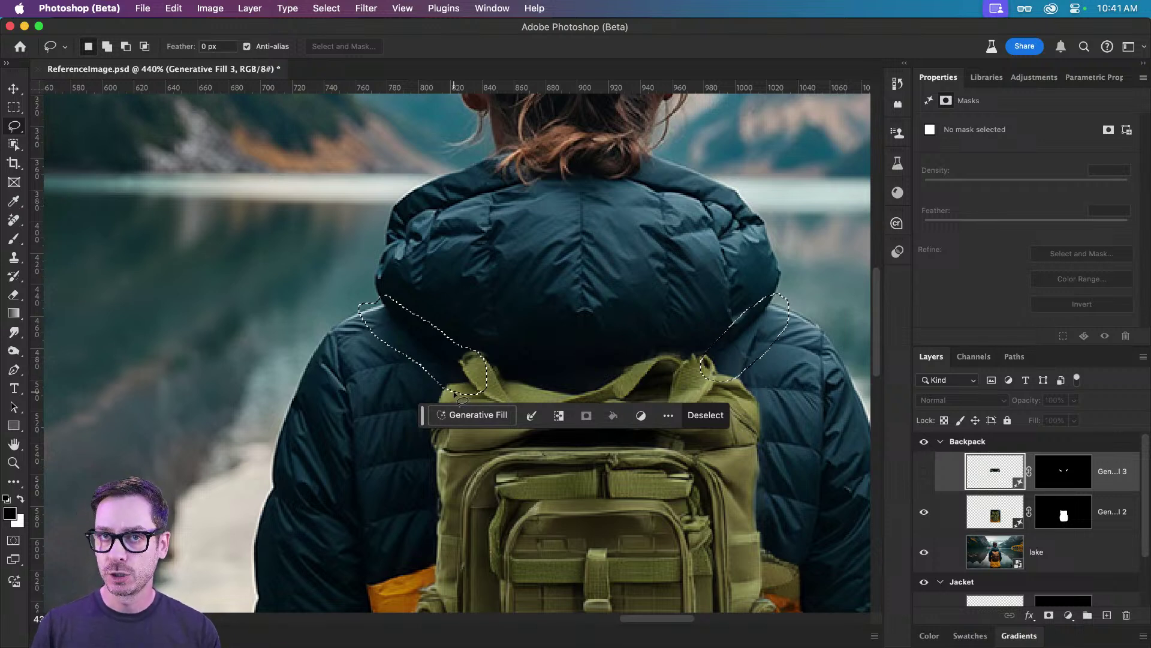
left_click(926, 477)
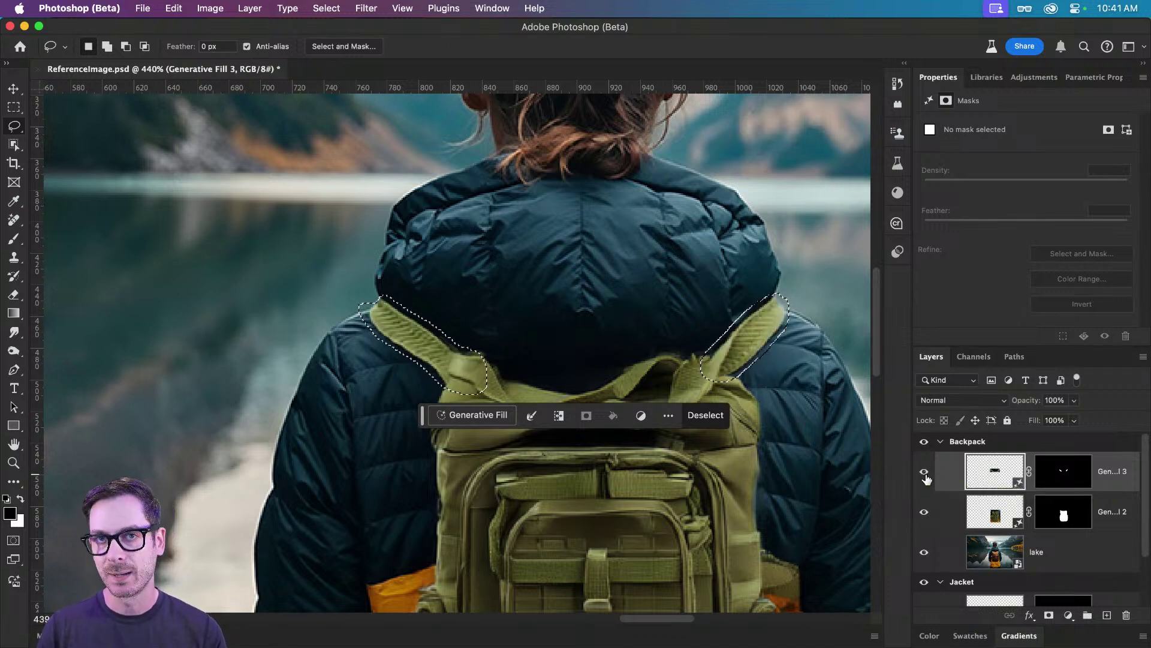
left_click(639, 311)
Step: Add a new empty layer above the generated straps for the shadow under the backpack
scroll(640, 312, "down", 15)
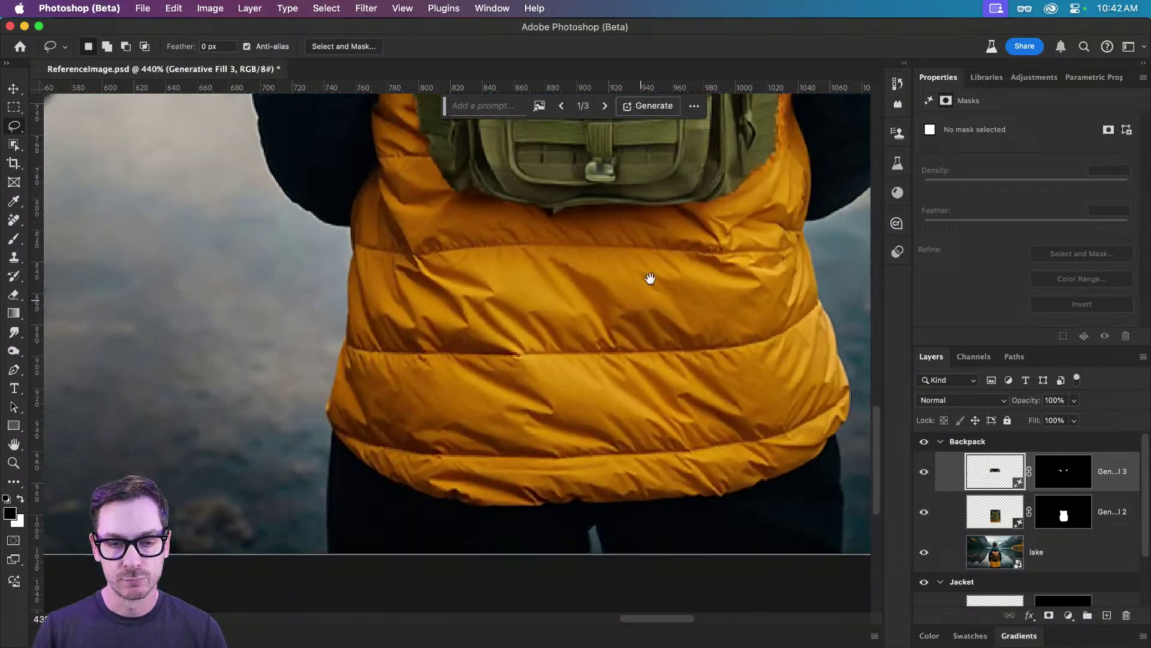
scroll(650, 274, "up", 8)
scroll(650, 275, "right", 5)
scroll(573, 358, "down", 3)
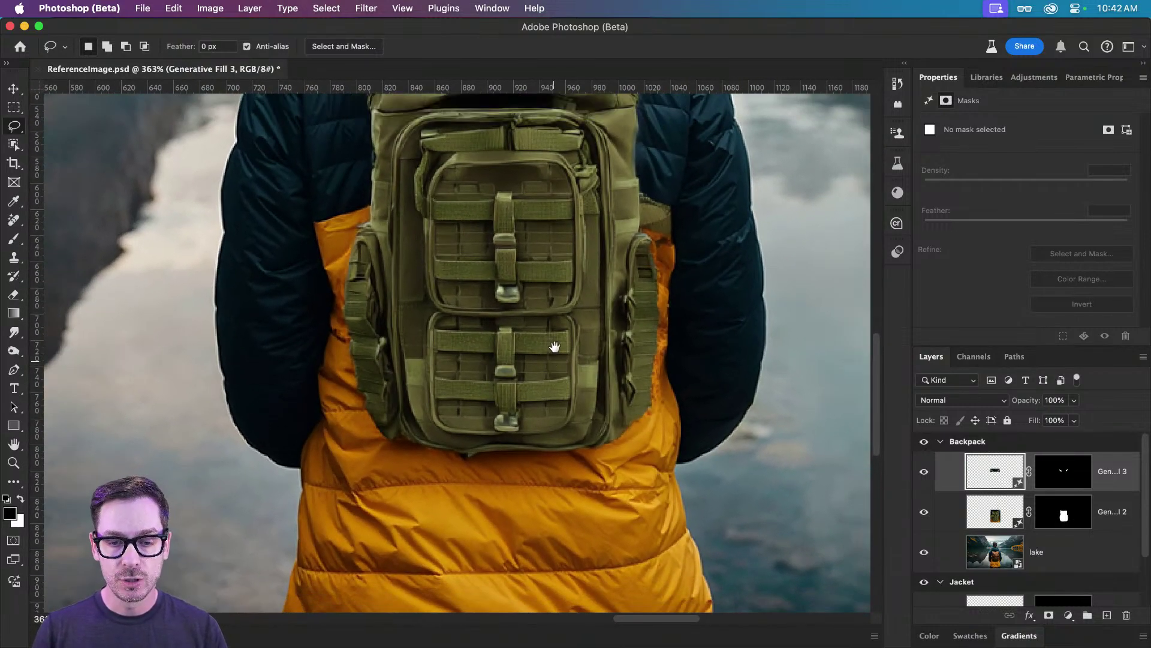
scroll(553, 342, "up", 2)
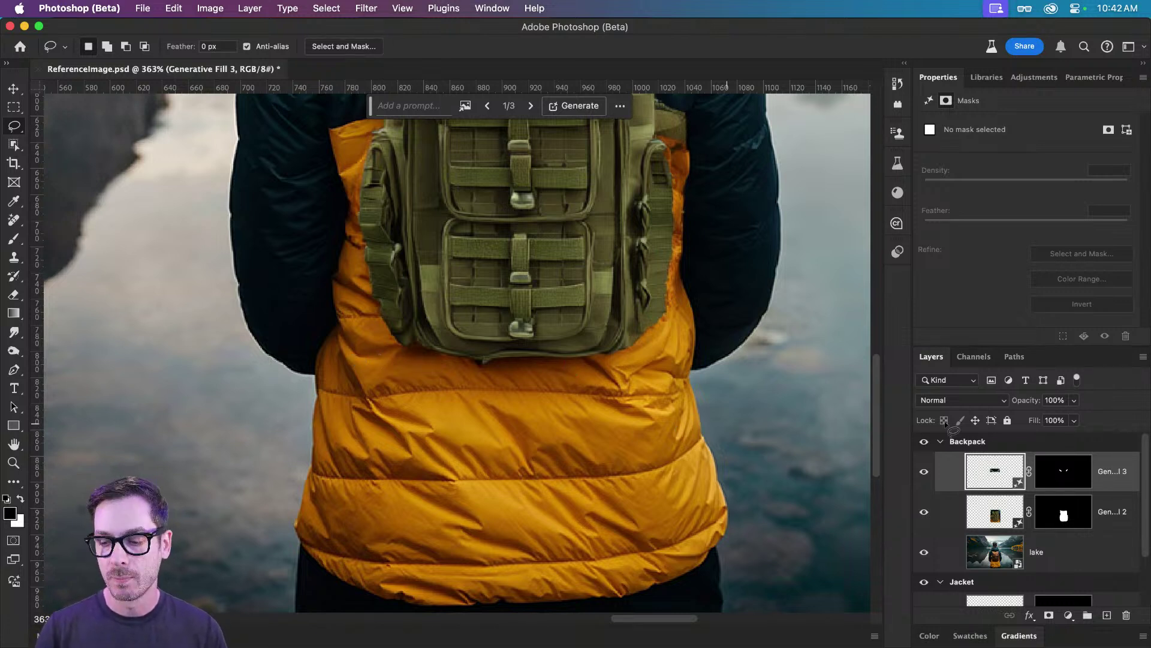
left_click(1108, 616)
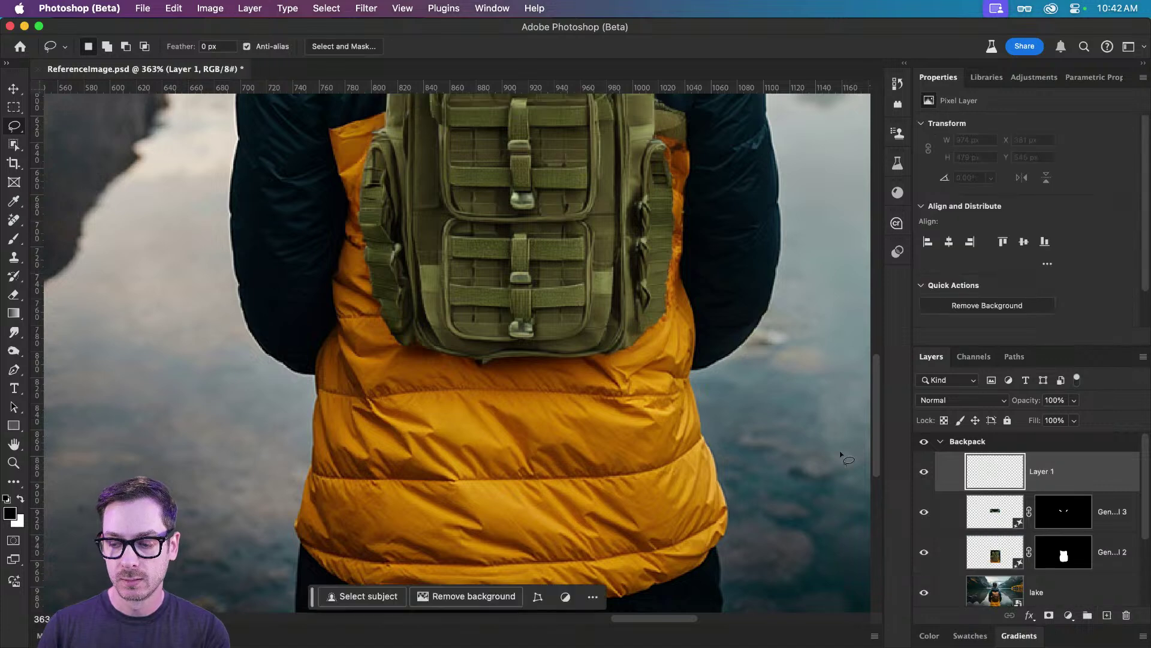
Step: Paint a black shadow along the backpack's bottom edge using a 60 px brush with its hardness lowered to the minimum
key("b")
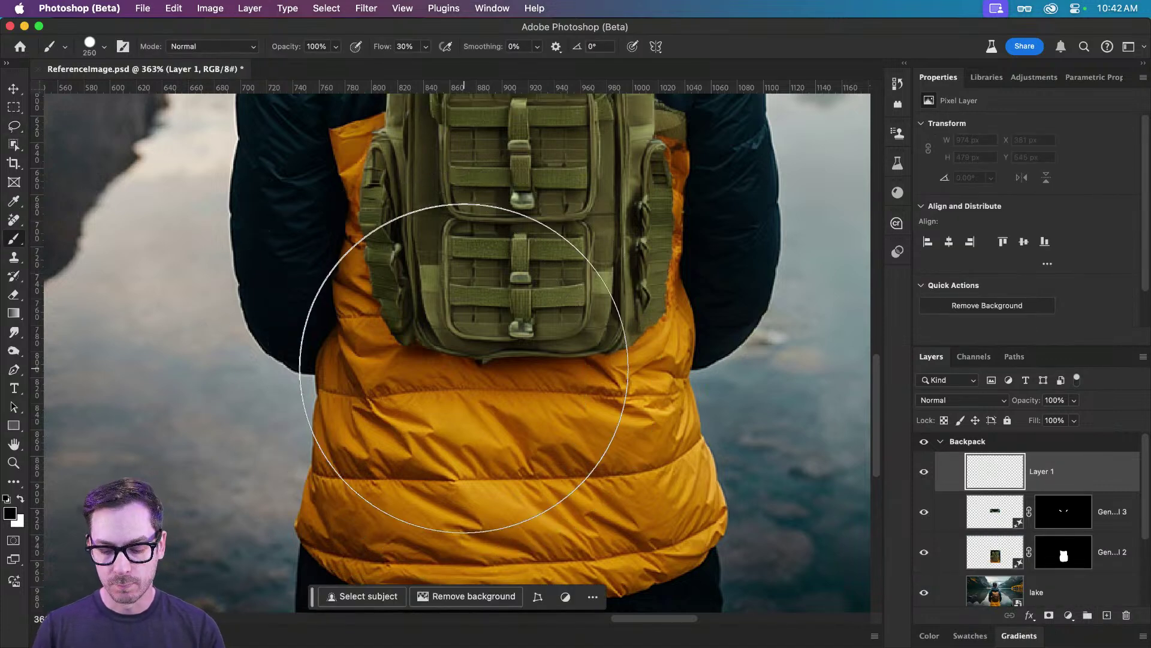
key("bracketleft")
key("bracketleft")
key("bracketleft")
key("bracketleft")
key("bracketleft")
key("bracketleft")
key("bracketleft")
right_click(457, 393)
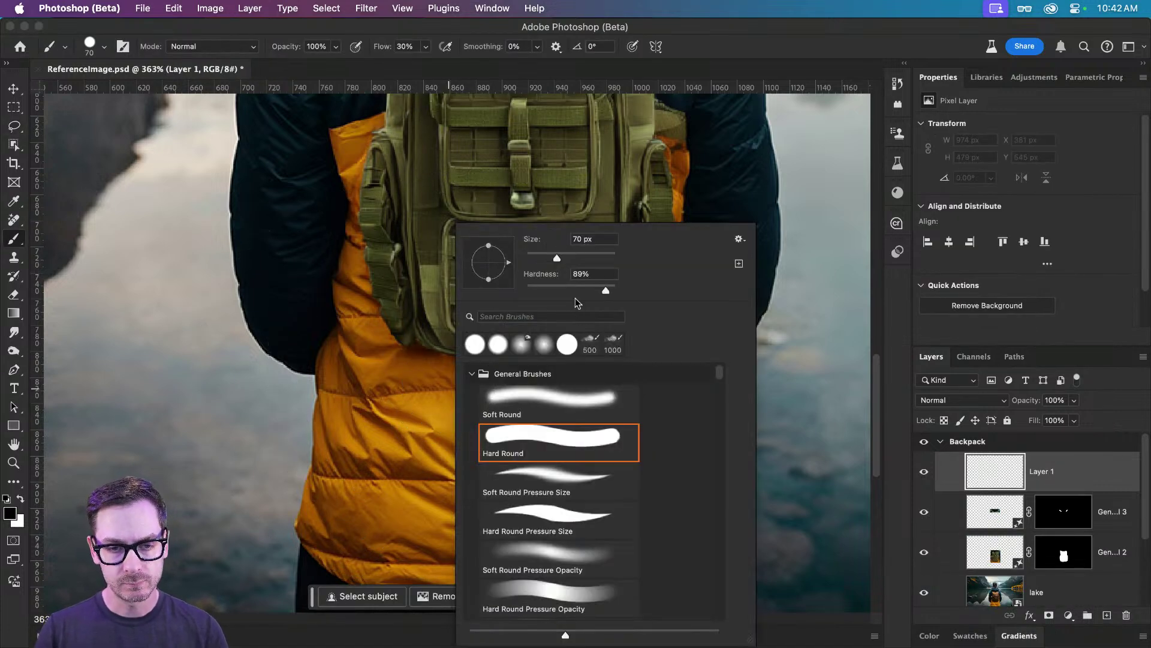
left_click_drag(605, 290, 508, 286)
key("Return")
key("bracketleft")
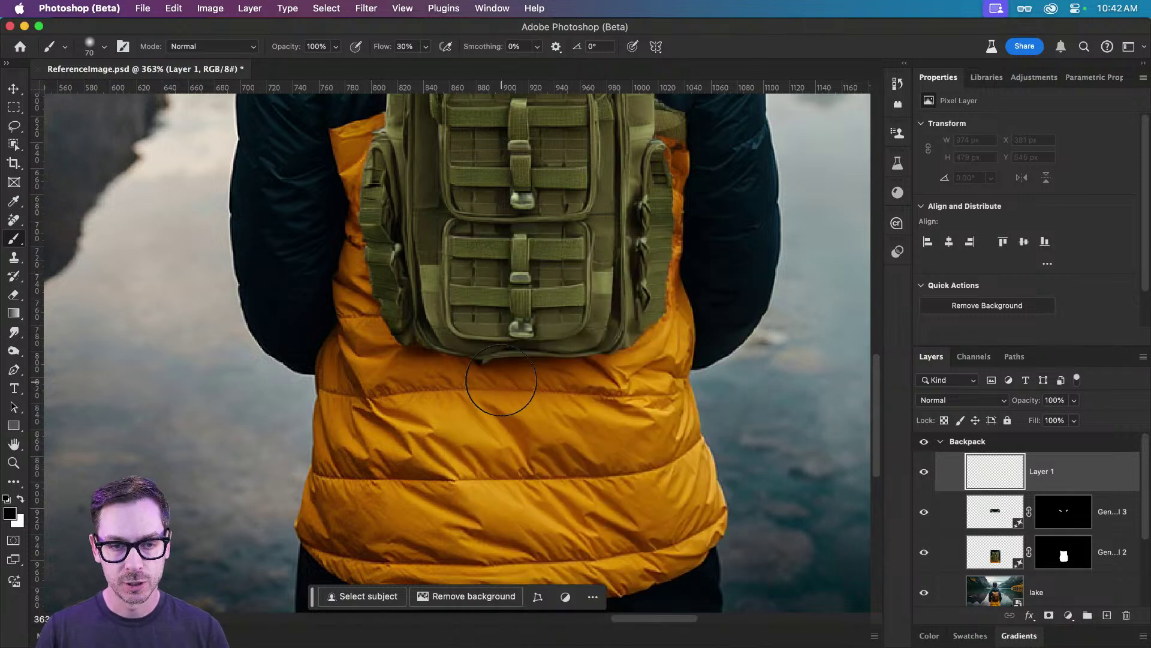
mouse_move(410, 359)
left_mouse_down()
mouse_move(528, 365)
mouse_move(654, 339)
left_mouse_up()
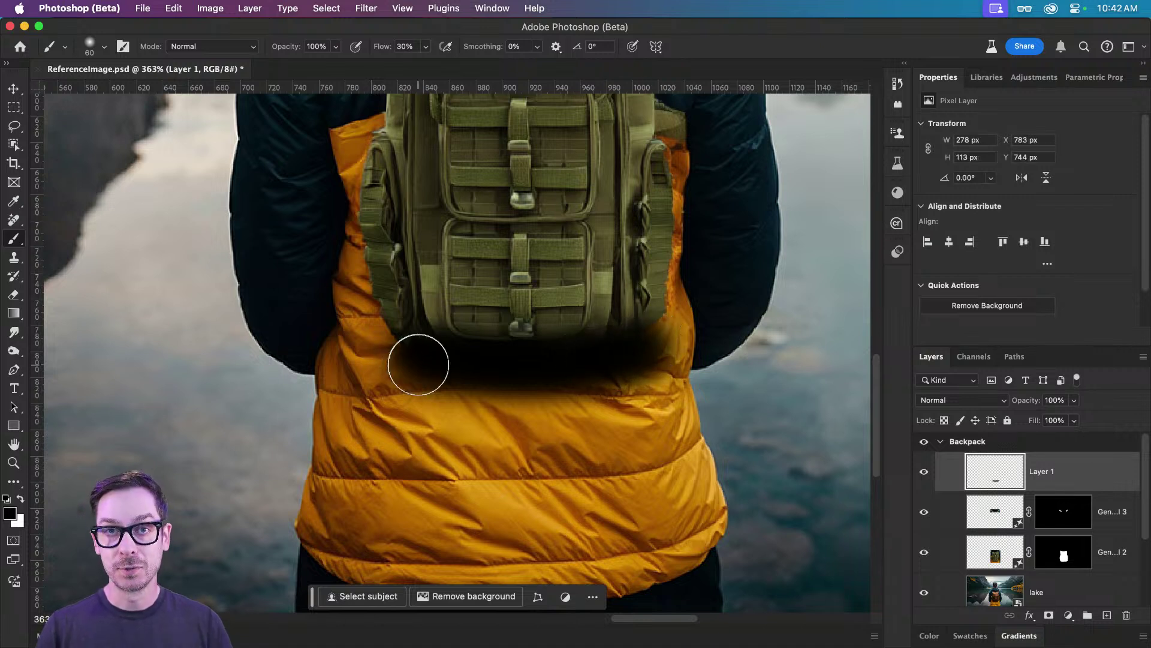
Step: Set the shadow layer's blend mode to Soft Light and its opacity to 40%
key("v")
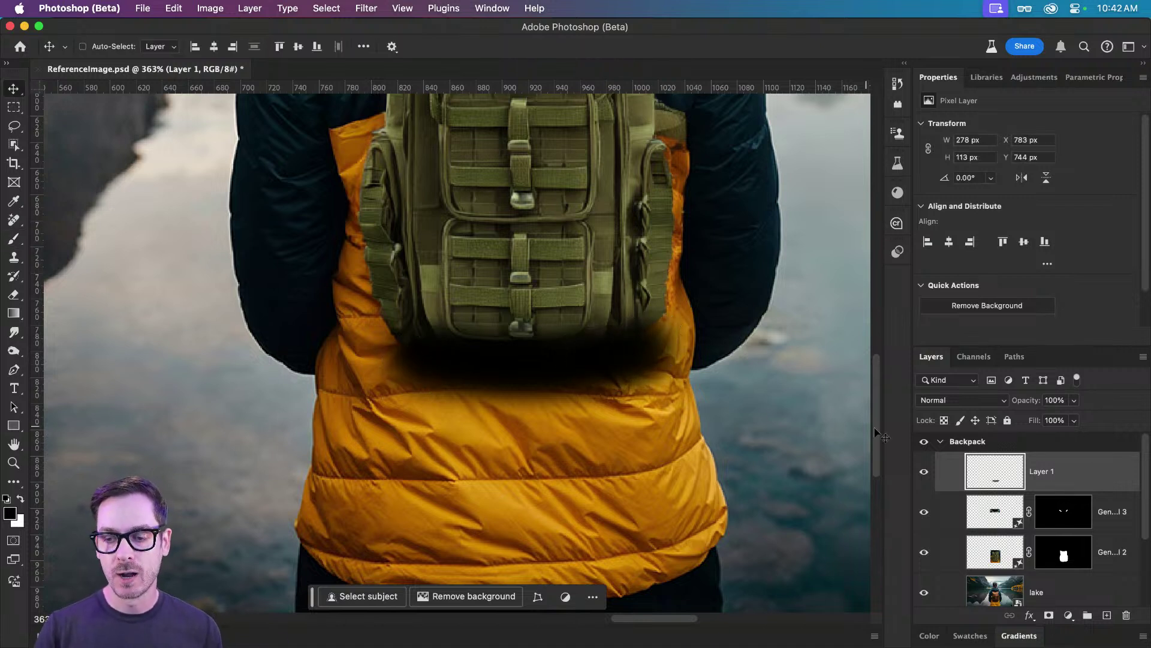
left_click(966, 400)
scroll(958, 474, "down", 5)
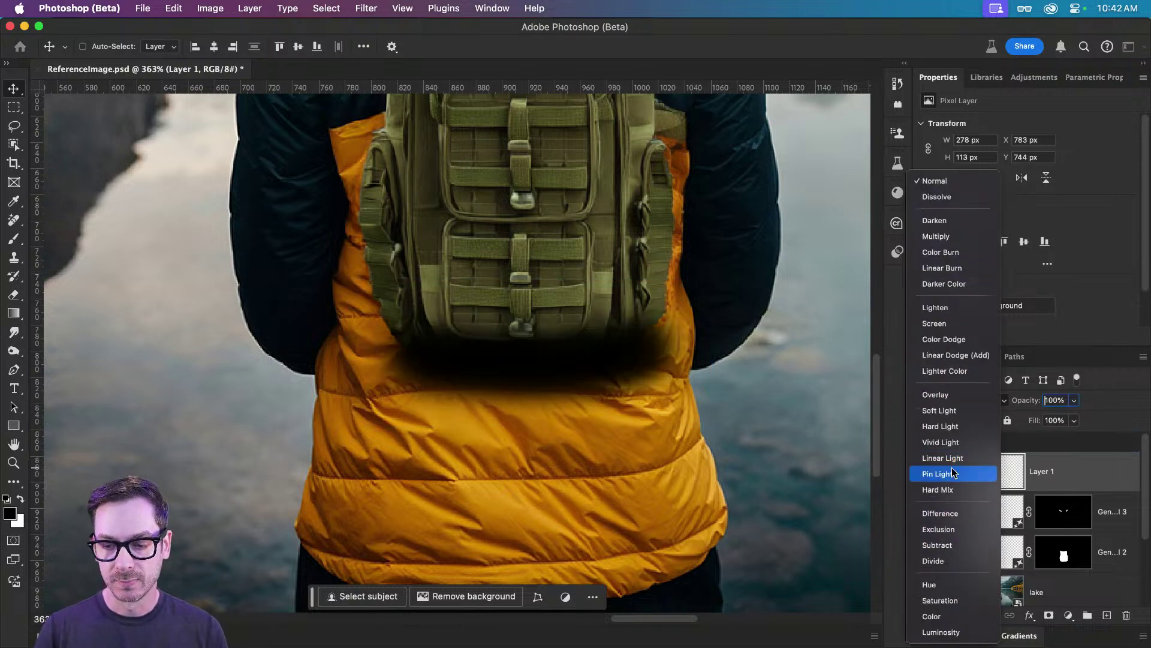
left_click(958, 411)
key("6")
left_click_drag(1000, 405, 995, 405)
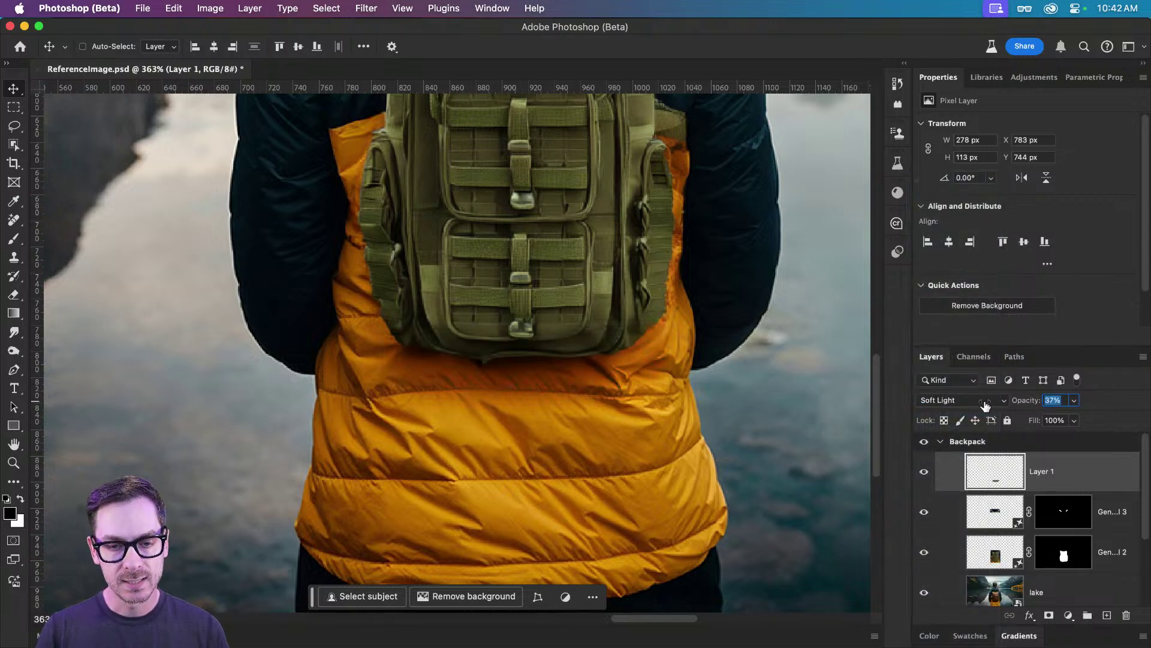
Step: Add a mask to the shadow layer and paint black with a 30 px brush to hide the shadow over the backpack's bottom
left_click(1048, 615)
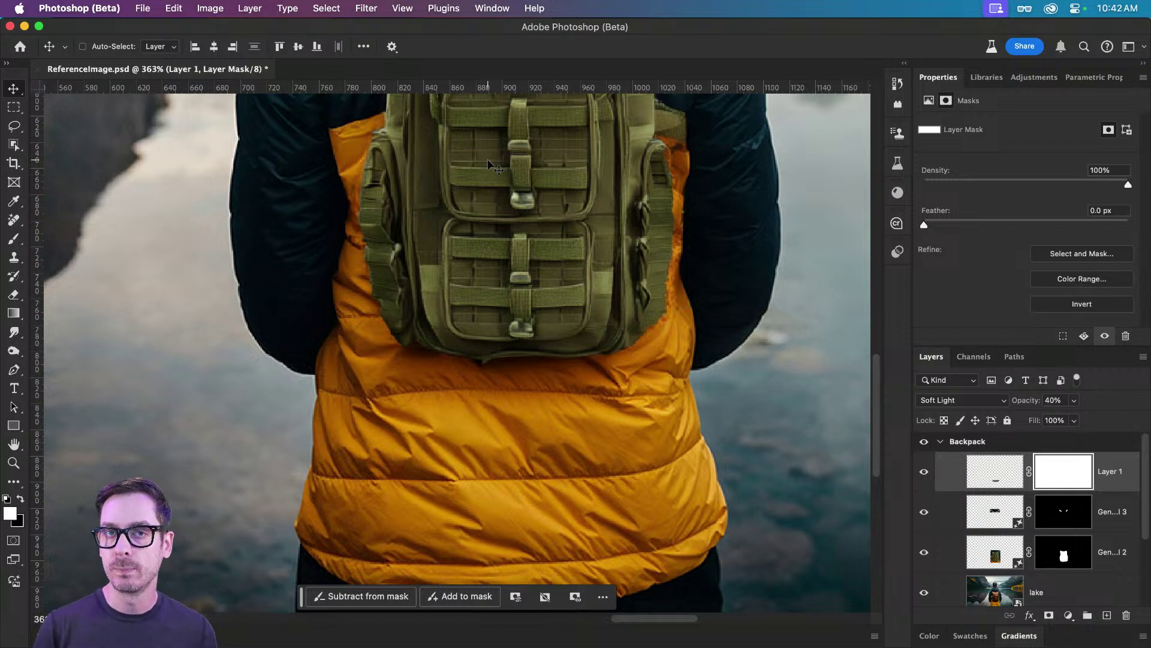
key("b")
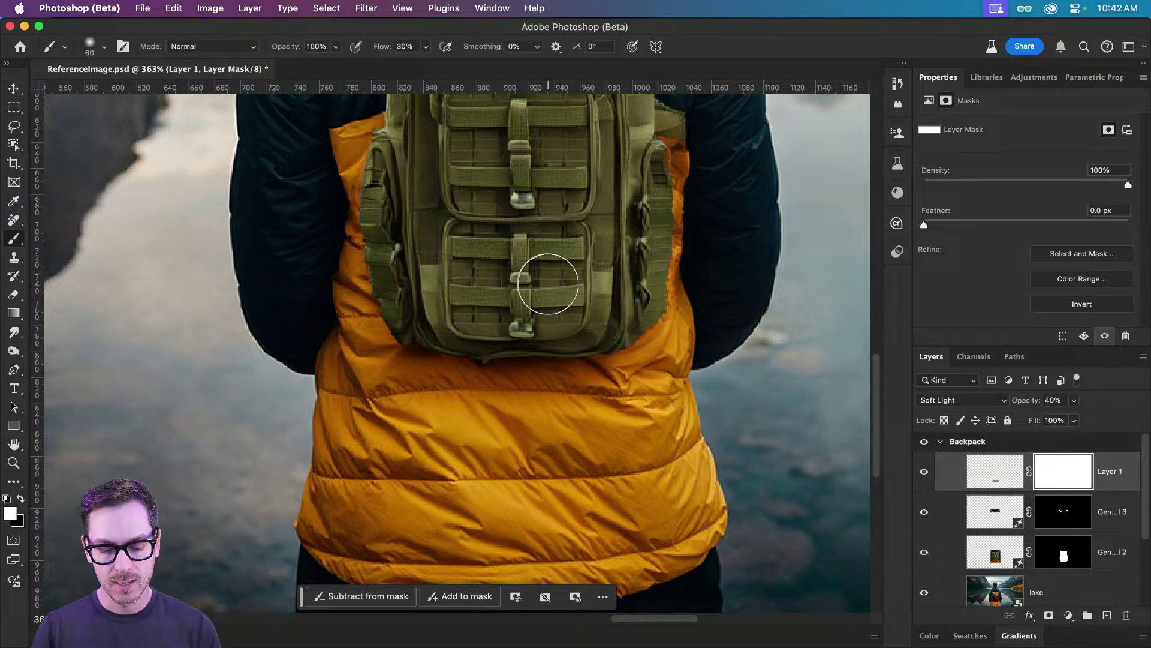
key("bracketleft")
key("bracketleft")
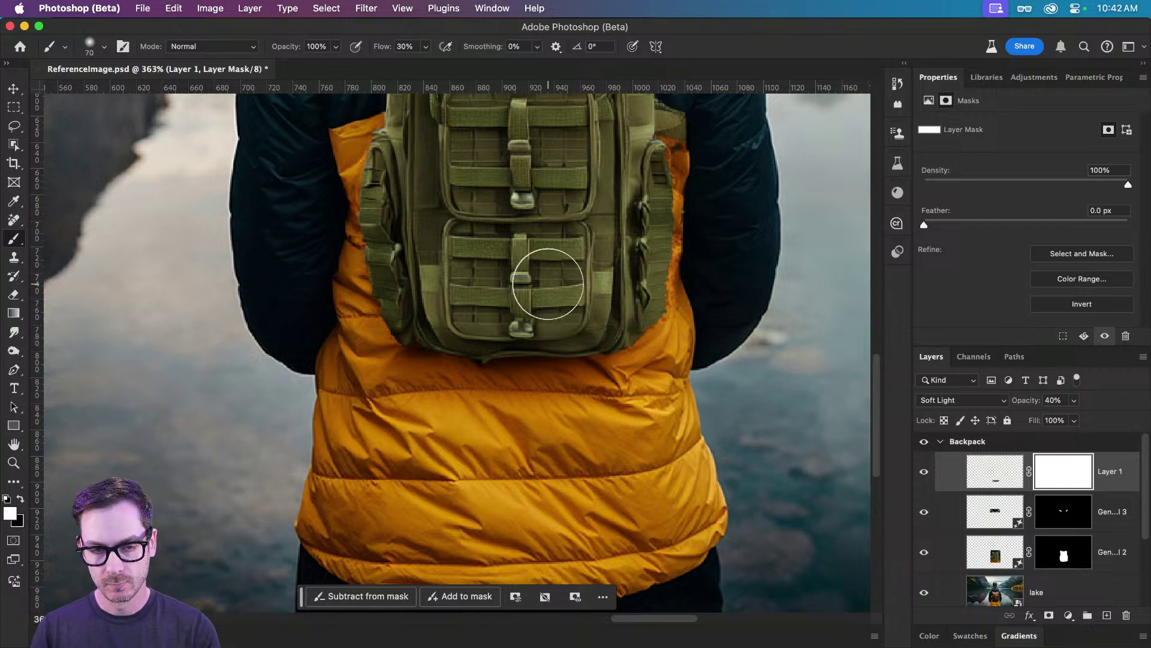
key("bracketleft")
key("x")
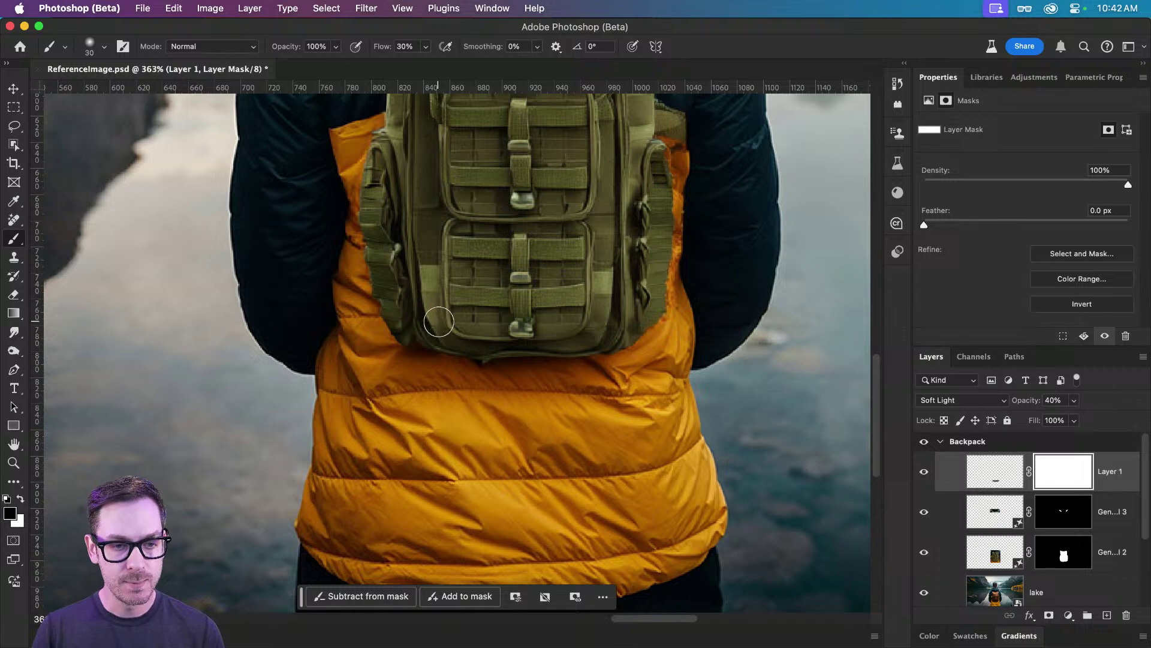
mouse_move(427, 325)
left_mouse_down()
mouse_move(592, 337)
mouse_move(633, 318)
mouse_move(490, 342)
mouse_move(526, 341)
mouse_move(411, 329)
mouse_move(401, 309)
mouse_move(640, 307)
left_mouse_up()
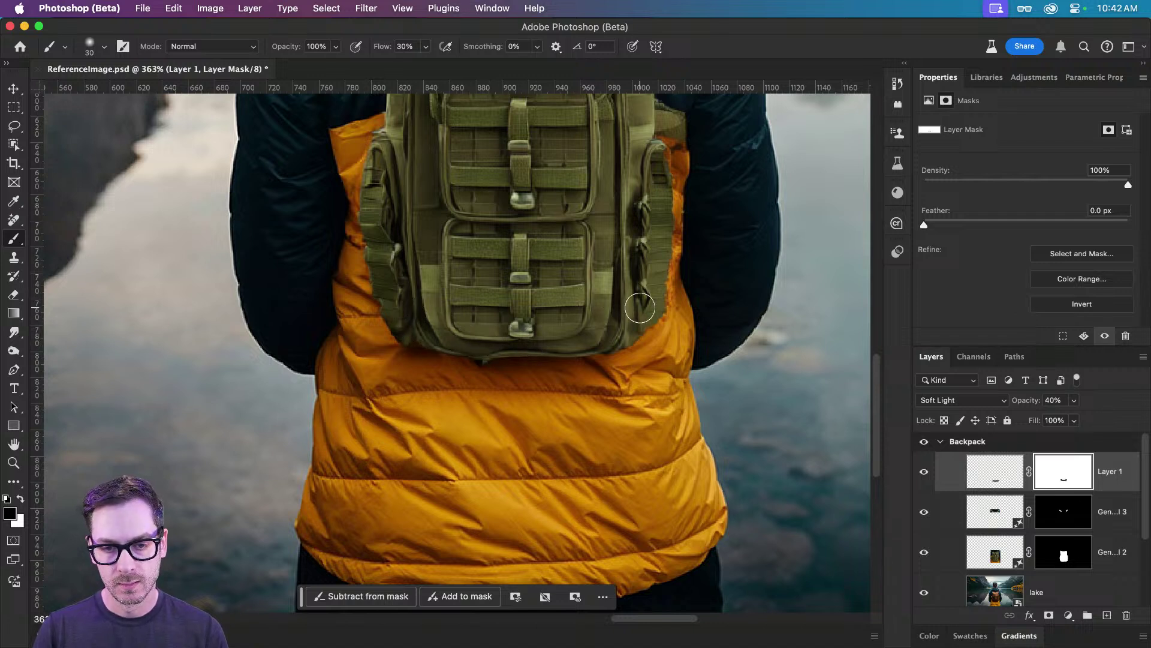
Step: Toggle the shadow layer's visibility to compare the jacket with and without the backpack's shadow
left_click(929, 473)
left_click(929, 473)
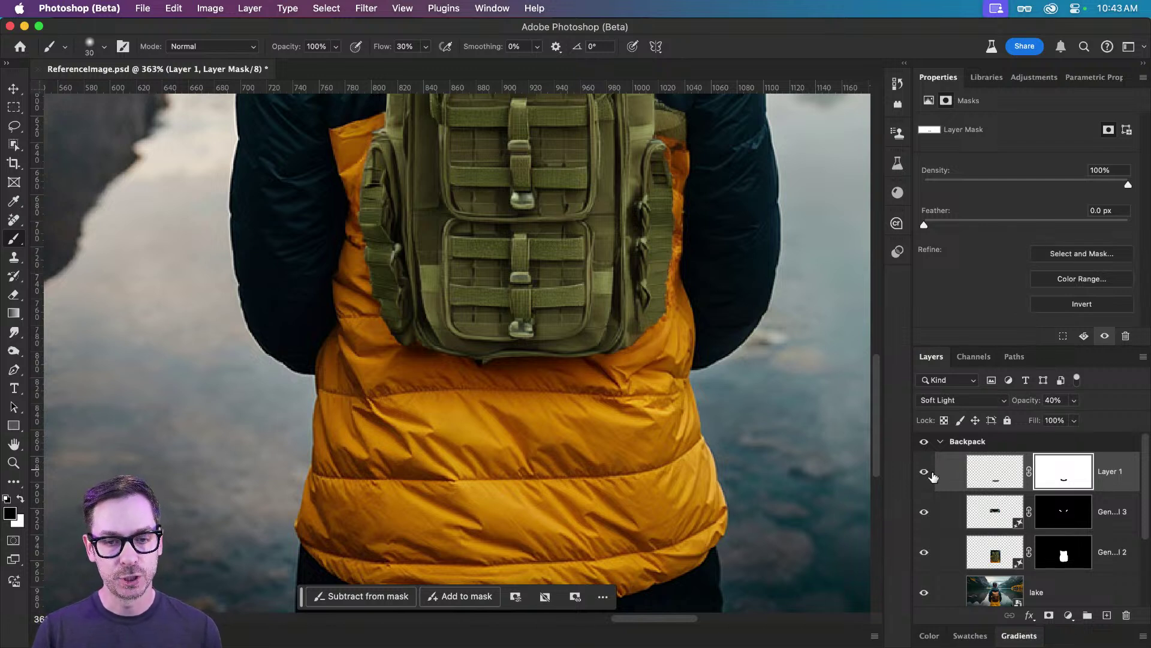
left_click(931, 473)
left_click(931, 474)
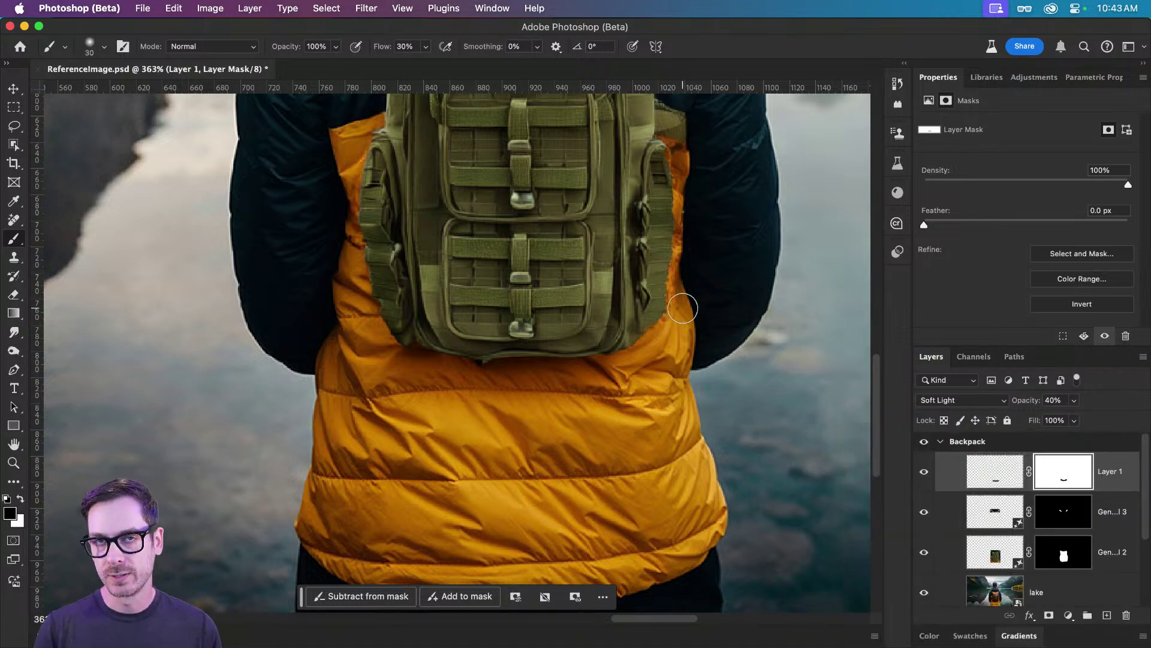
Step: Paint black shadows along both sides of the backpack on the shadow layer and set its blend mode to Normal
left_click(994, 477)
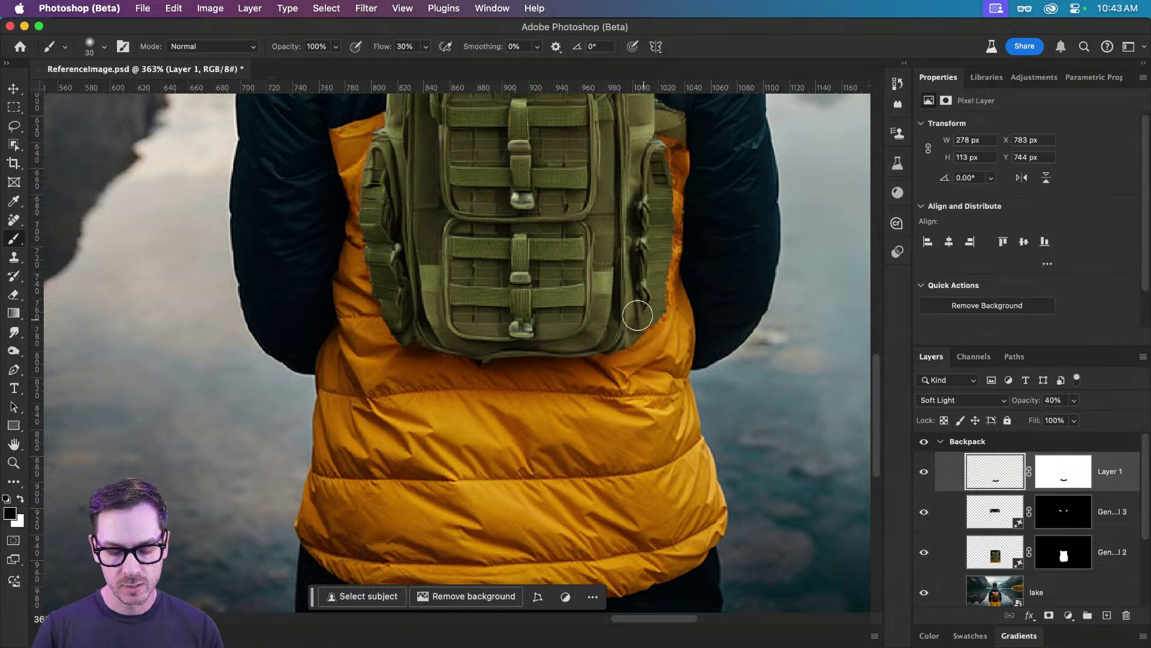
mouse_move(638, 339)
left_mouse_down()
mouse_move(681, 242)
mouse_move(676, 129)
left_mouse_up()
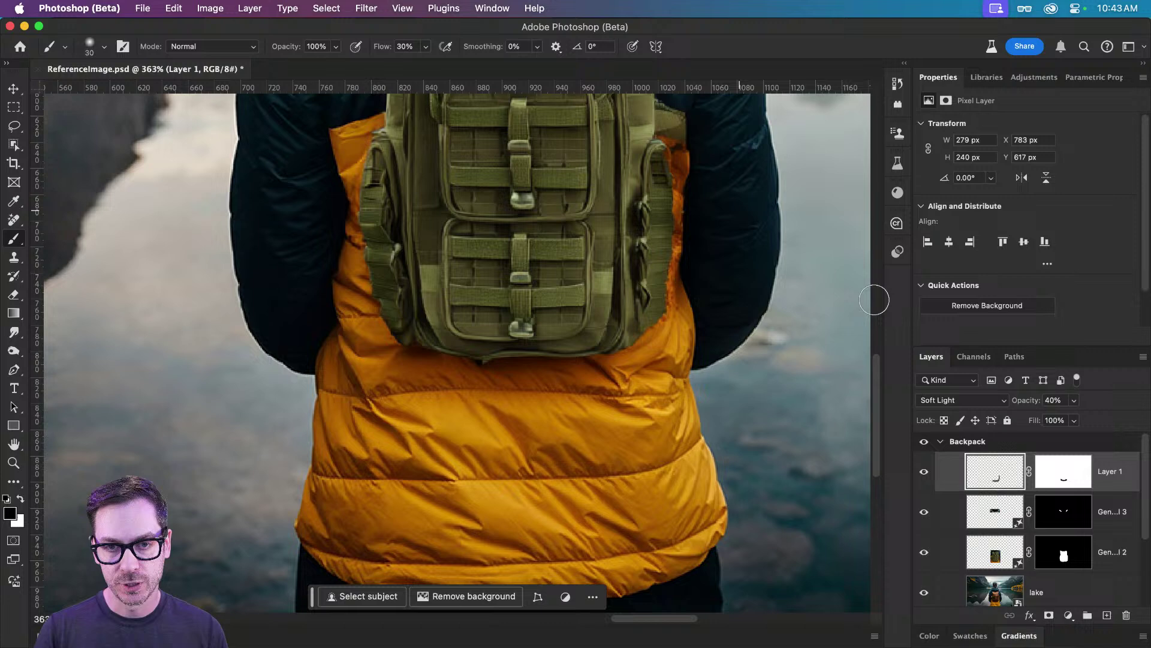
left_click(958, 401)
left_click(934, 173)
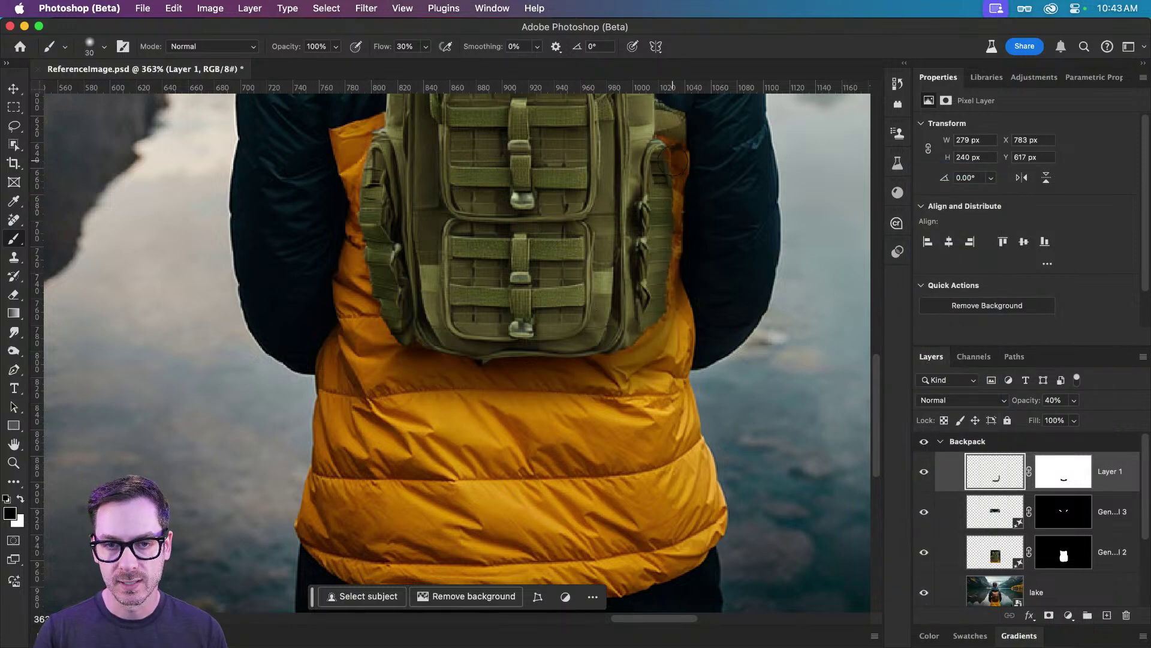
mouse_move(673, 161)
left_mouse_down()
mouse_move(664, 325)
mouse_move(622, 354)
left_mouse_up()
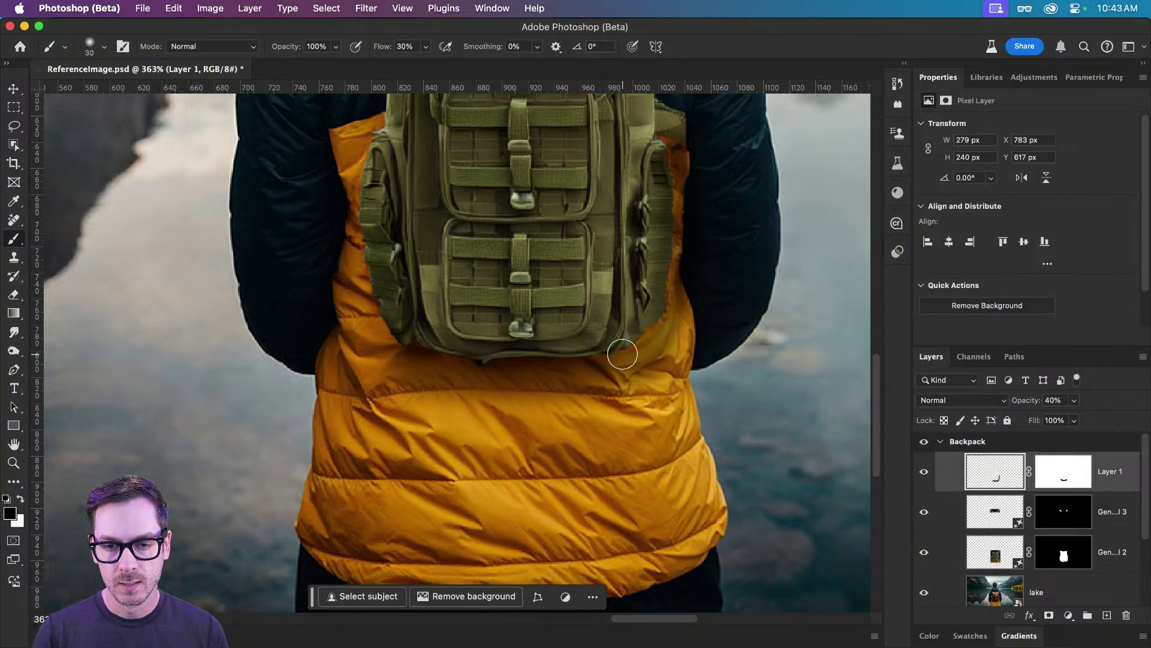
mouse_move(377, 113)
left_mouse_down()
mouse_move(358, 186)
mouse_move(358, 244)
mouse_move(401, 347)
left_mouse_up()
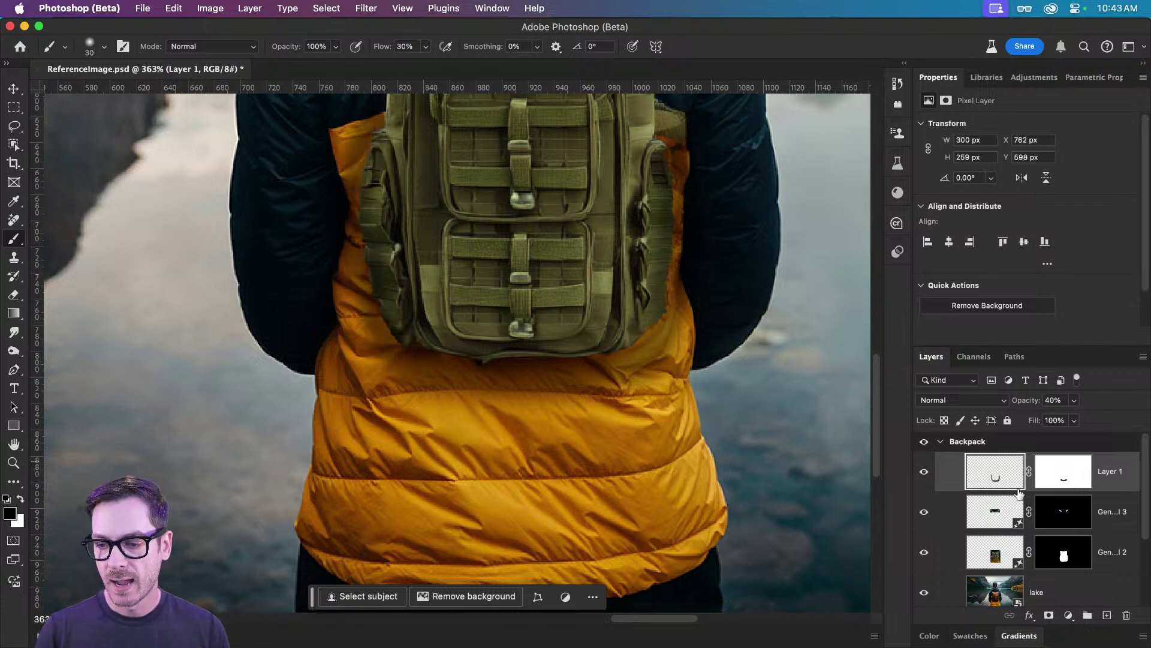
left_click(1063, 552, "super")
key("super+d")
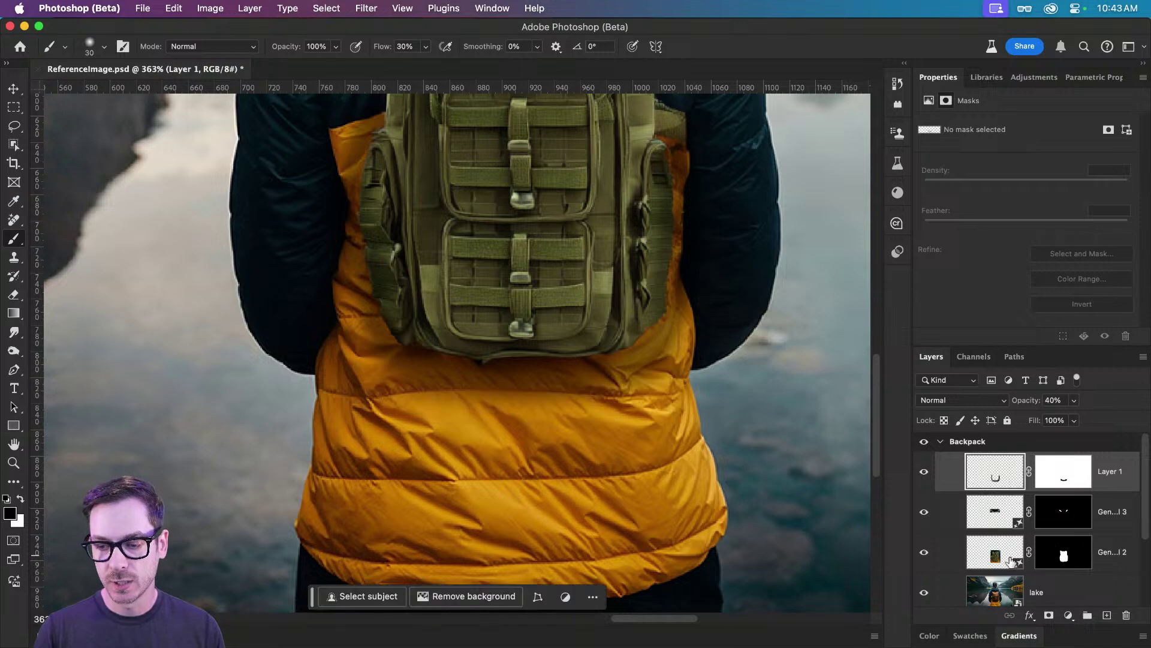
left_click_drag(598, 283, 530, 351)
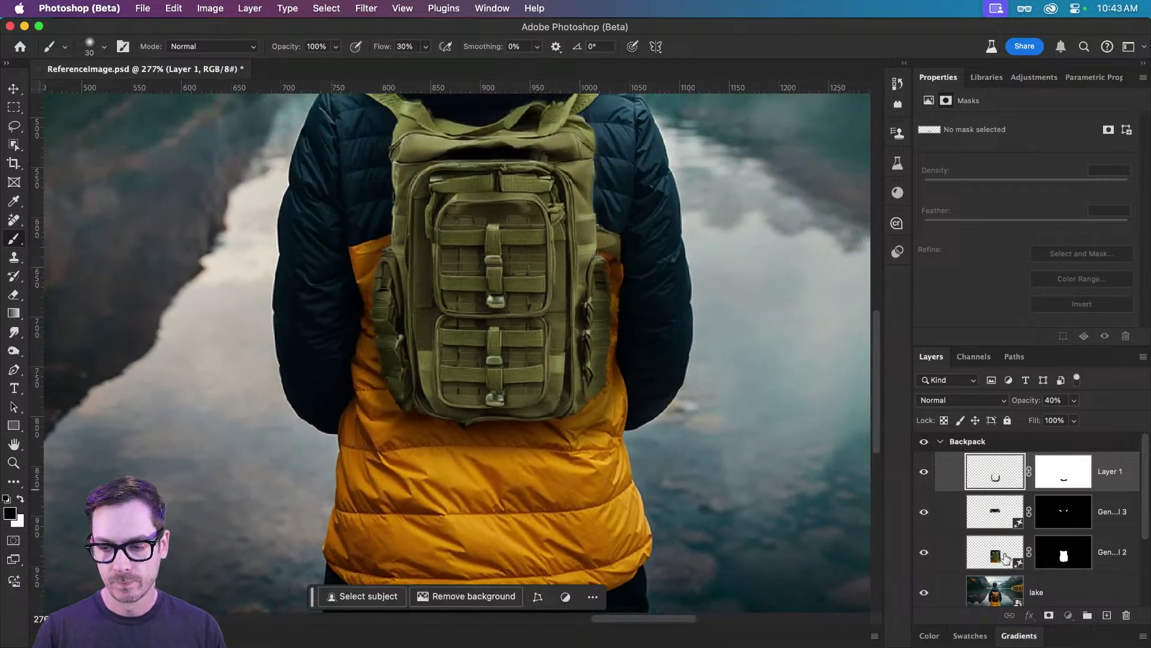
Step: Make the generated backpack layer active and try to isolate the backpack with a rectangular Object Selection around it
left_click(1005, 556)
key("w")
scroll(436, 205, "down", 2)
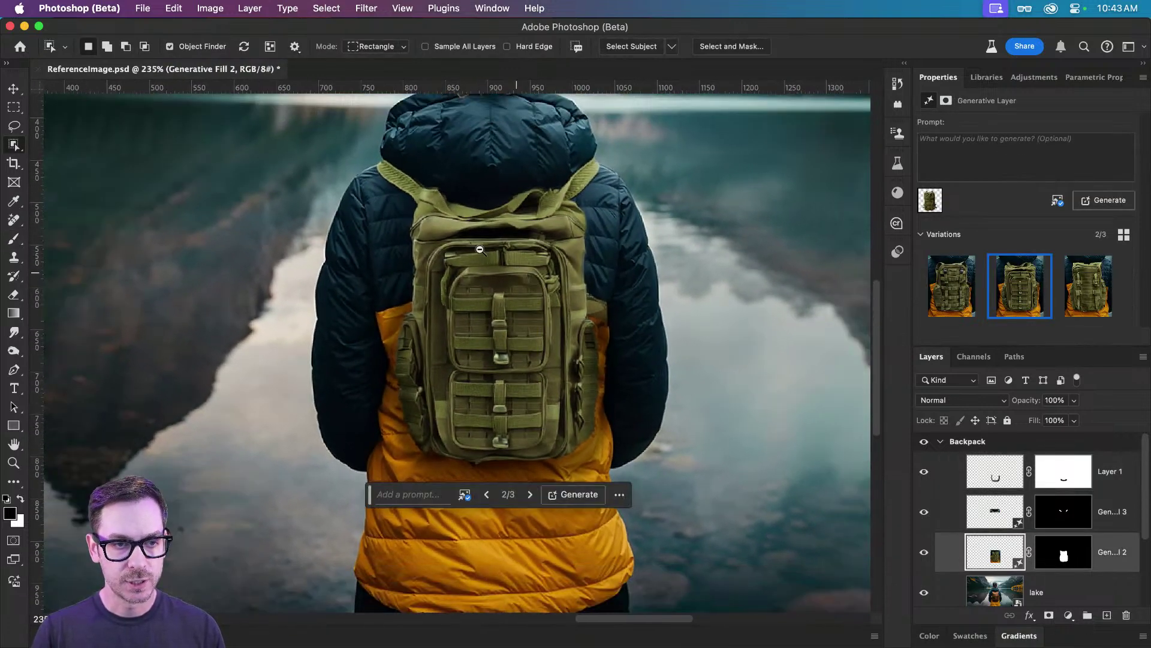
left_click_drag(377, 172, 623, 471)
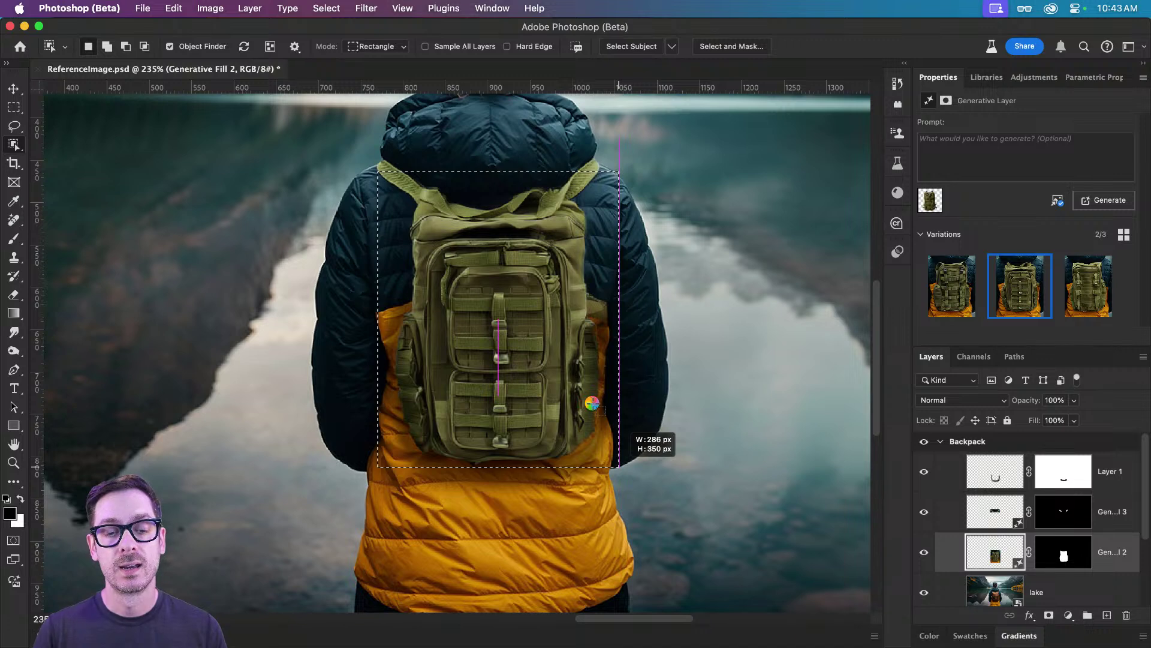
key("super+d")
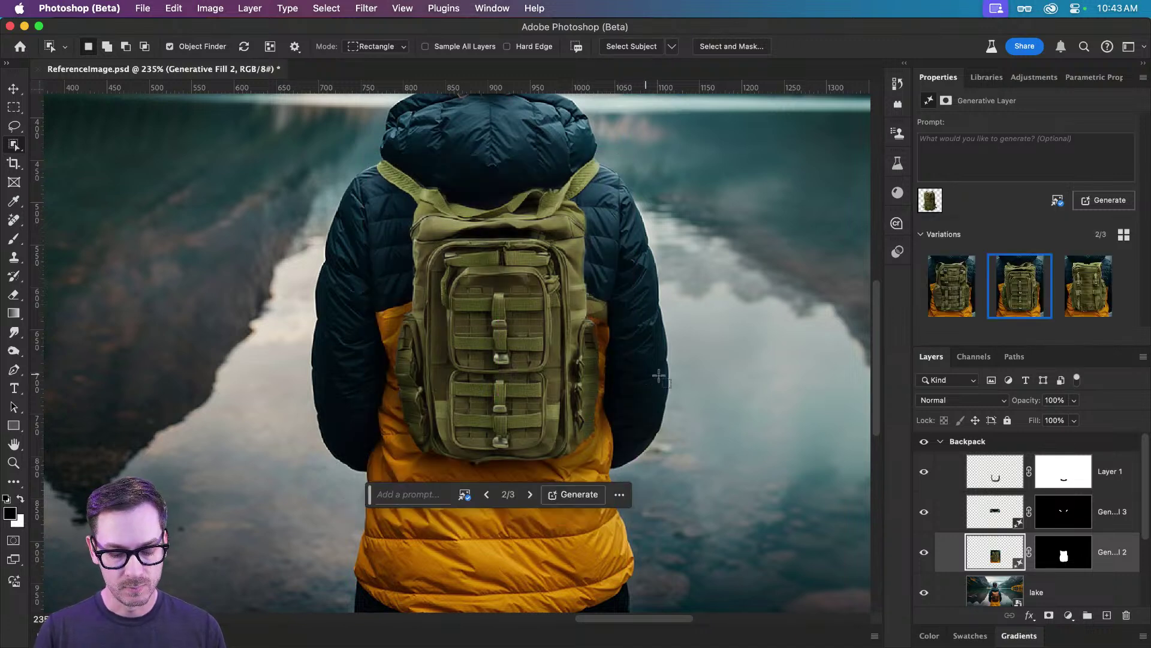
Step: Quick-select the main body of the backpack on its generative layer, subtracting the yellow jacket areas beside and below it
key("shift+w")
key("shift+w")
key("shift+w")
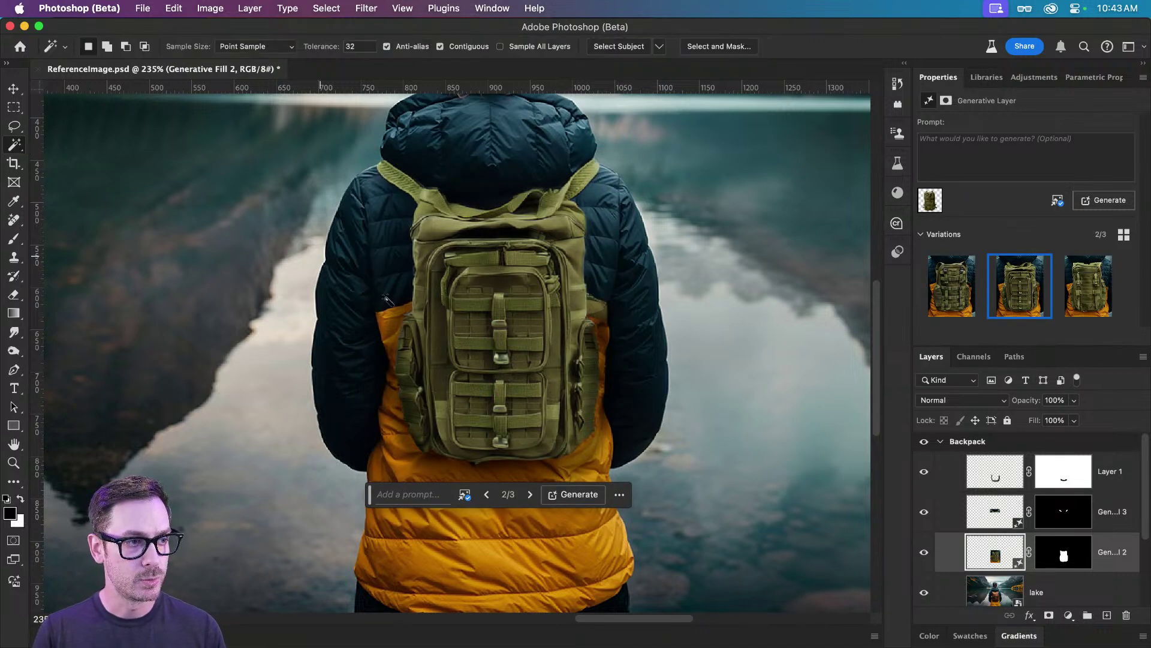
key("shift+w")
left_click(483, 386)
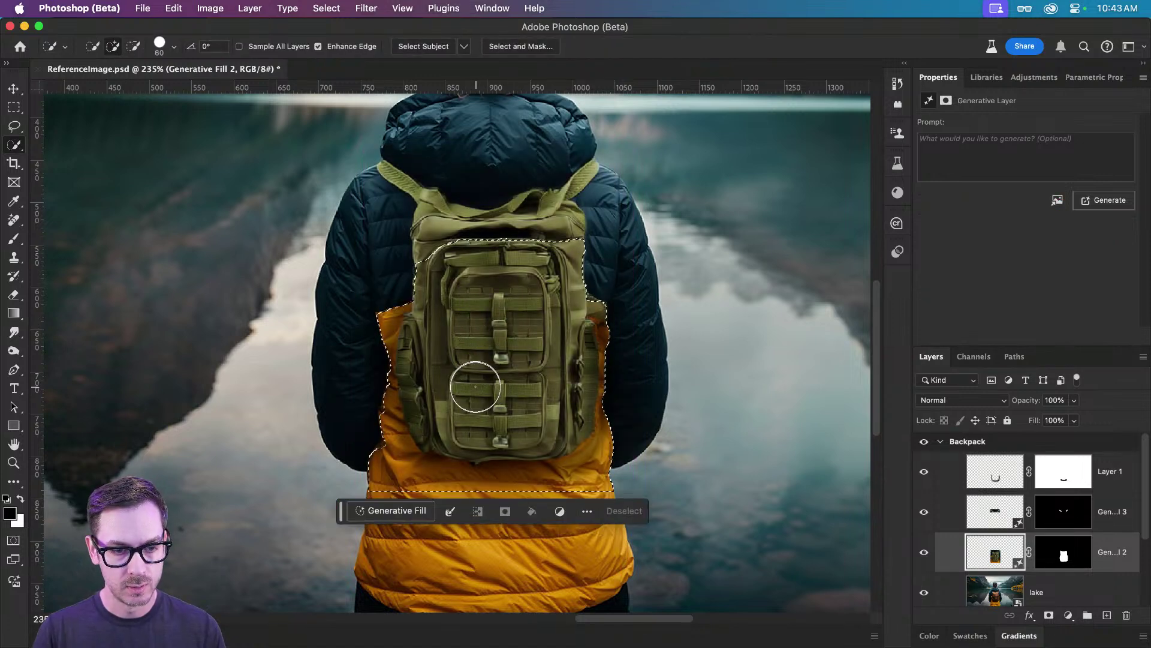
mouse_move(357, 447)
left_mouse_down()
mouse_move(373, 449)
mouse_move(362, 321)
mouse_move(357, 389)
left_mouse_up()
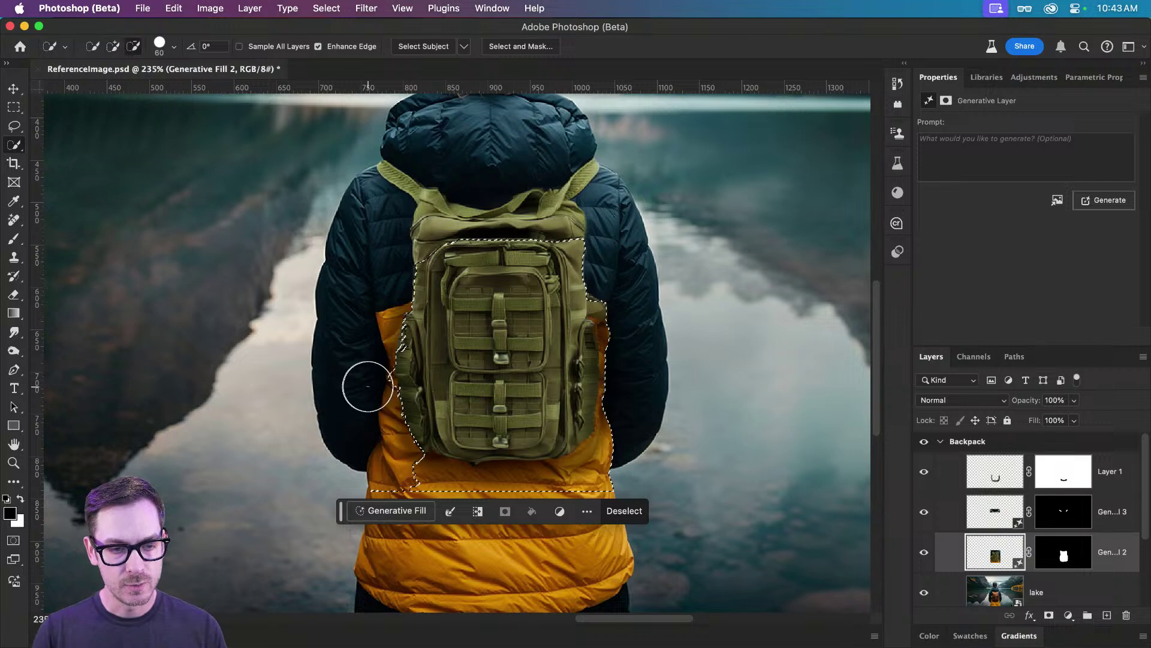
mouse_move(630, 406)
left_mouse_down()
mouse_move(623, 308)
mouse_move(631, 395)
mouse_move(614, 459)
mouse_move(549, 488)
mouse_move(444, 483)
left_mouse_up()
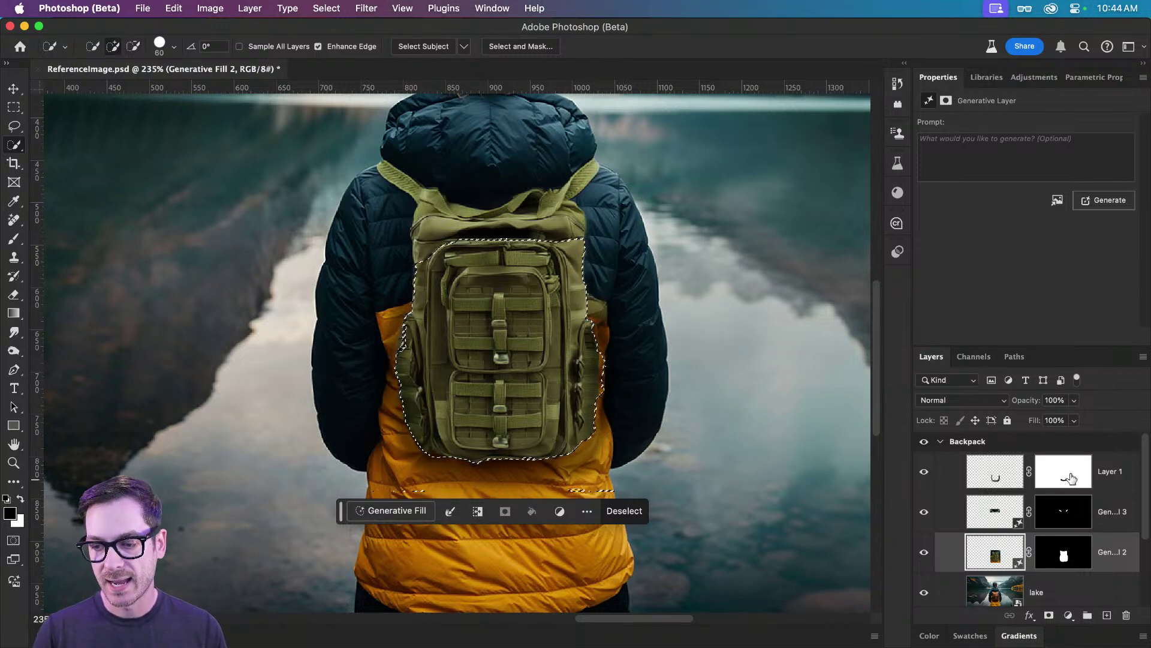
Step: Fill the backpack selection with black on the shadow layer's mask to hide the shadow over the backpack, and deselect
left_click(1021, 478)
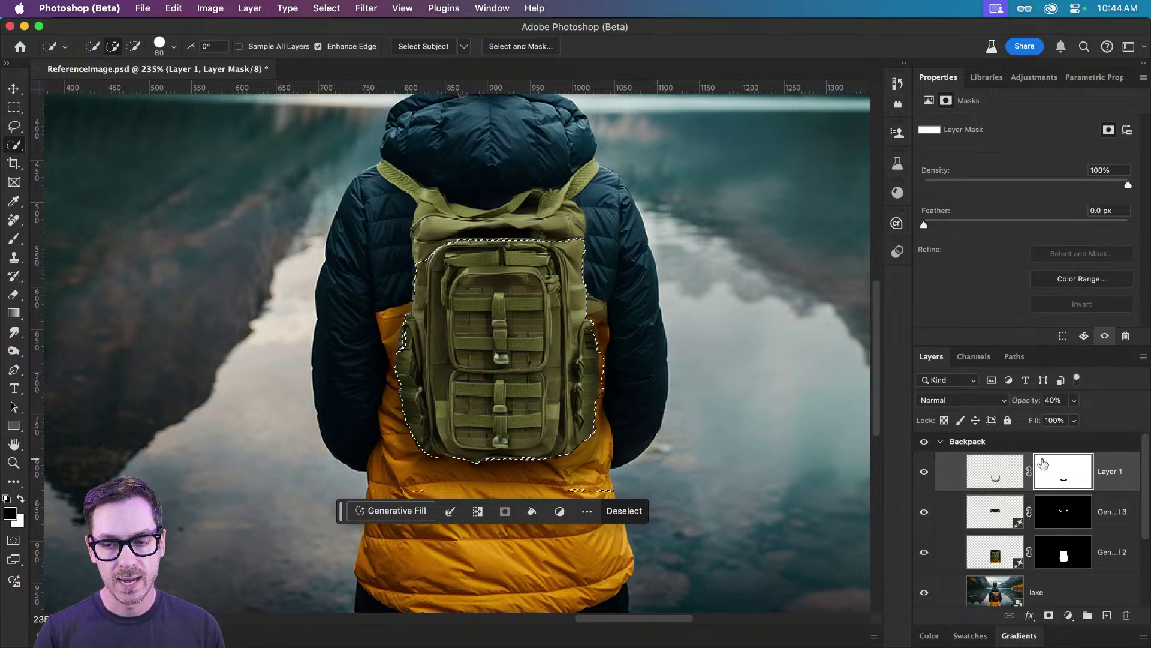
key("alt+BackSpace")
key("super+d")
scroll(513, 387, "up", 5)
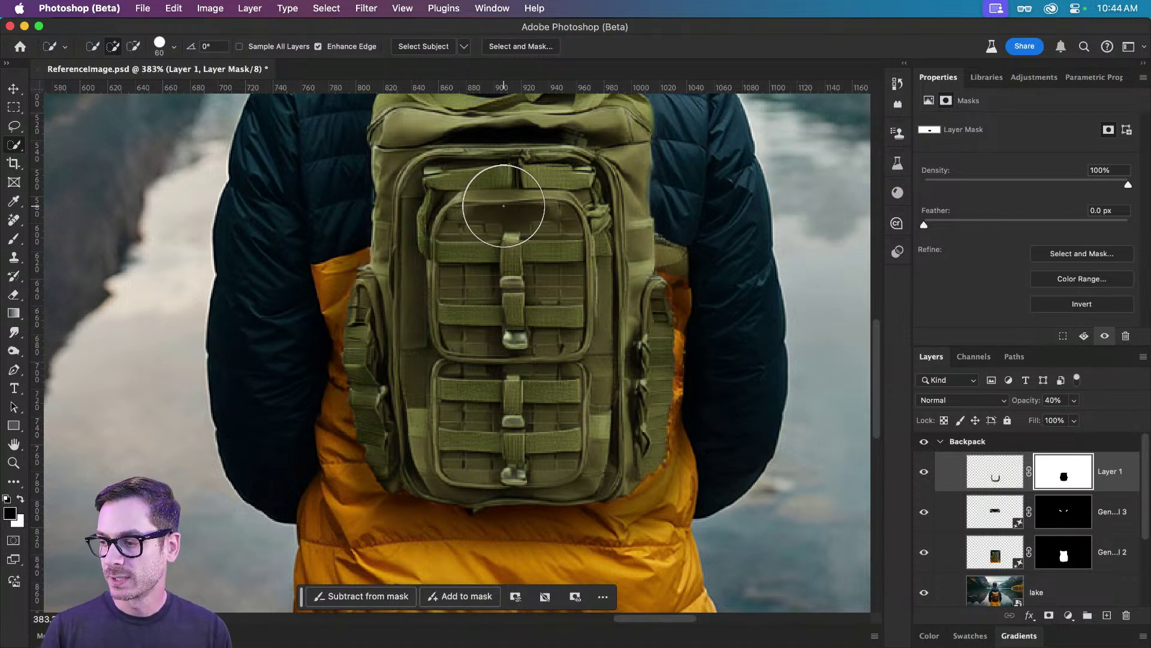
Step: Merge the shadow layer, both generative backpack layers and the lake photo in the Backpack artboard into one layer
key("v")
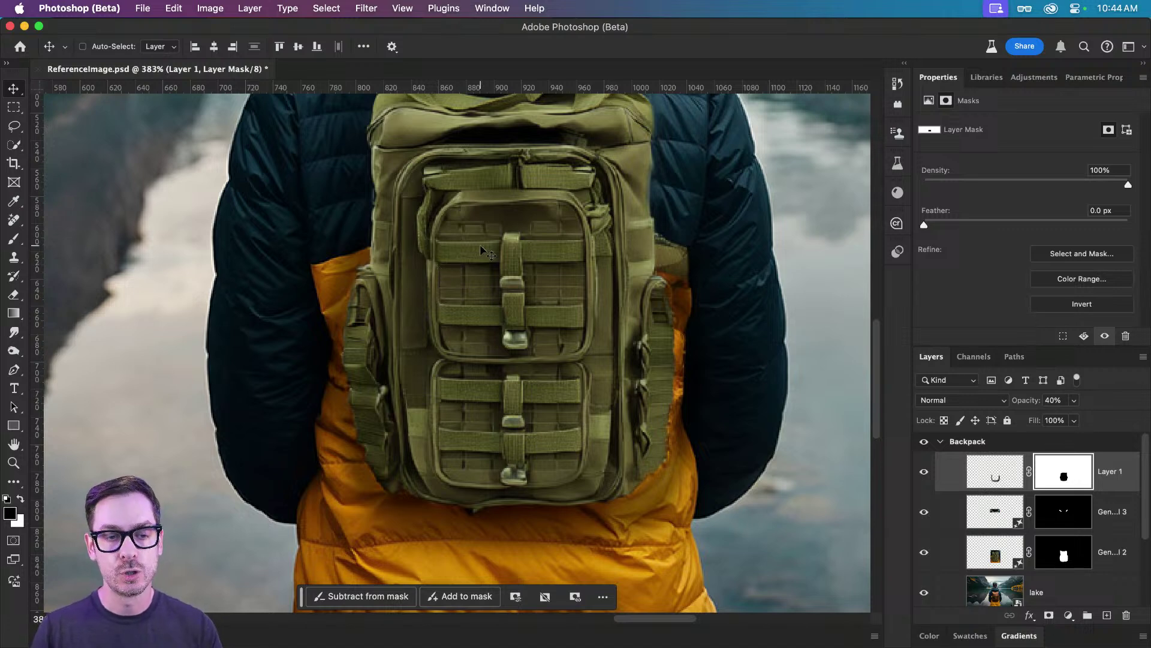
left_click_drag(492, 256, 660, 263)
left_click_drag(404, 280, 469, 275)
left_click_drag(530, 244, 602, 251)
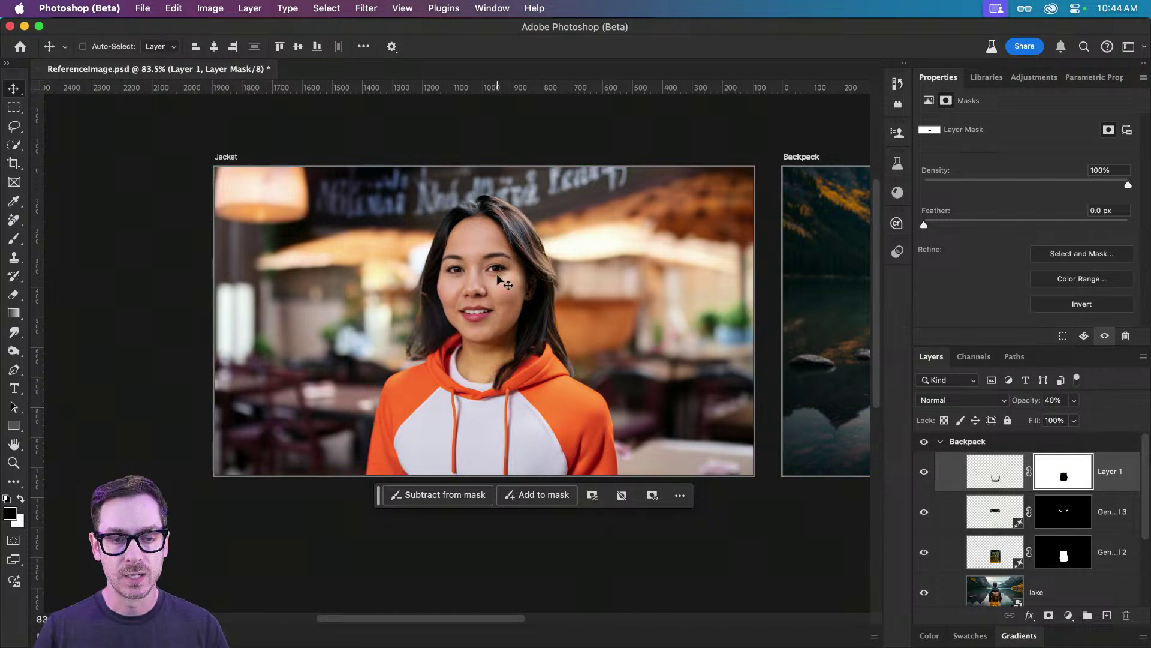
left_click_drag(701, 265, 112, 251)
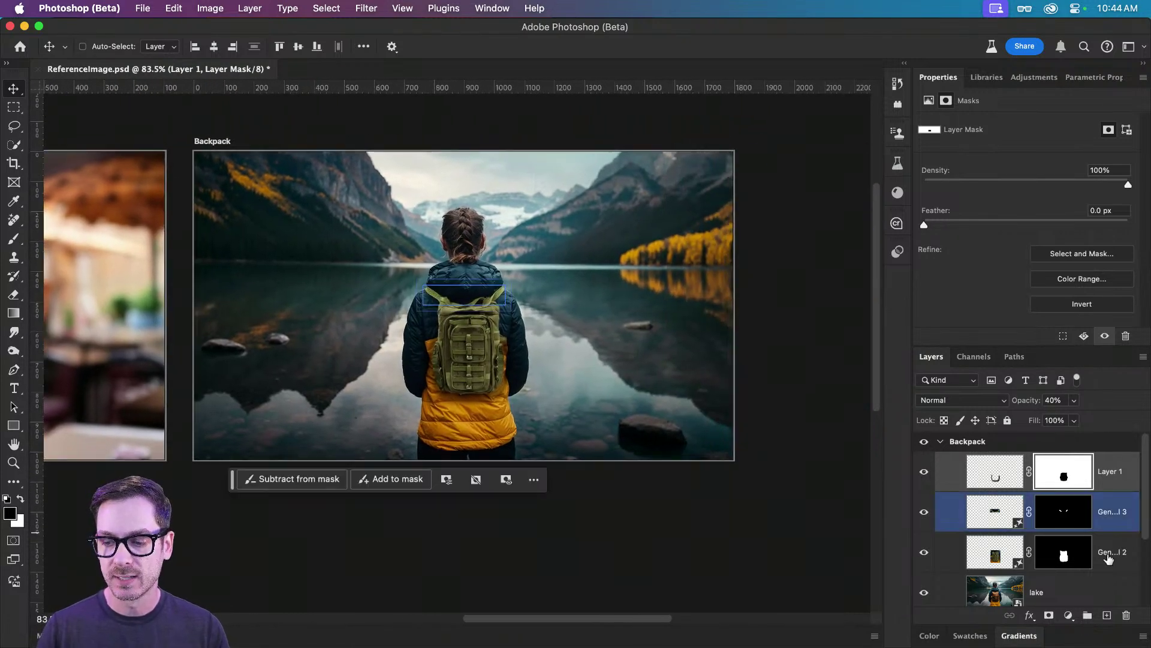
left_click(1099, 584)
left_click(1099, 472, "shift")
key("super+e")
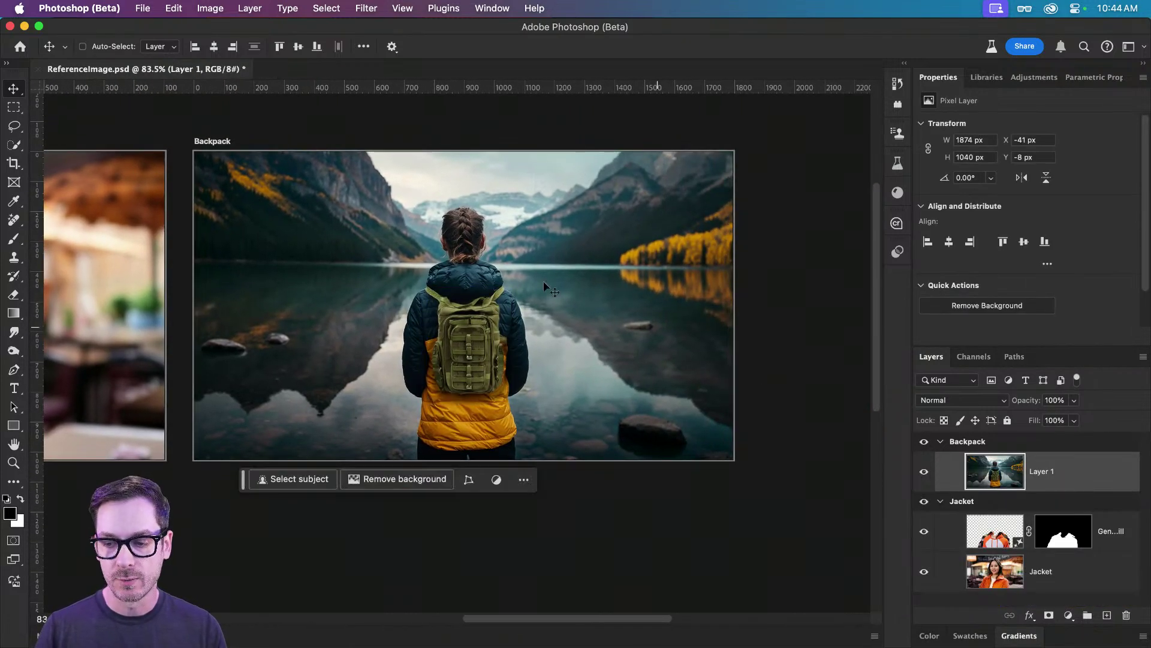
Step: Remove the background of the merged hiker layer and generate a new one from the prompt "A park on a hike"
left_click_drag(440, 252, 570, 290)
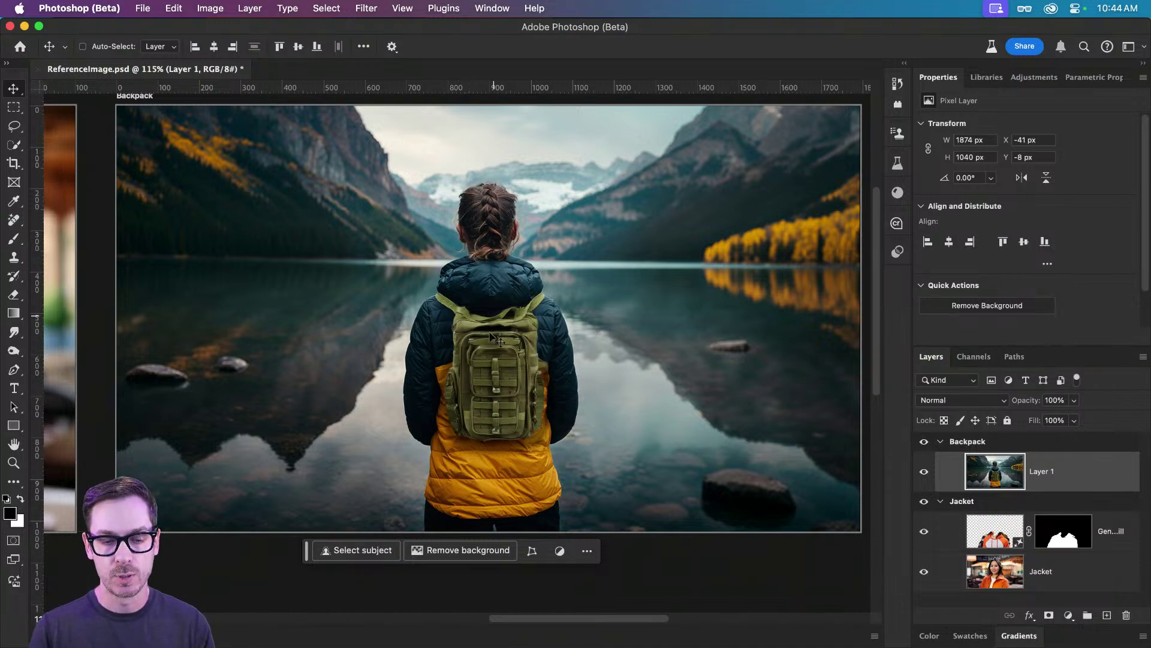
left_click(449, 551)
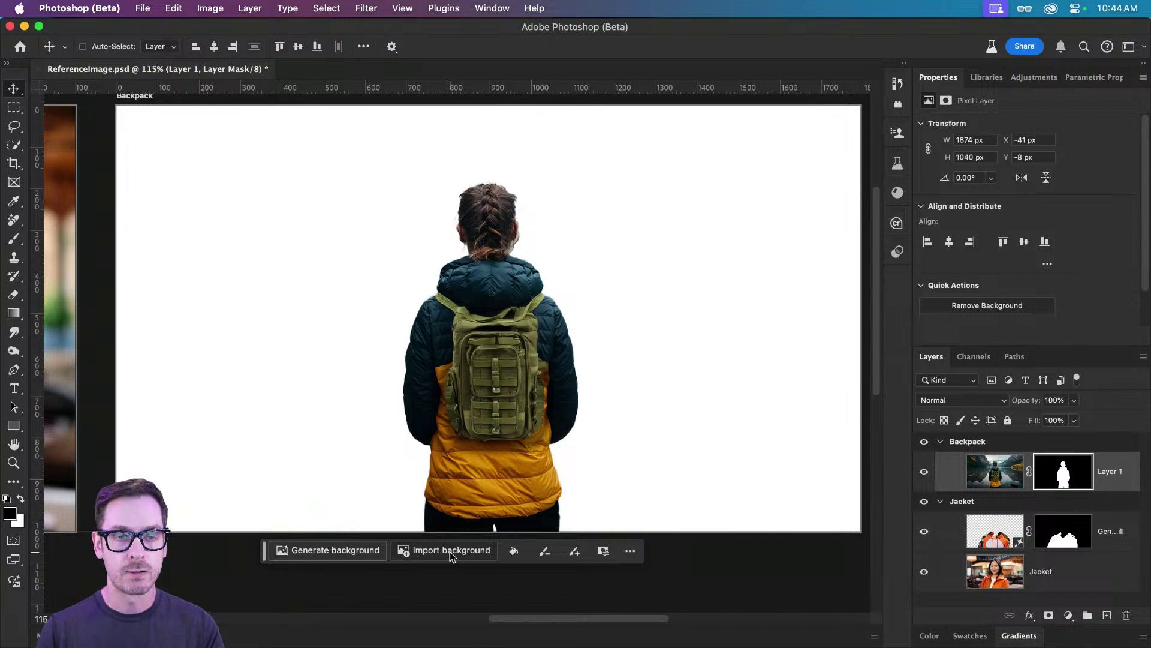
left_click(347, 548)
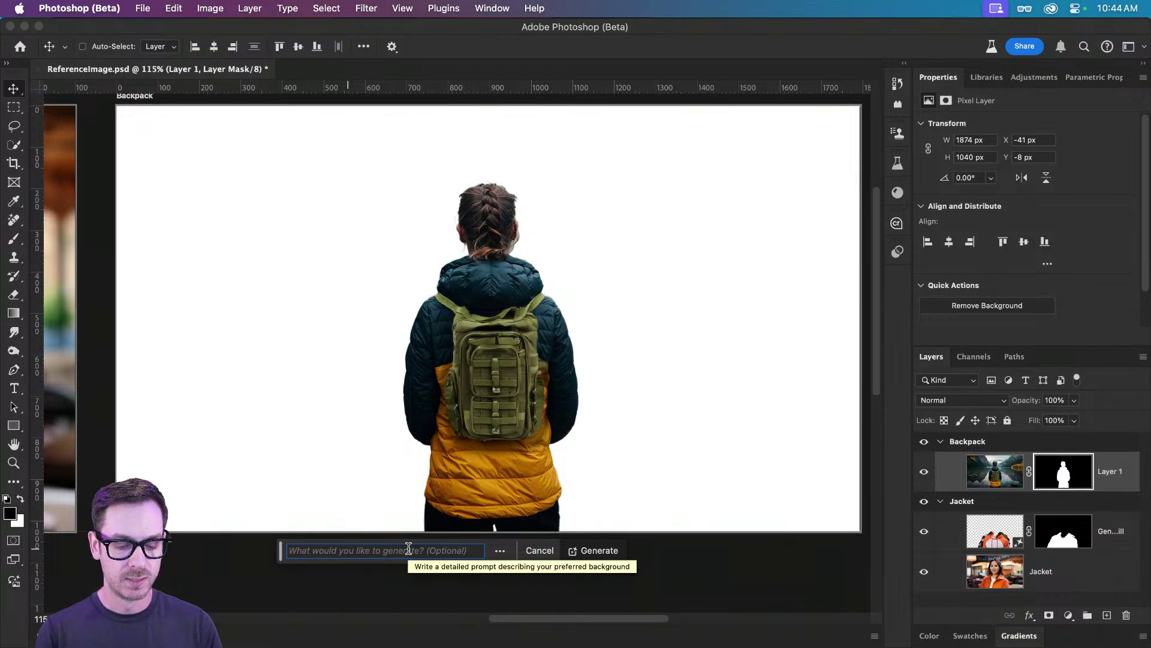
type("A park on a")
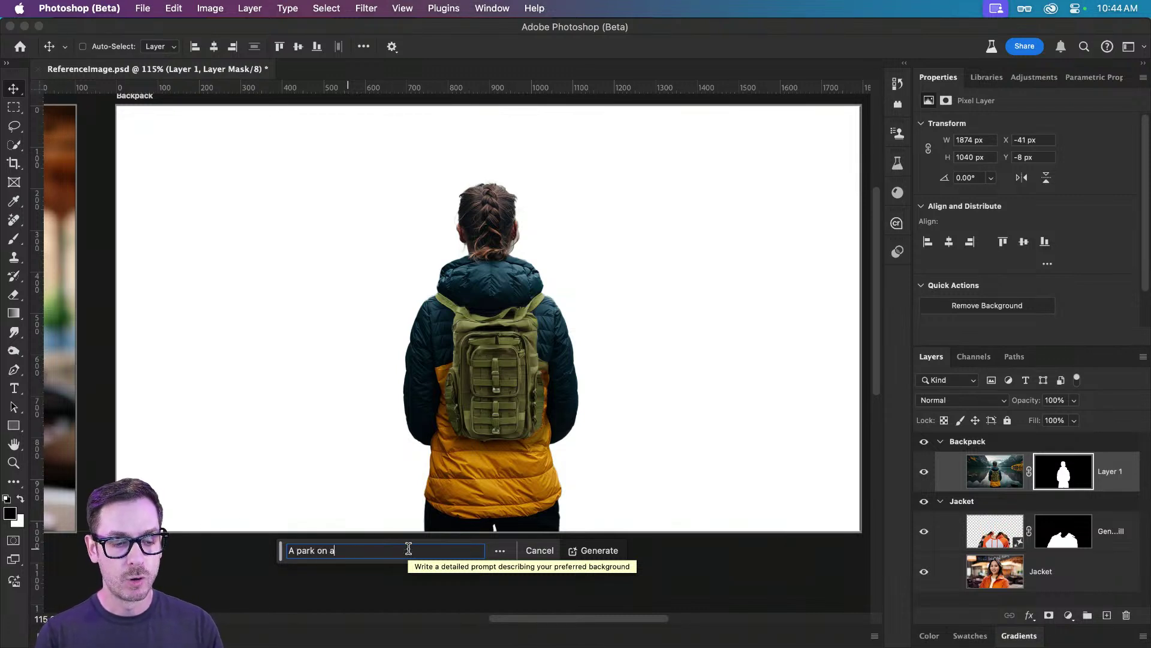
type(" hike")
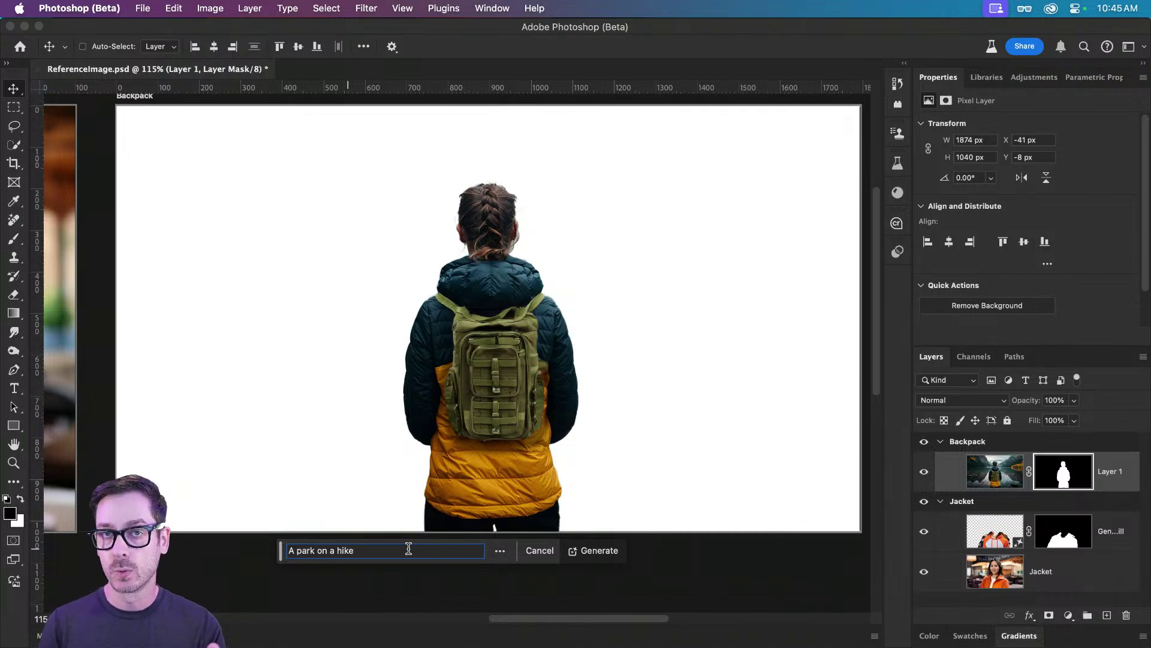
key("Return")
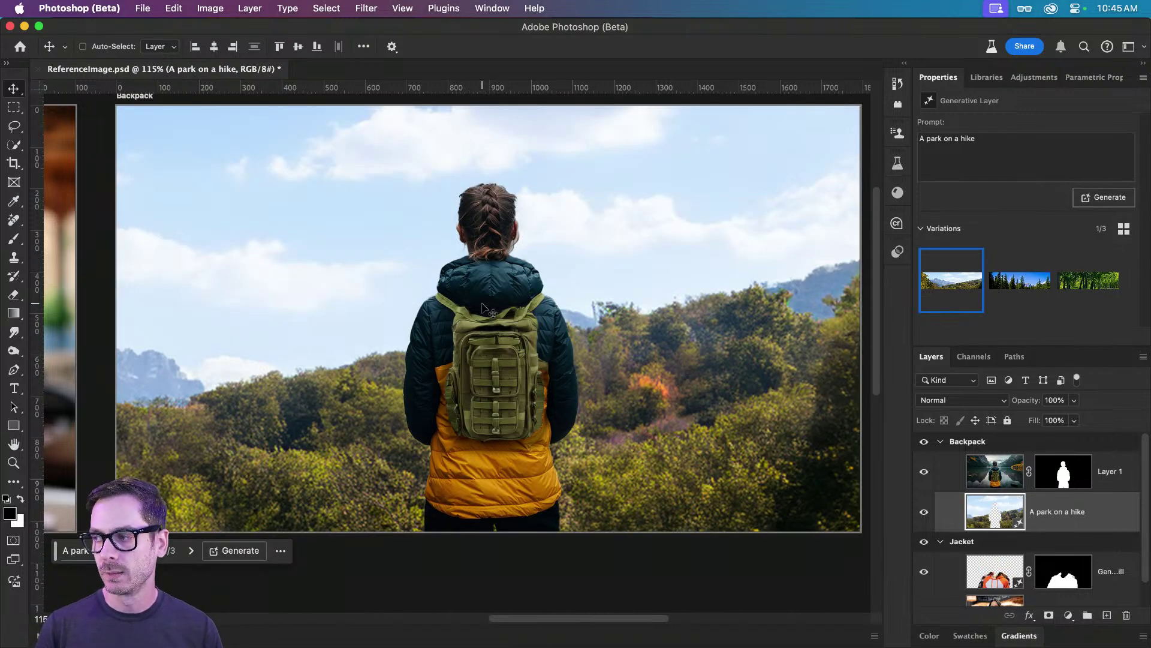
Step: Compare the background variations, delete the one with pines and deep blue sky, and keep the cloudy hillside one active
left_click(1011, 287)
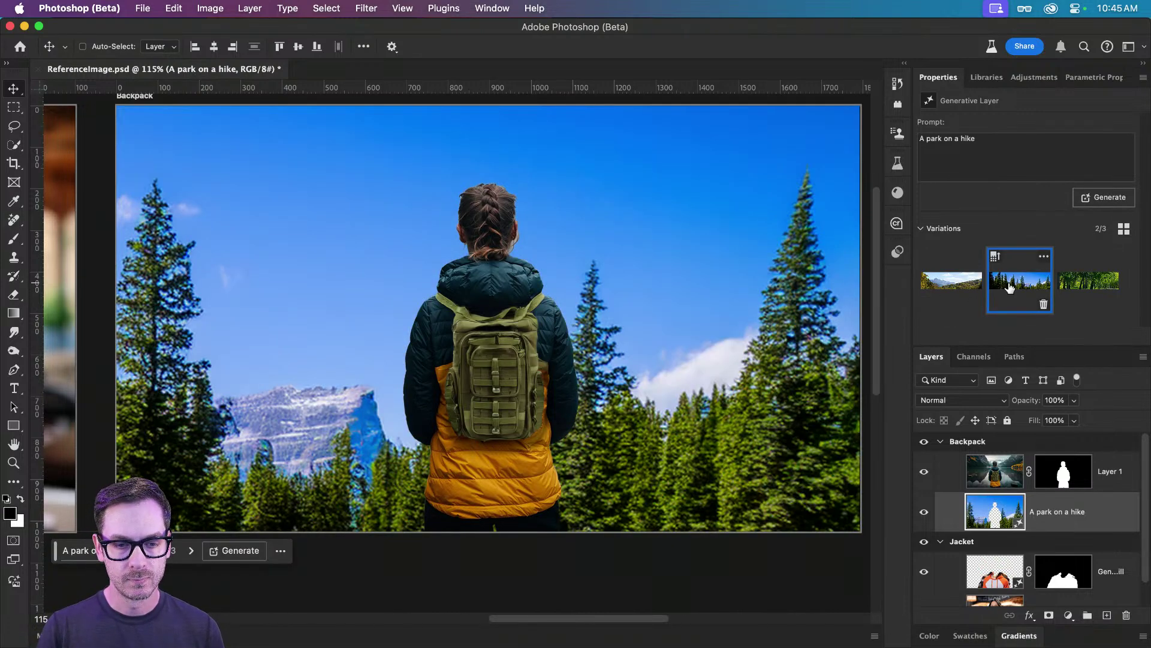
left_click(1088, 292)
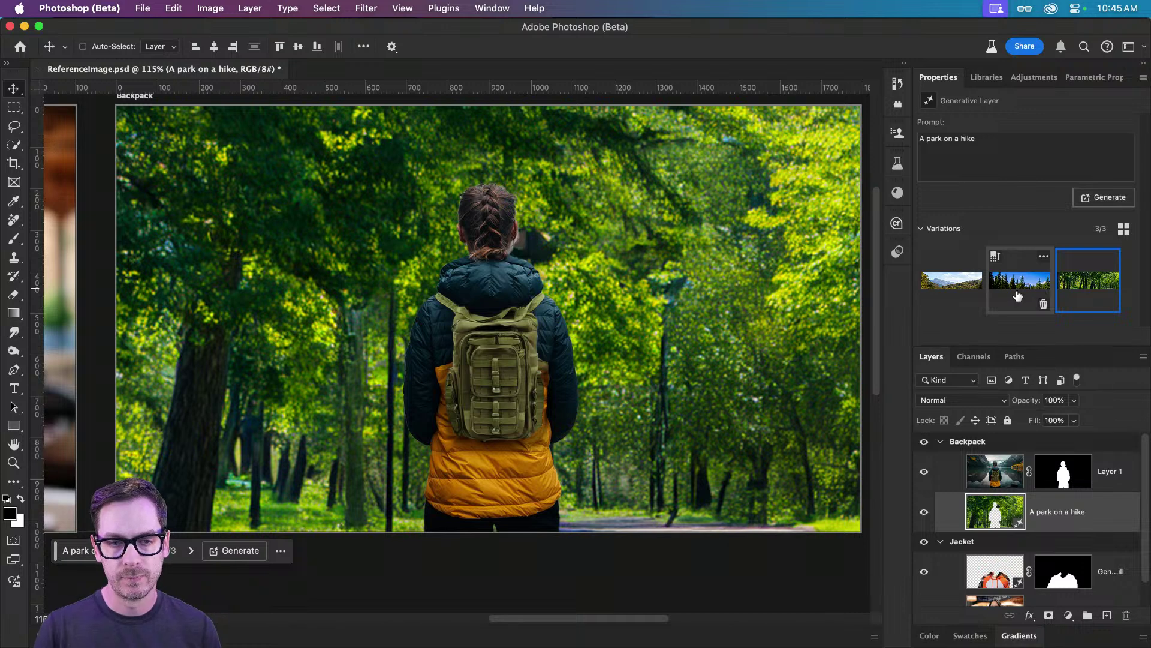
left_click(1017, 295)
left_click(935, 287)
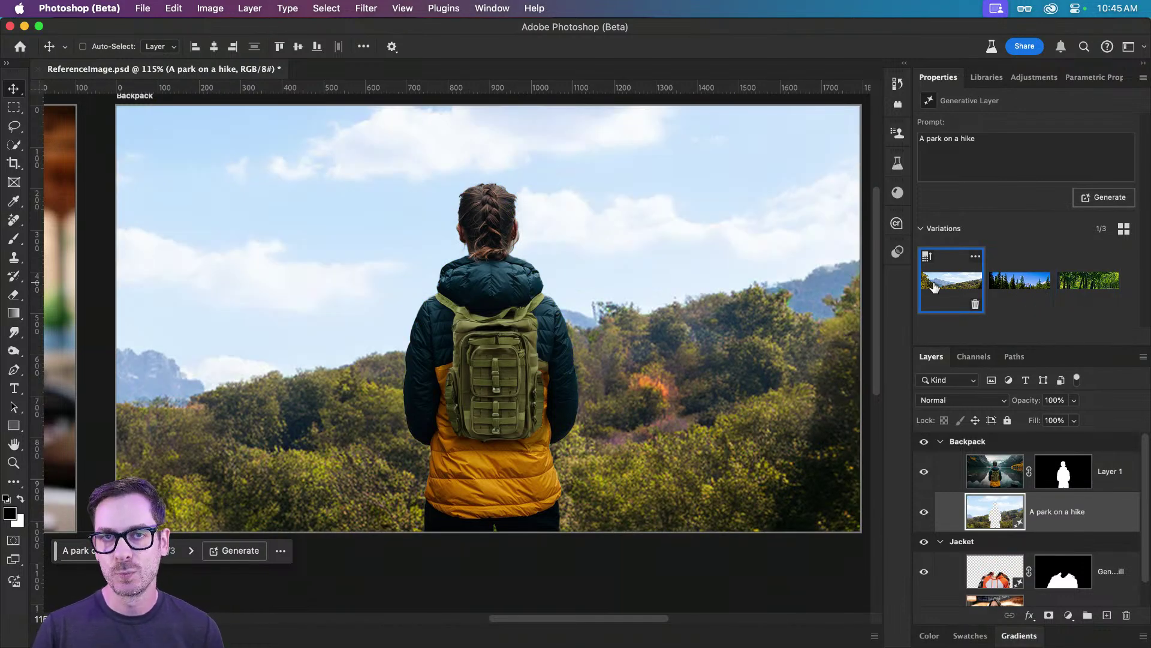
left_click(1042, 304)
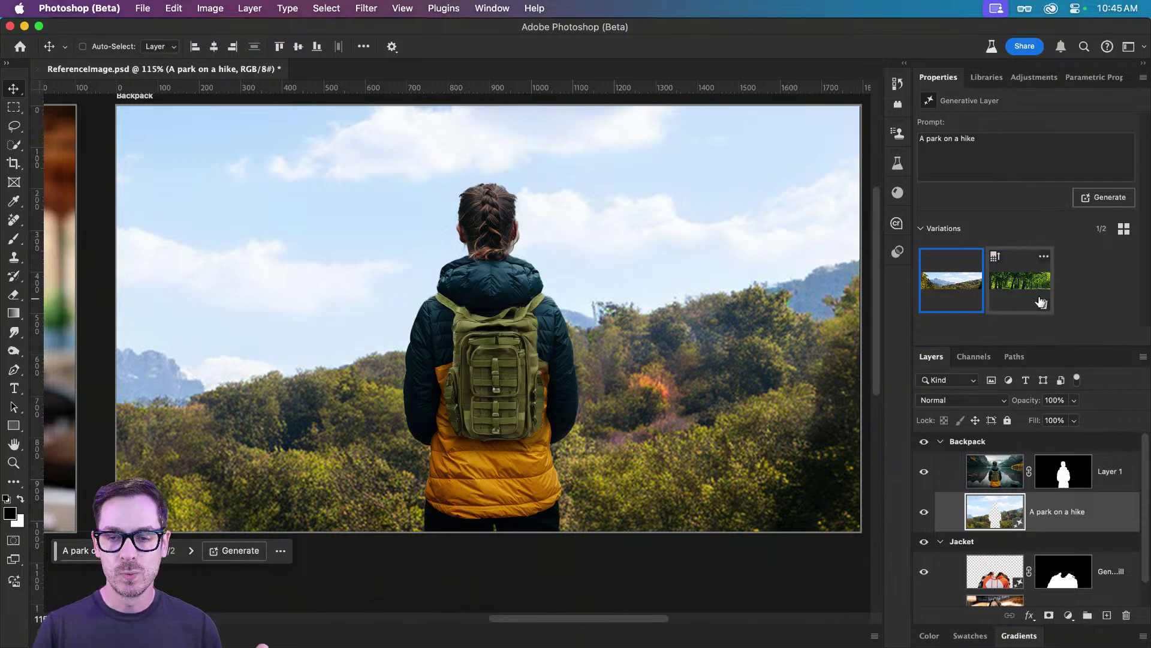
left_click(1013, 286)
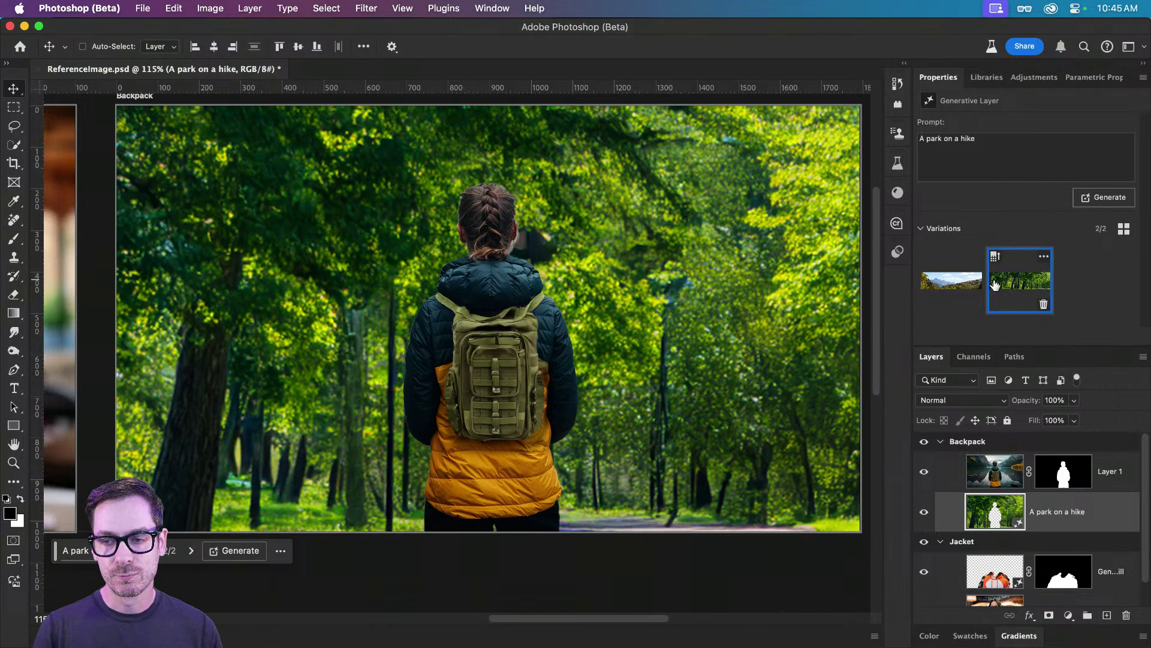
left_click(948, 286)
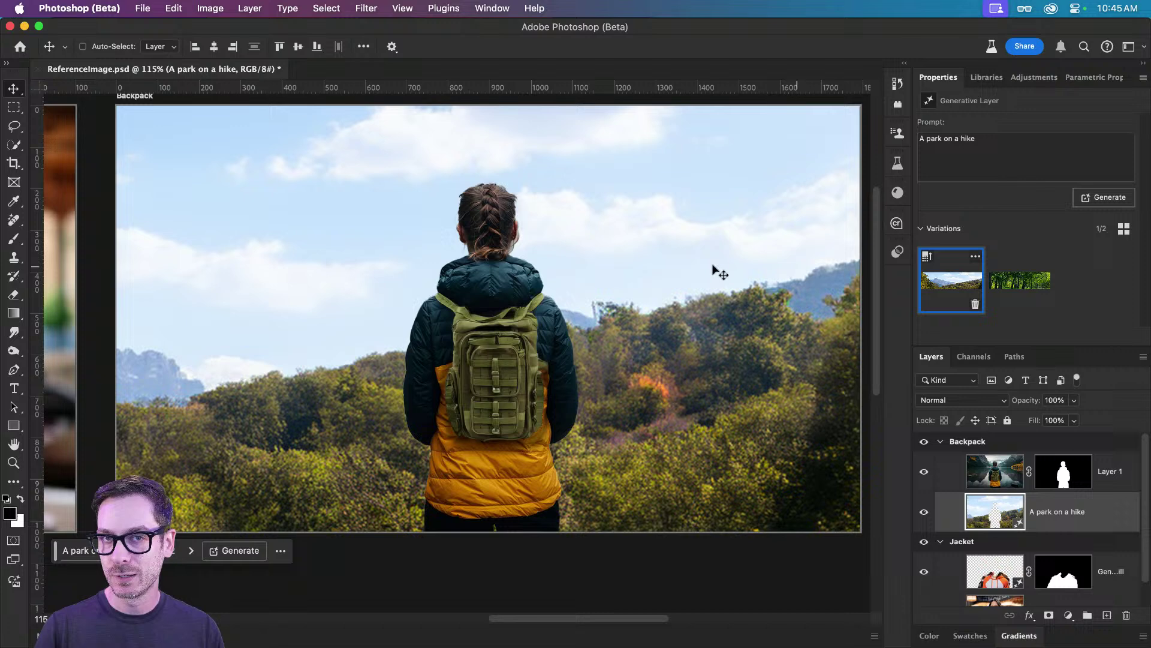
Step: Hide the generated park background and set up Generate Image with the prompt "A park on a hike" and the Photo content type
left_click(924, 513)
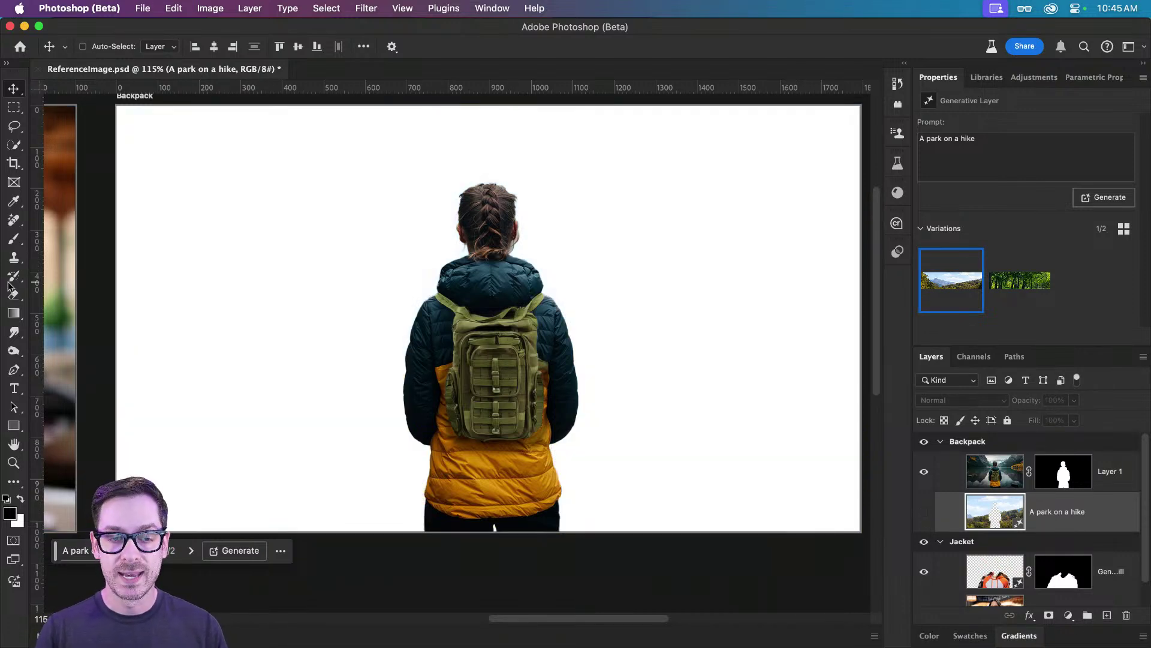
left_click(13, 583)
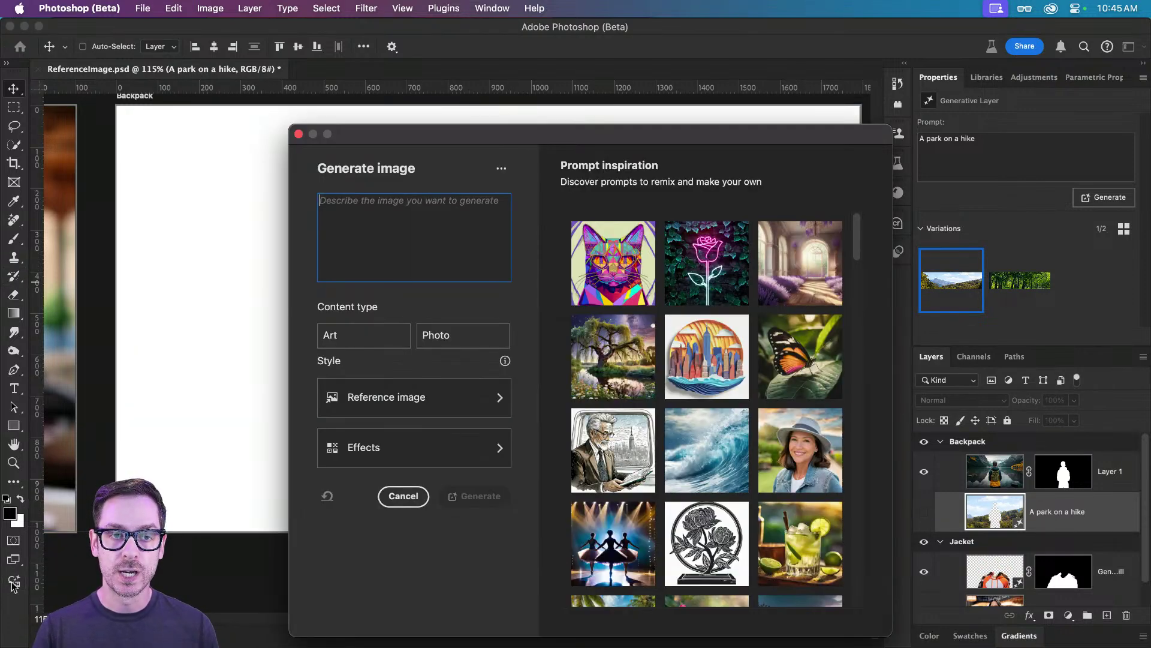
left_click_drag(459, 130, 409, 78)
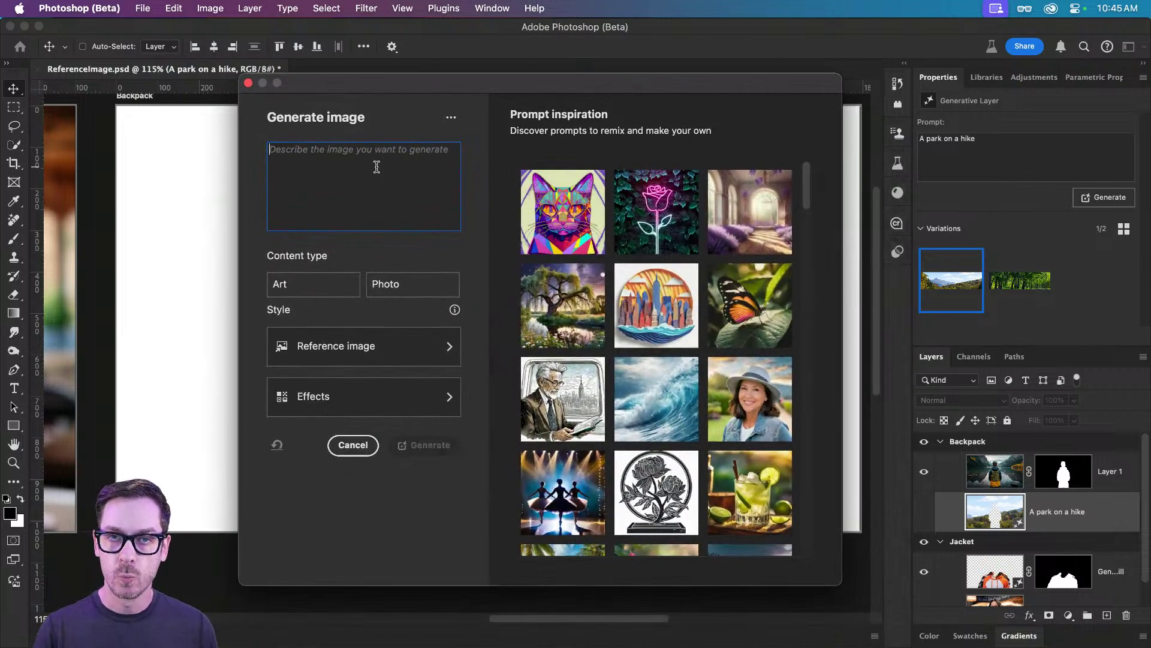
type("A park on a hike")
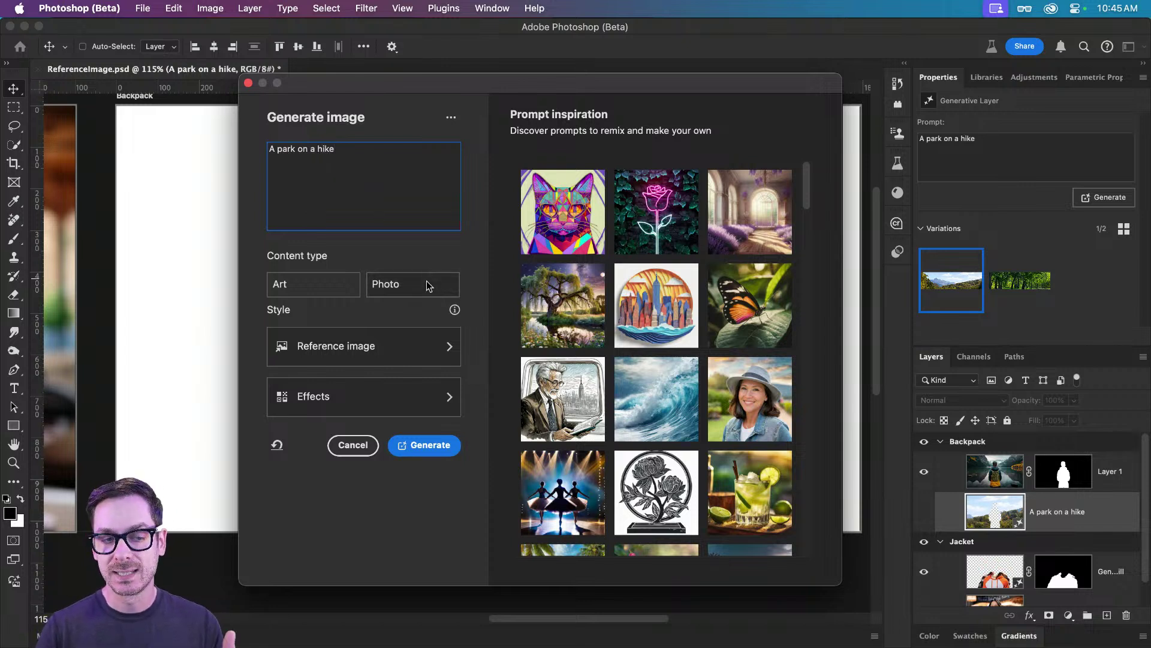
left_click(426, 283)
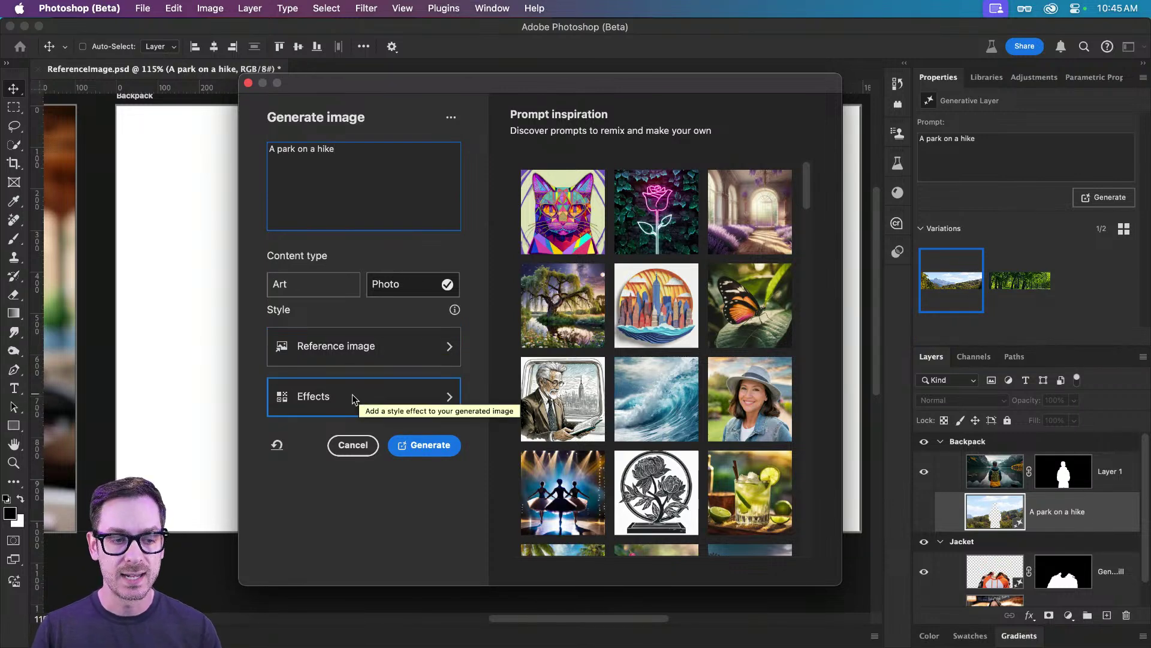
Step: Add the Hyper realistic effect from the Themes category and generate the park image
left_click(397, 399)
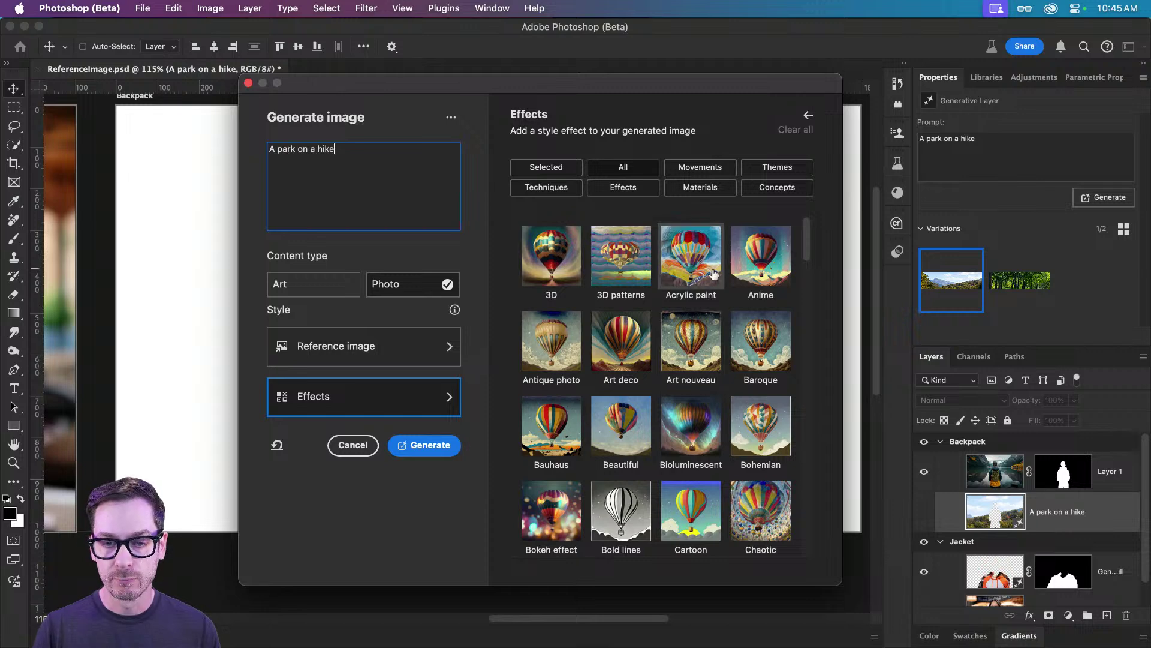
left_click(788, 173)
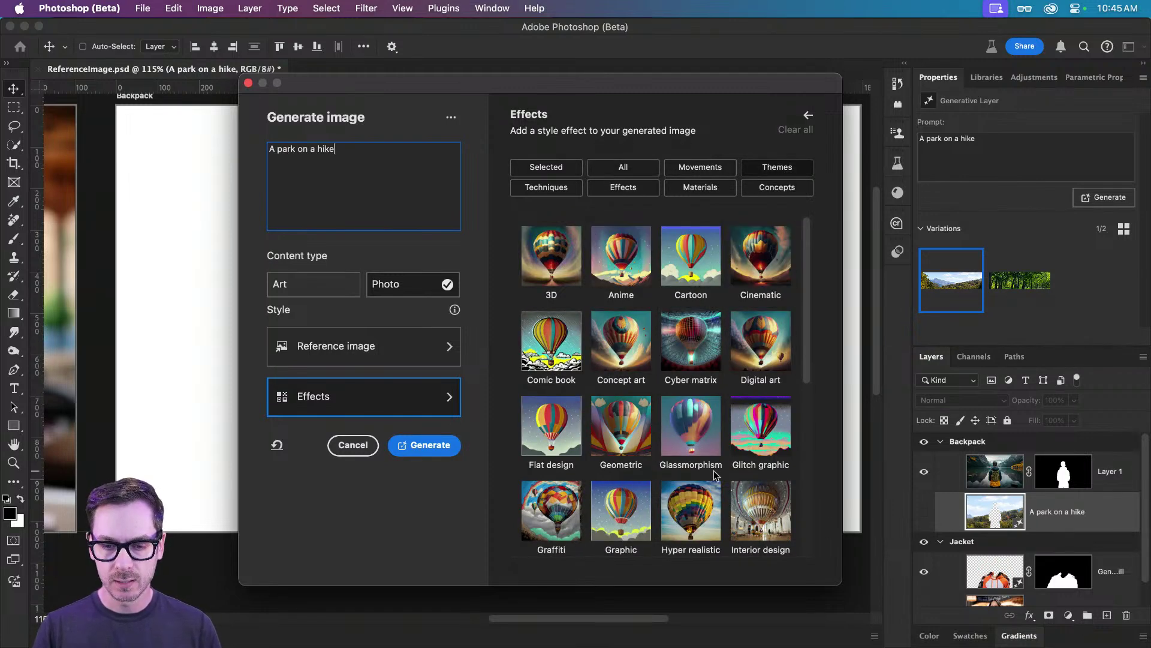
left_click(687, 514)
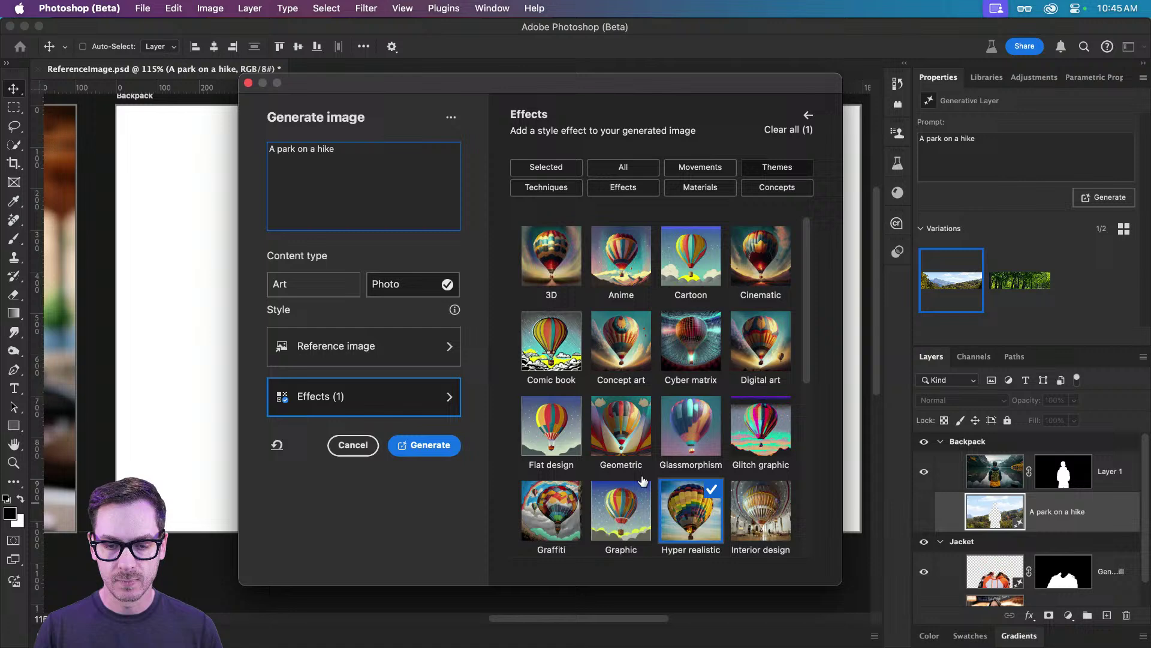
left_click(430, 445)
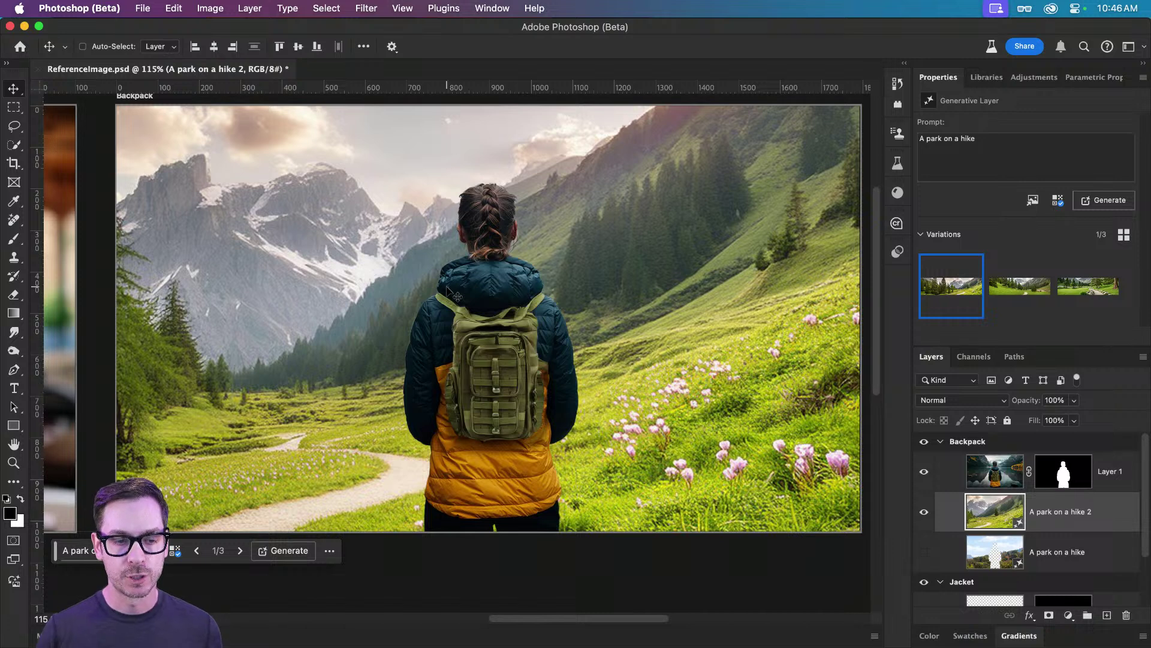
Step: Compare the generated park background variations and keep the first one, with snowy peaks and pink flowers, active
left_click(1019, 294)
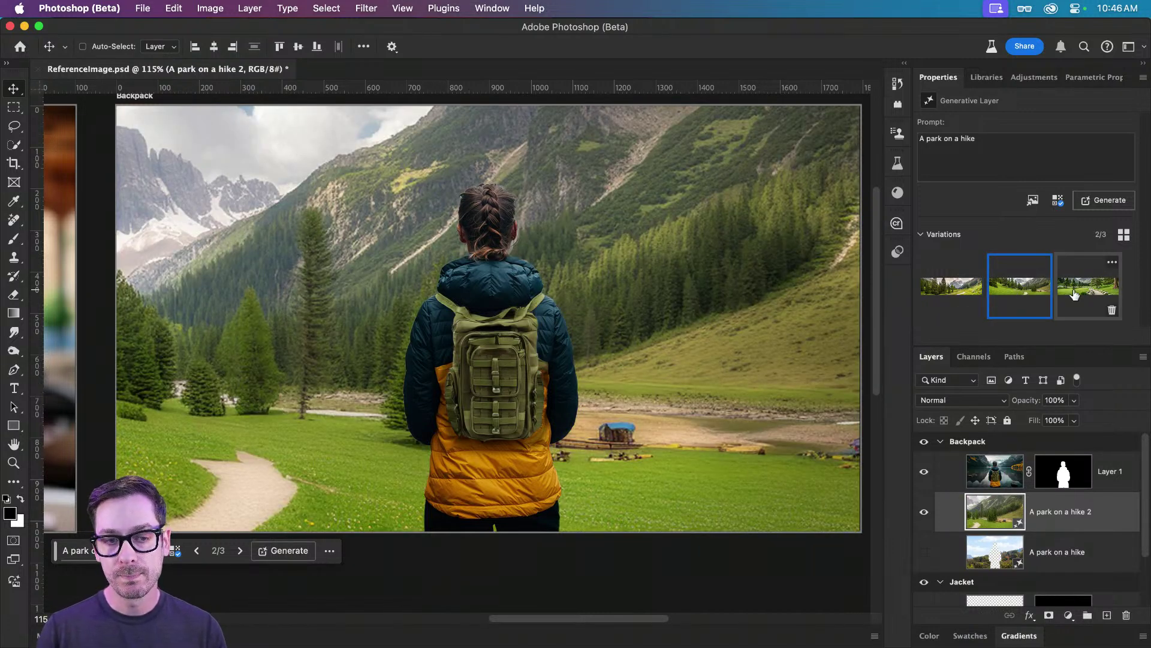
left_click(1073, 294)
left_click(1011, 292)
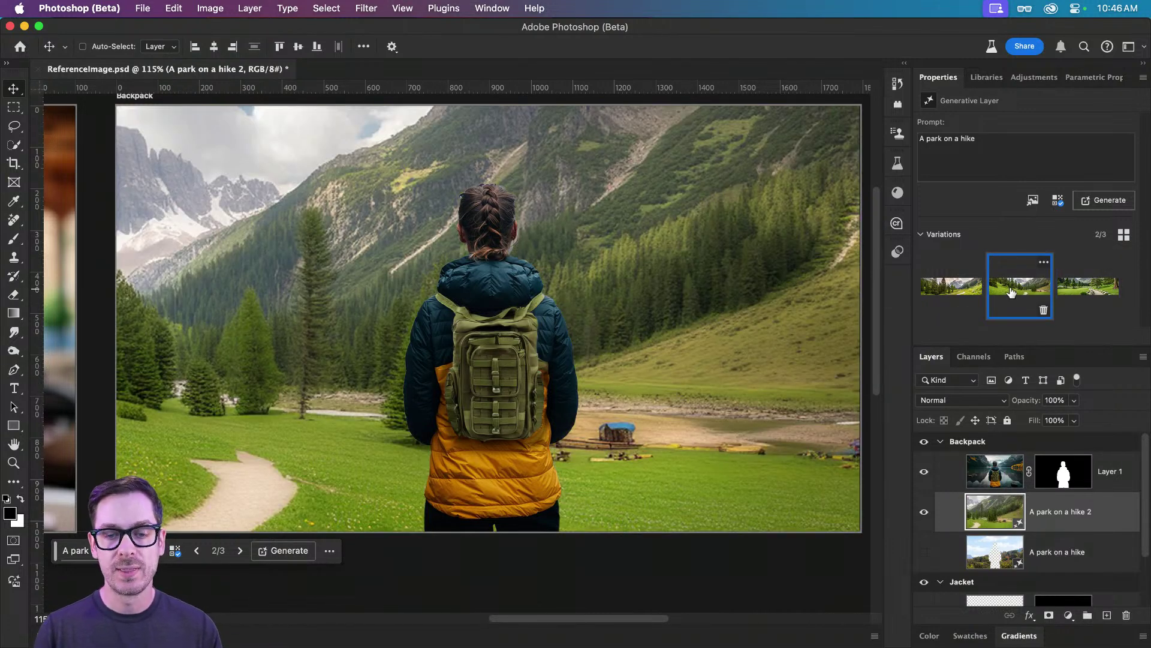
left_click(945, 286)
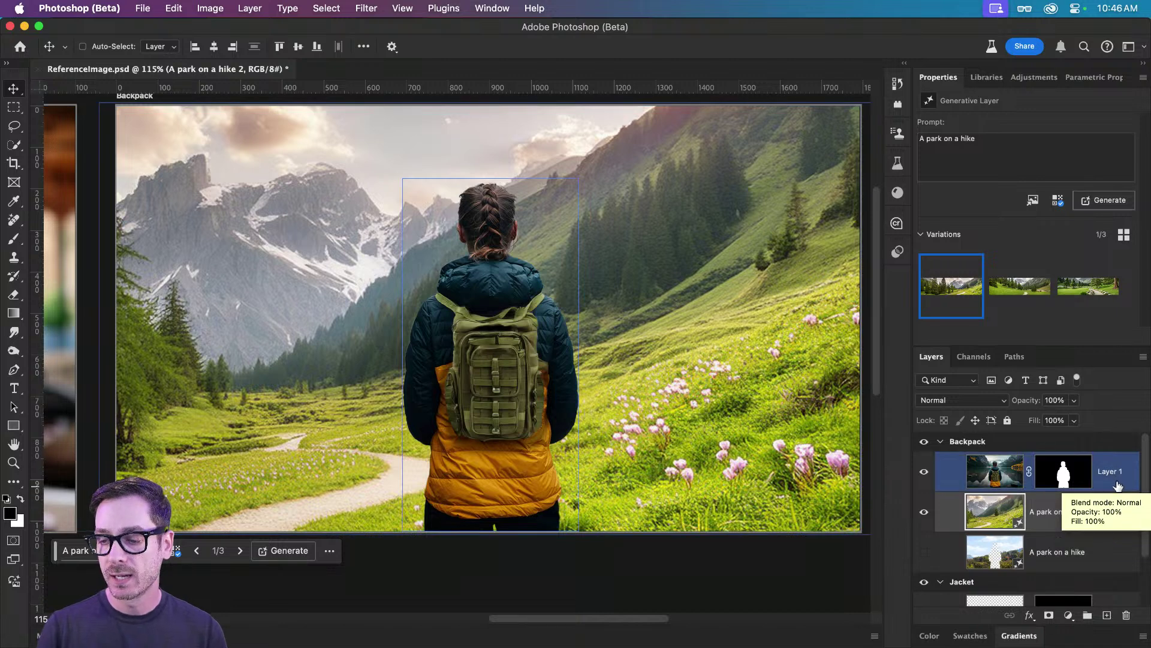
Step: Enable the Harmonization neural filter on the hiker layer, using "A park on a hike 2" as the reference image
left_click(1004, 471)
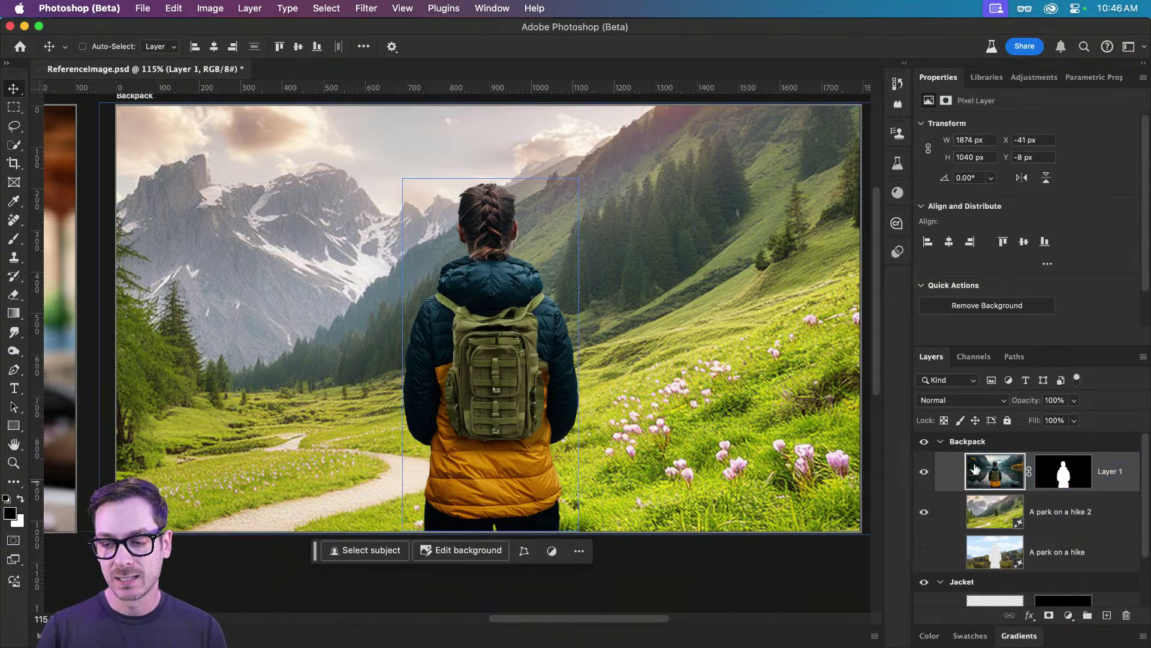
left_click(364, 8)
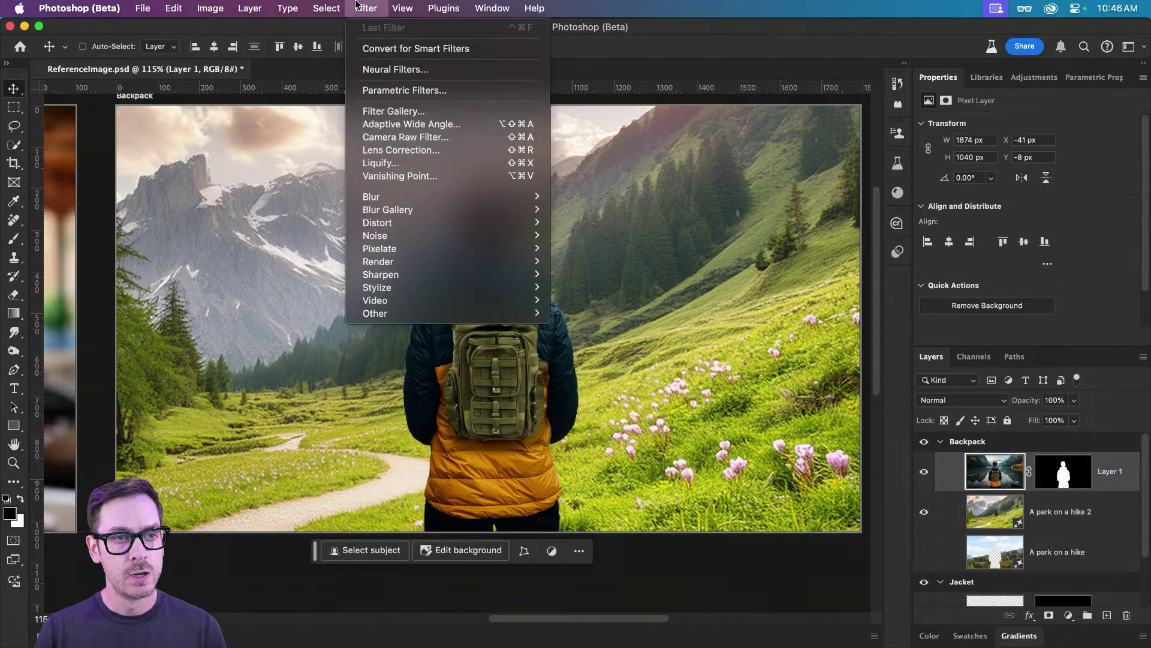
left_click(422, 72)
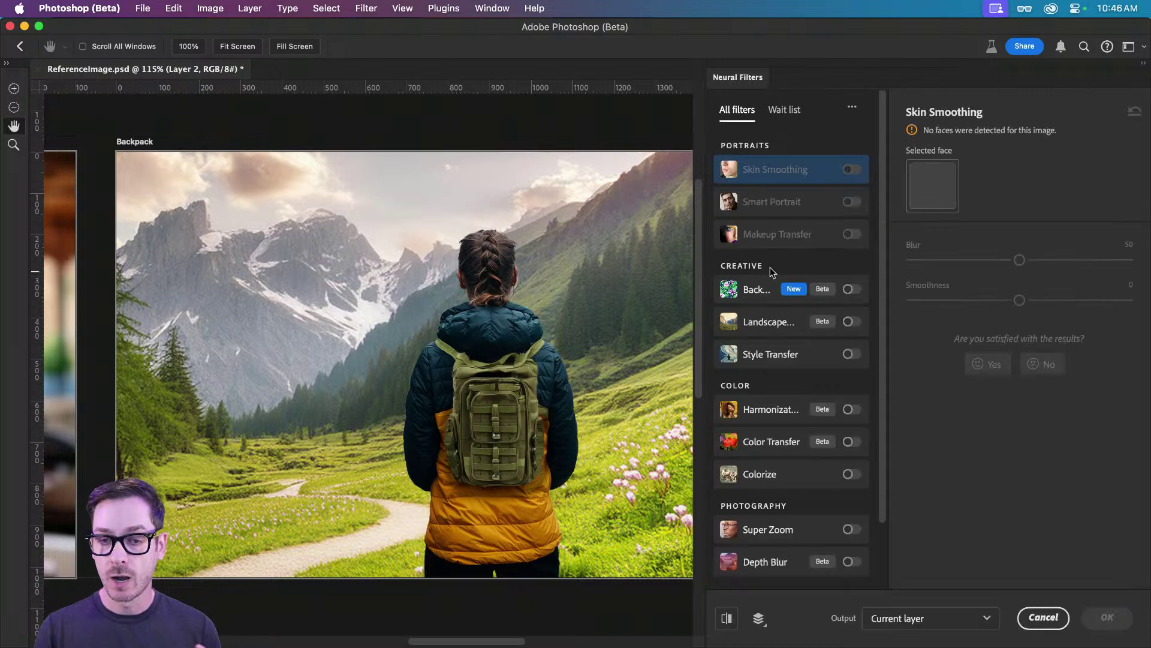
left_click(851, 409)
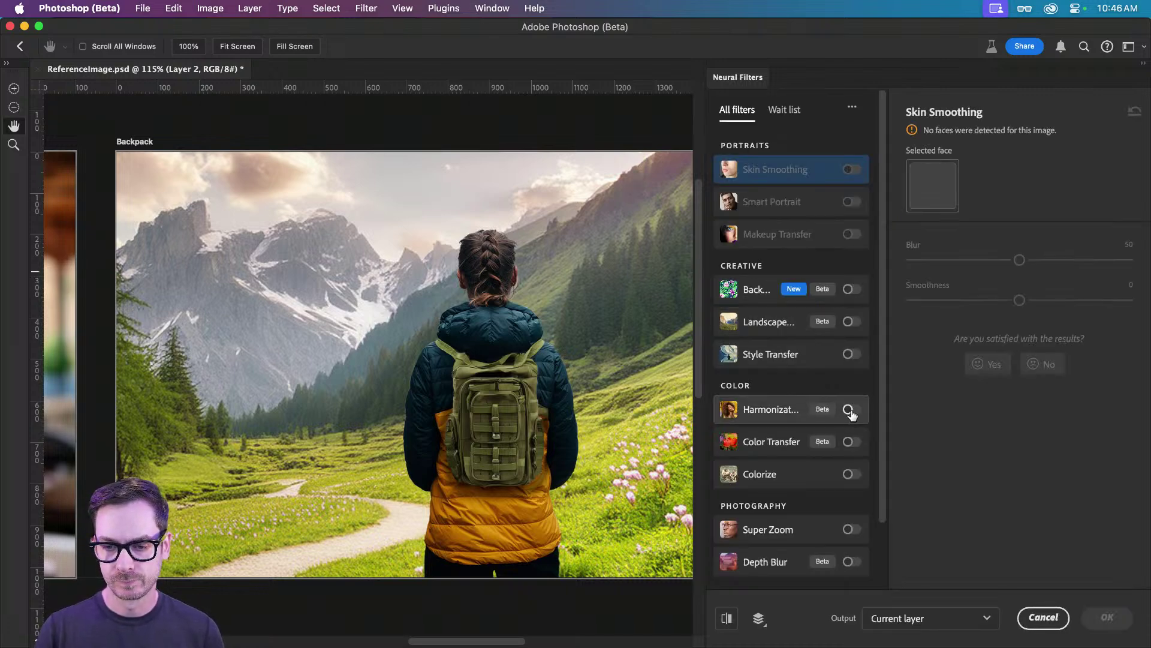
left_click(970, 243)
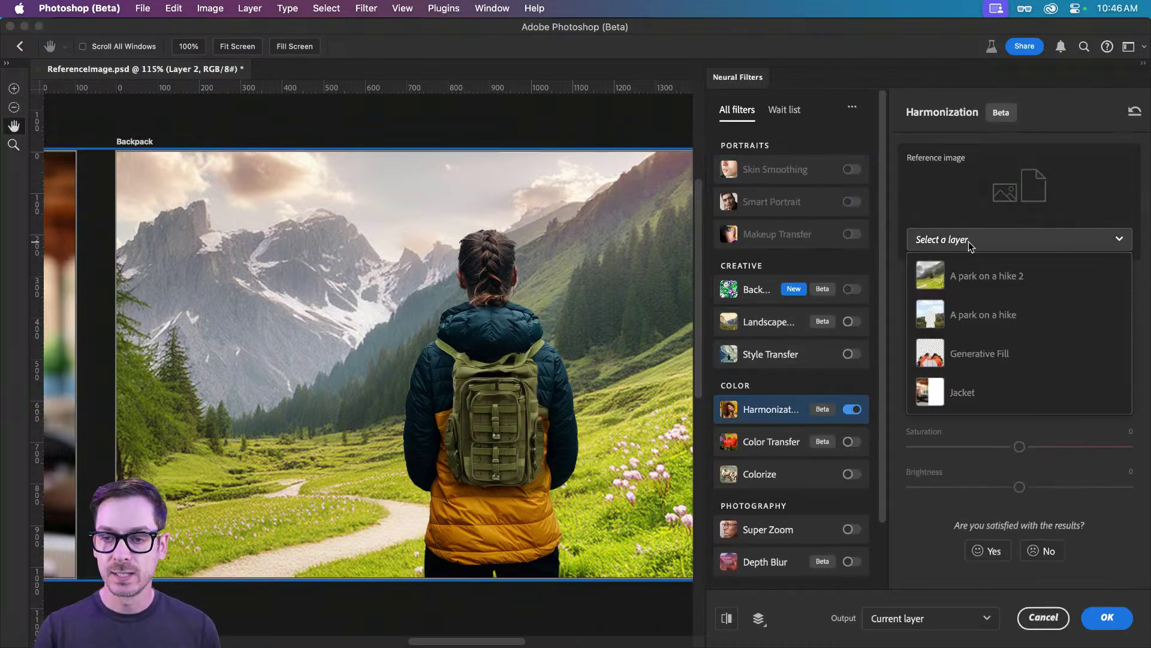
left_click(991, 281)
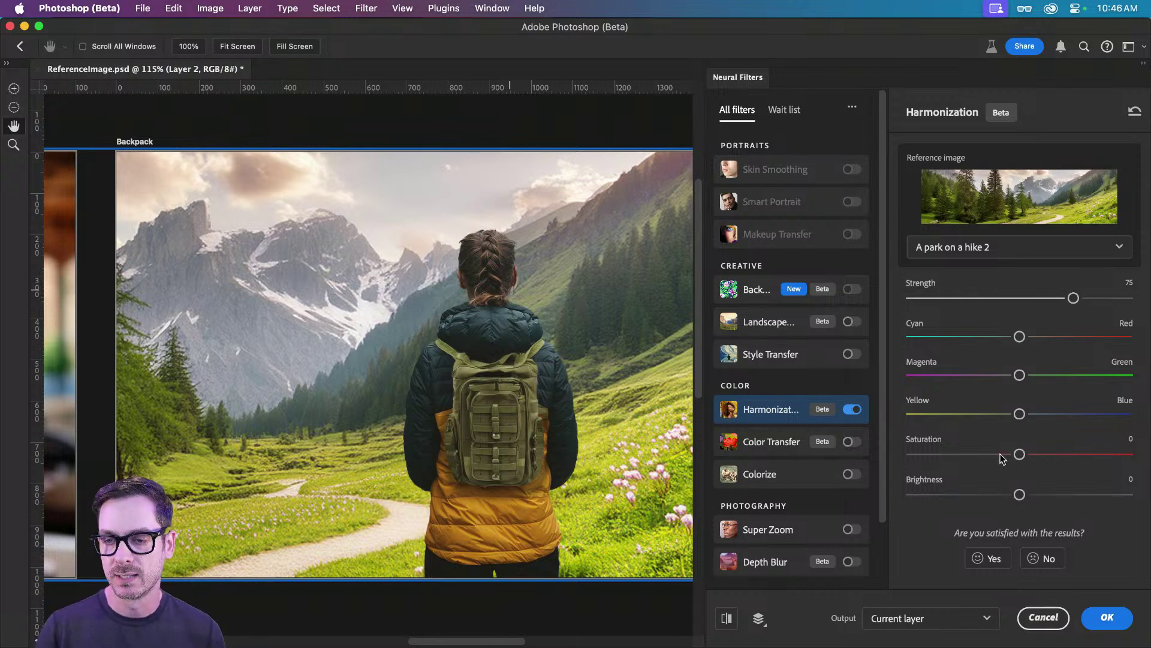
Step: Set the harmonization strength to 80 and saturation to +6, and apply the filter to the current layer
mouse_move(1076, 299)
left_mouse_down()
mouse_move(1099, 299)
mouse_move(1084, 299)
left_mouse_up()
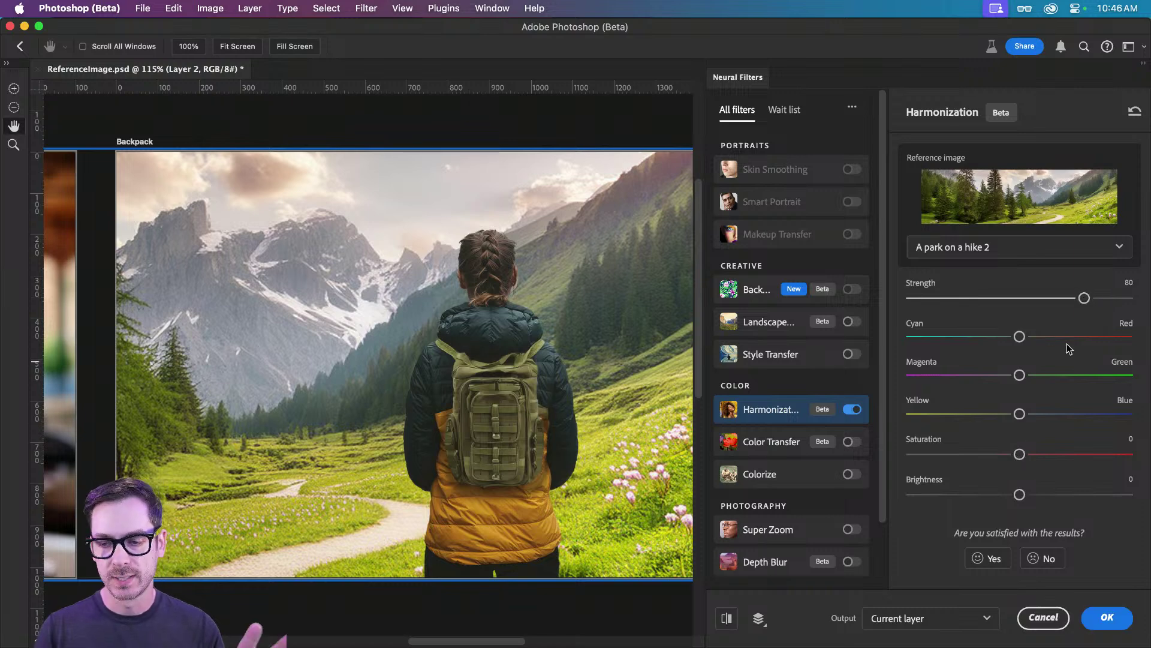
mouse_move(1020, 455)
left_mouse_down()
mouse_move(1050, 455)
mouse_move(1035, 456)
left_mouse_up()
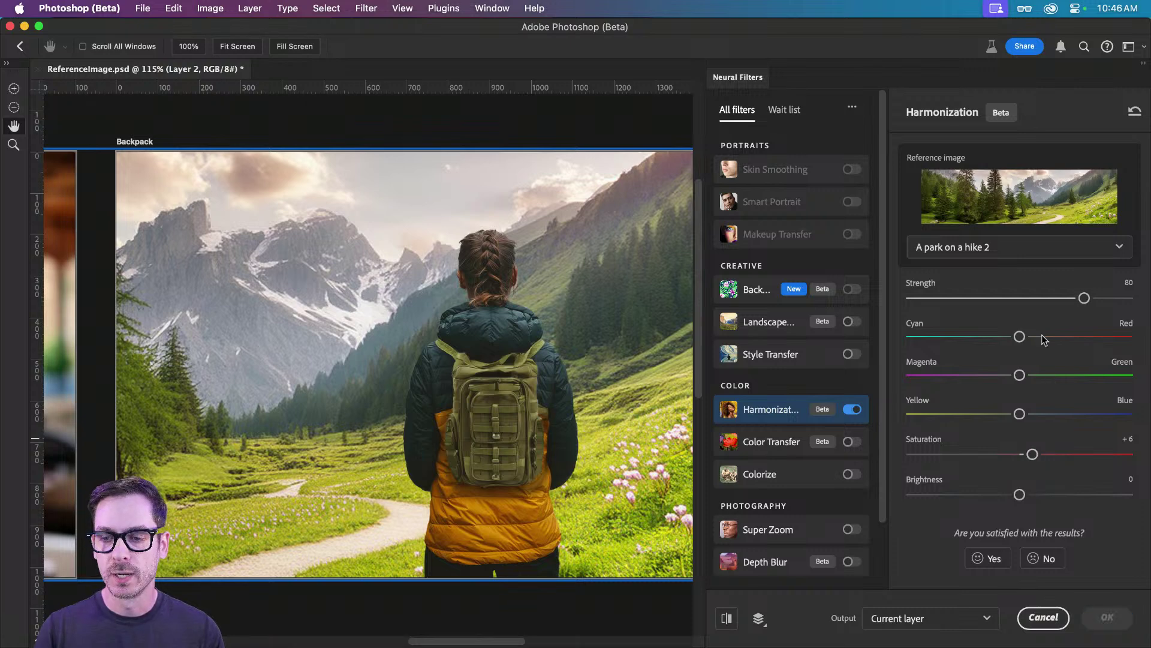
left_click(1107, 617)
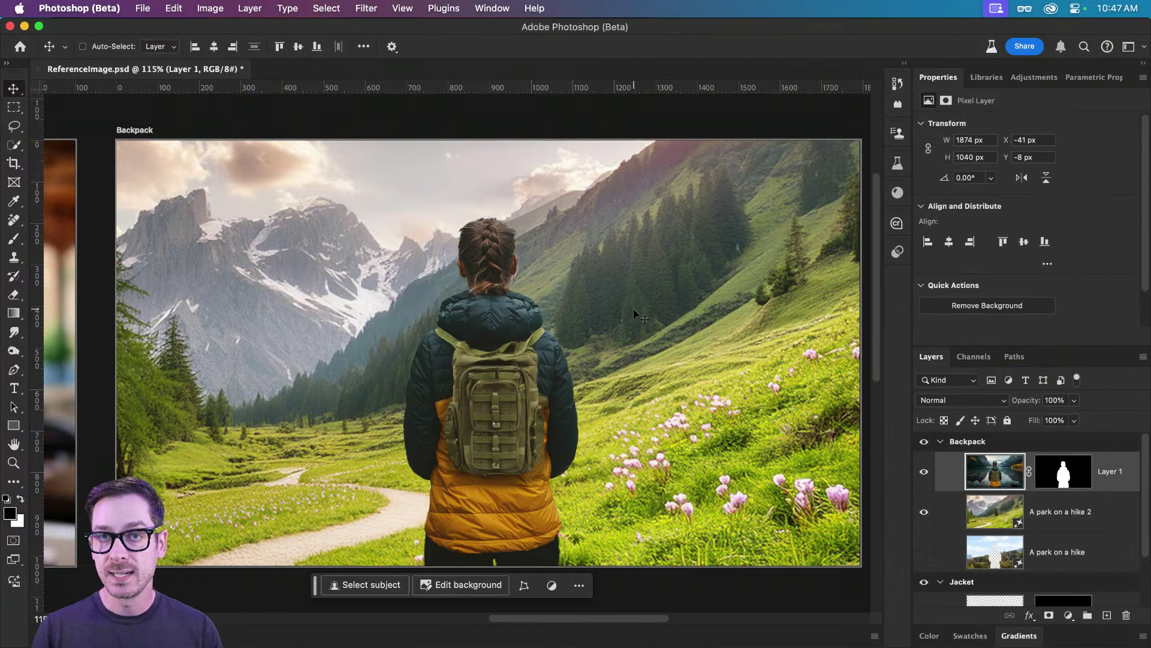
Step: Target the hiker's layer mask around the head and reduce the Brush tool's size to 10
scroll(586, 256, "up", 5)
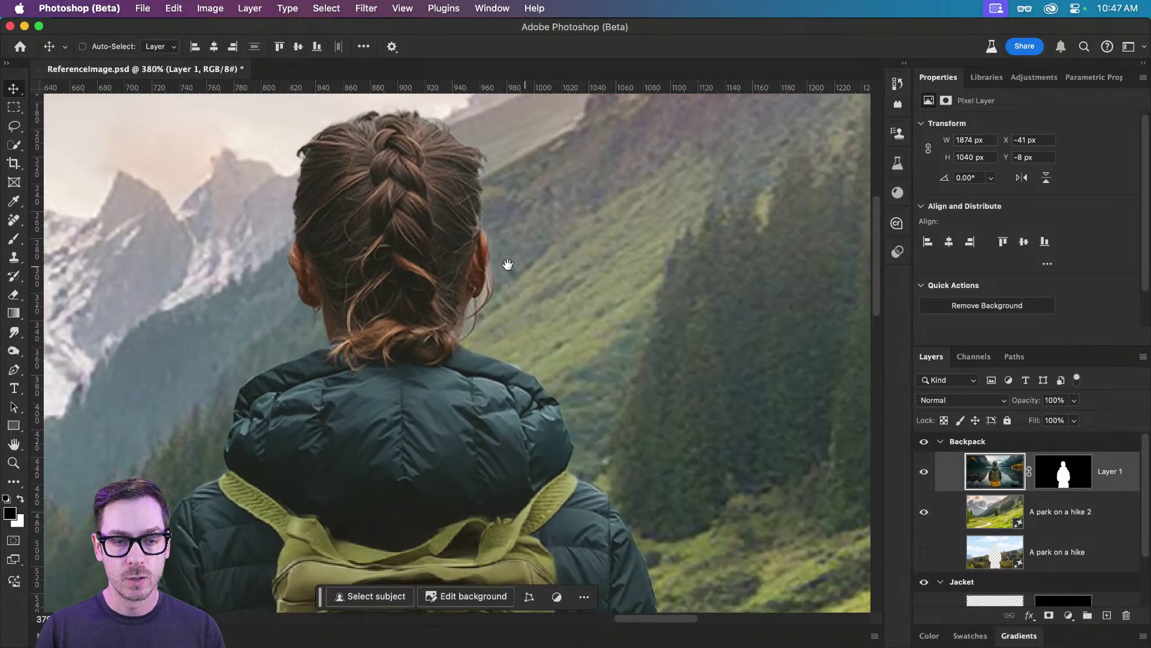
left_click_drag(1062, 472, 995, 441)
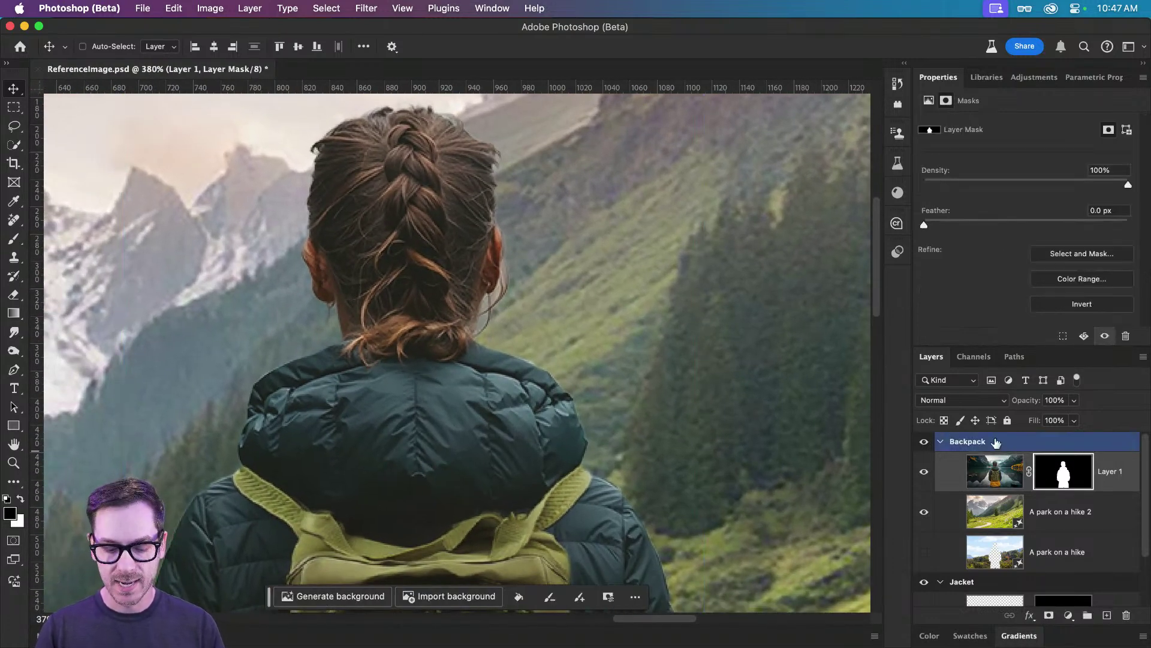
key("b")
key("bracketleft")
key("bracketleft")
key("bracketleft")
key("bracketleft")
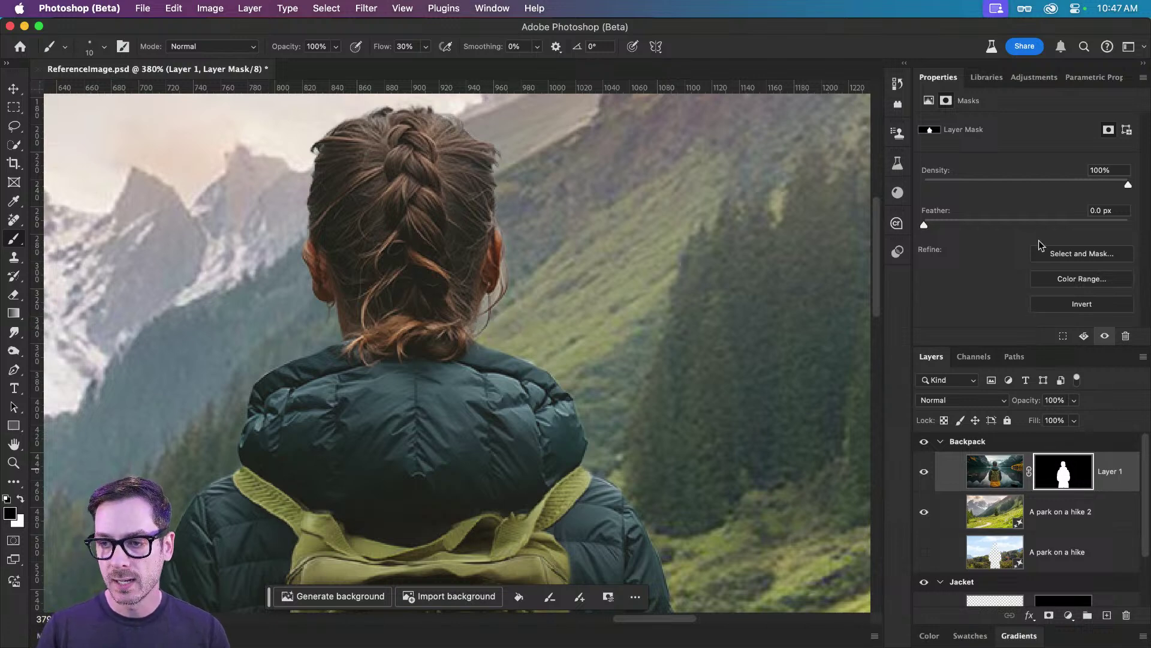
Step: Refine the hiker's mask in Select and Mask with the Refine Edge brush at size 15, shift the edge slightly inward, and output to Layer Mask
left_click(1070, 253)
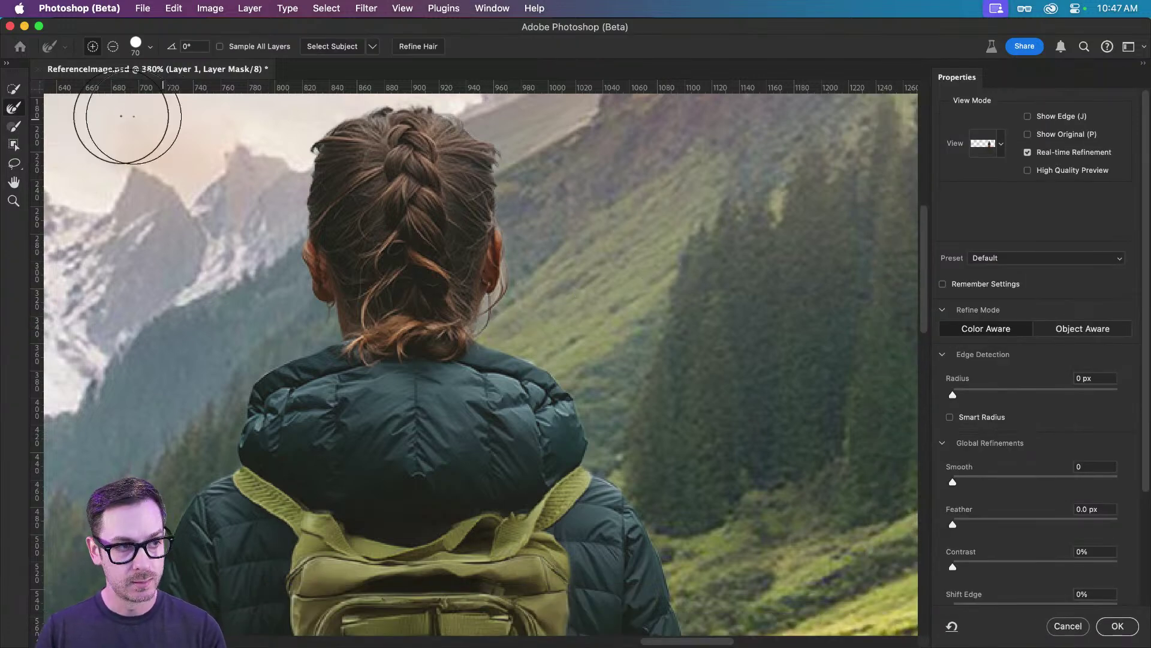
key("bracketleft")
key("bracketleft")
key("bracketleft")
key("bracketleft")
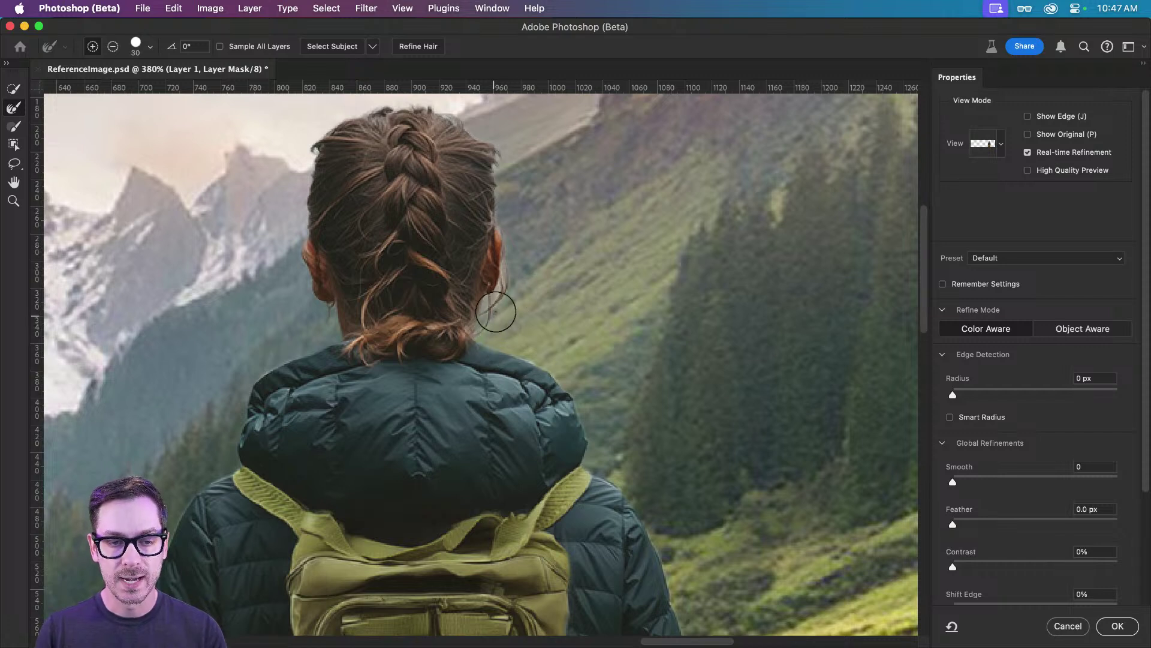
key("bracketleft")
key("bracketleft")
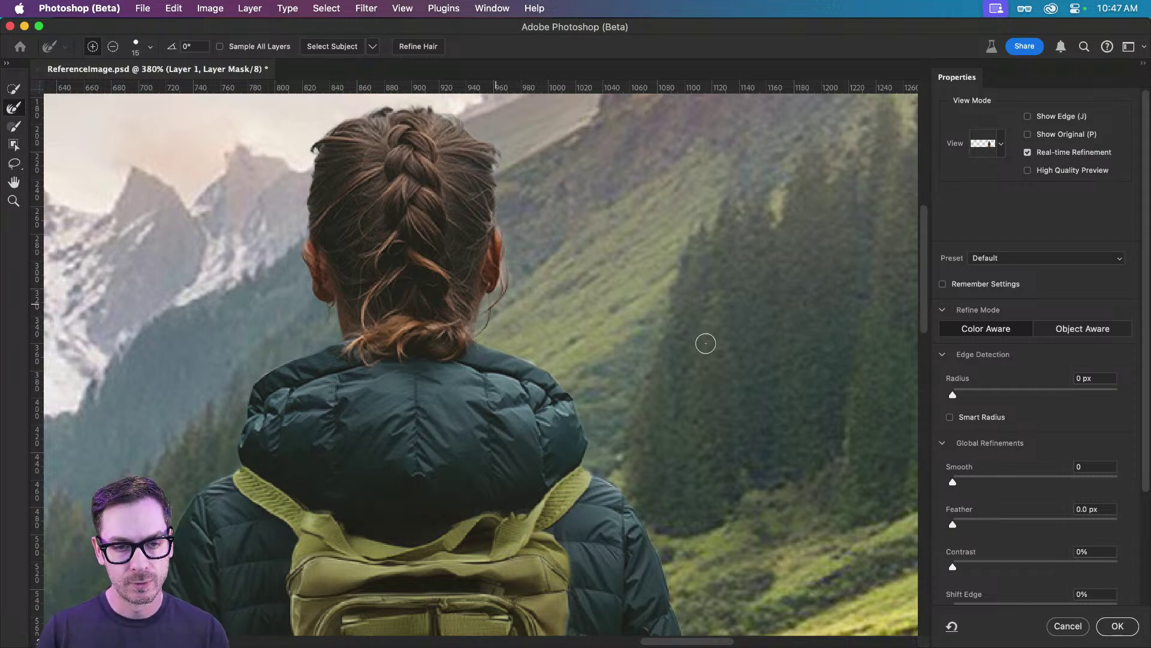
scroll(998, 511, "down", 5)
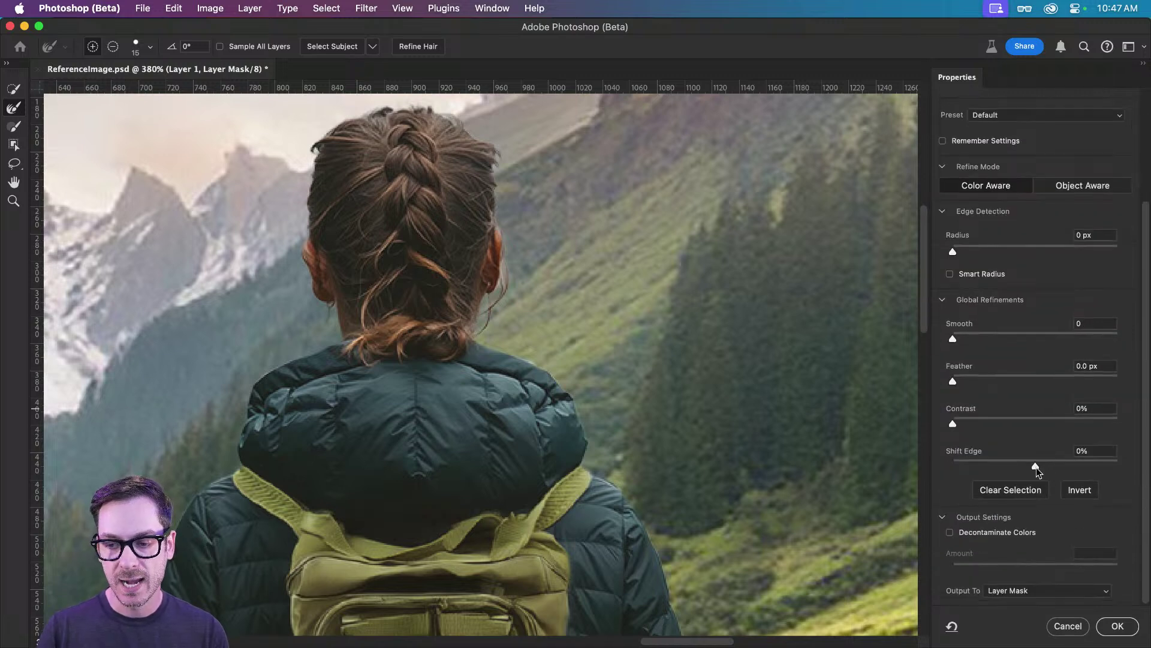
left_click_drag(1036, 468, 1024, 468)
left_click(1118, 625)
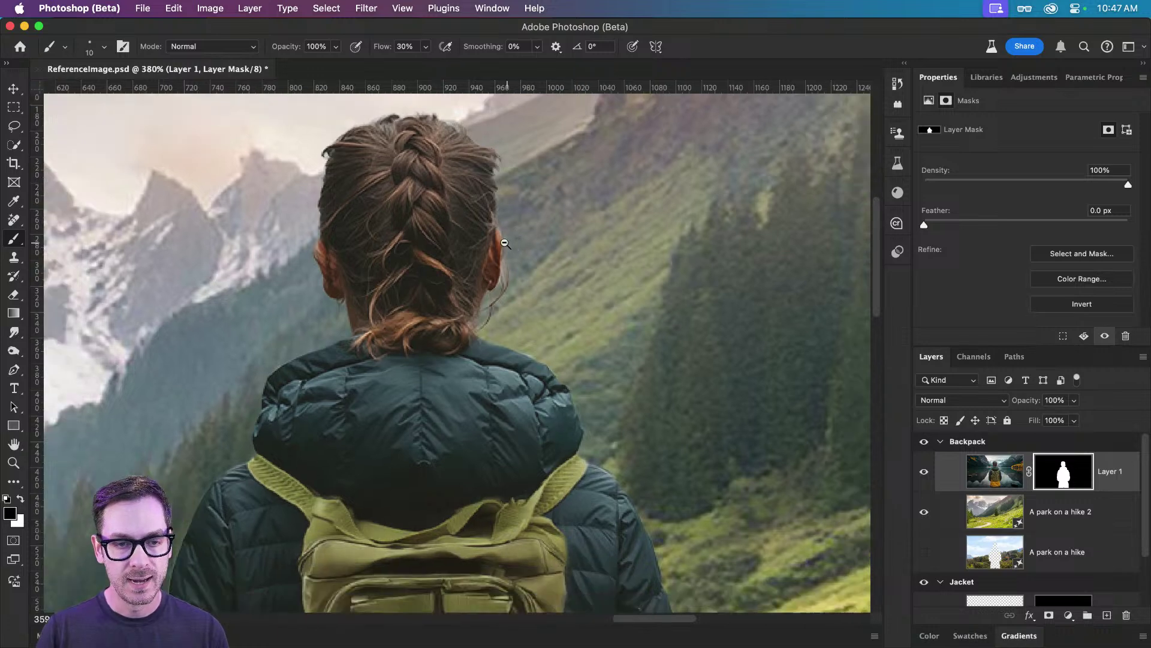
Step: Select the Generative Fill layer in the Jacket artboard and place a rectangular marquee over the woman's eyes
left_click(448, 243, "alt+super")
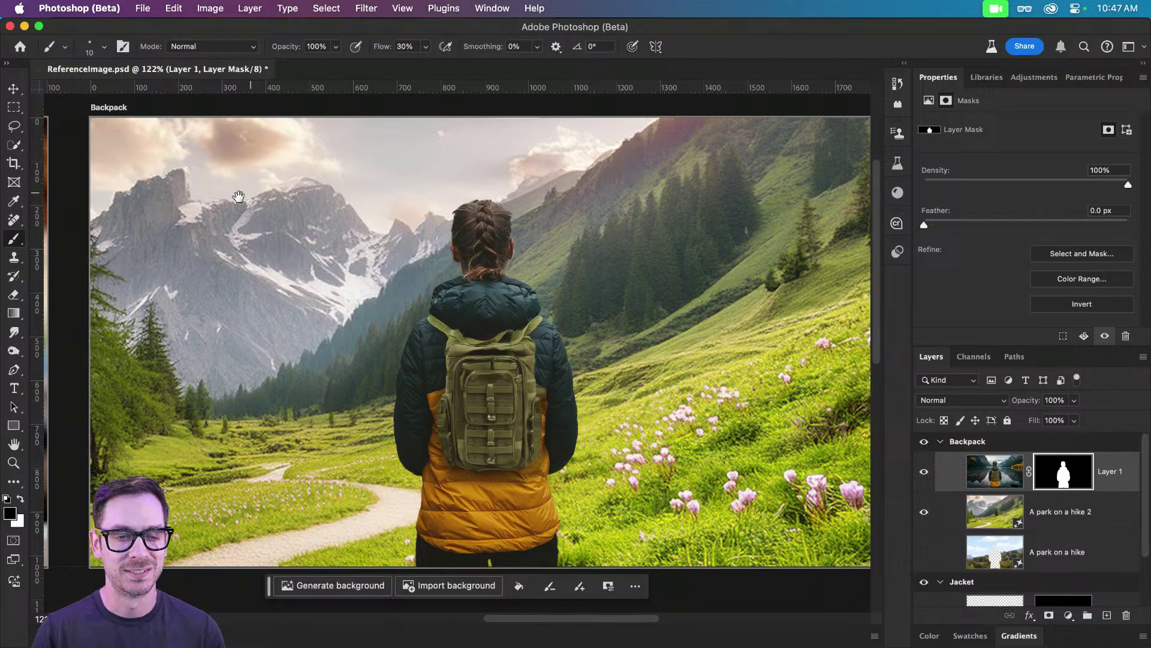
left_click_drag(284, 301, 516, 316)
left_click_drag(516, 316, 431, 314)
left_click_drag(432, 314, 541, 289)
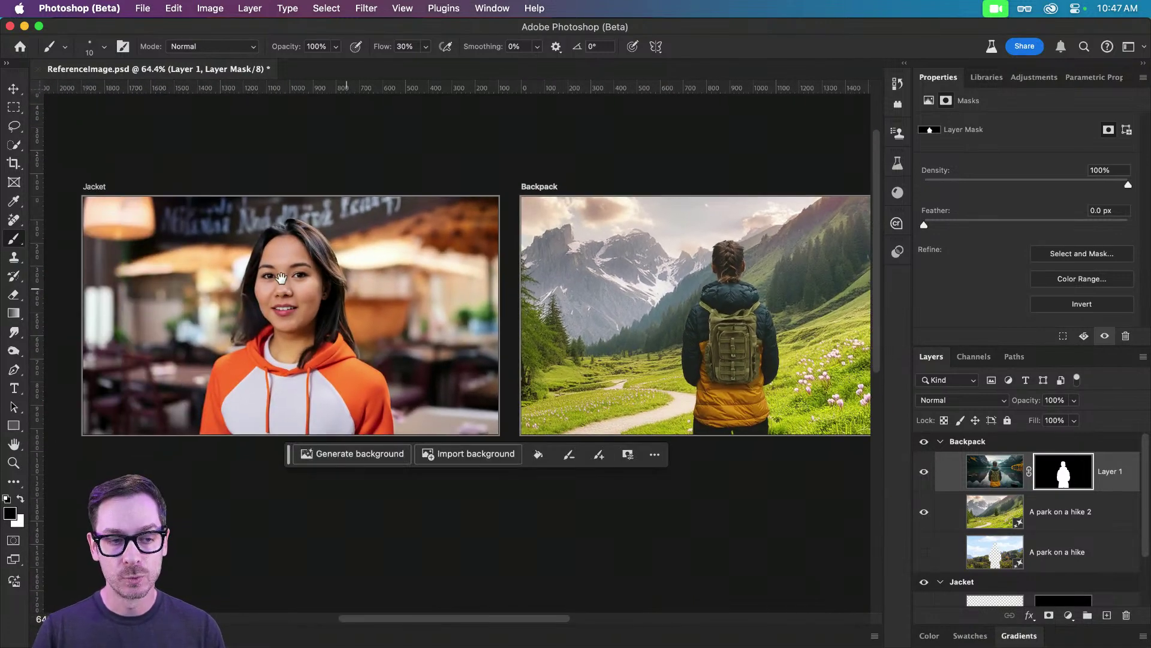
scroll(281, 278, "up", 5)
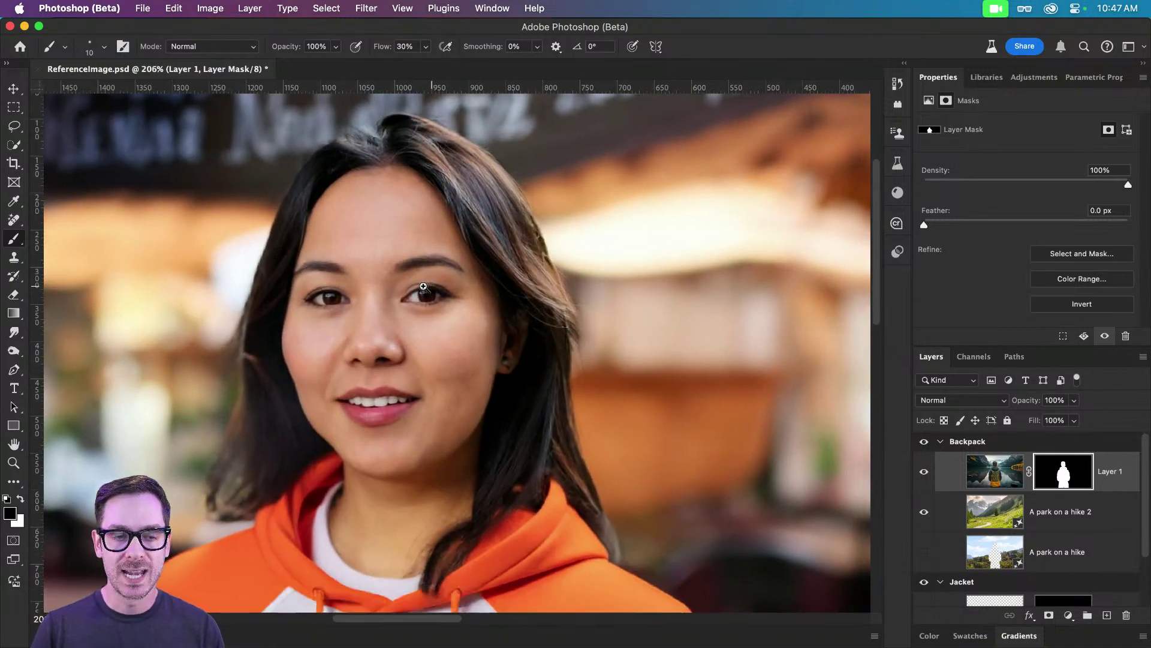
scroll(423, 286, "down", 3)
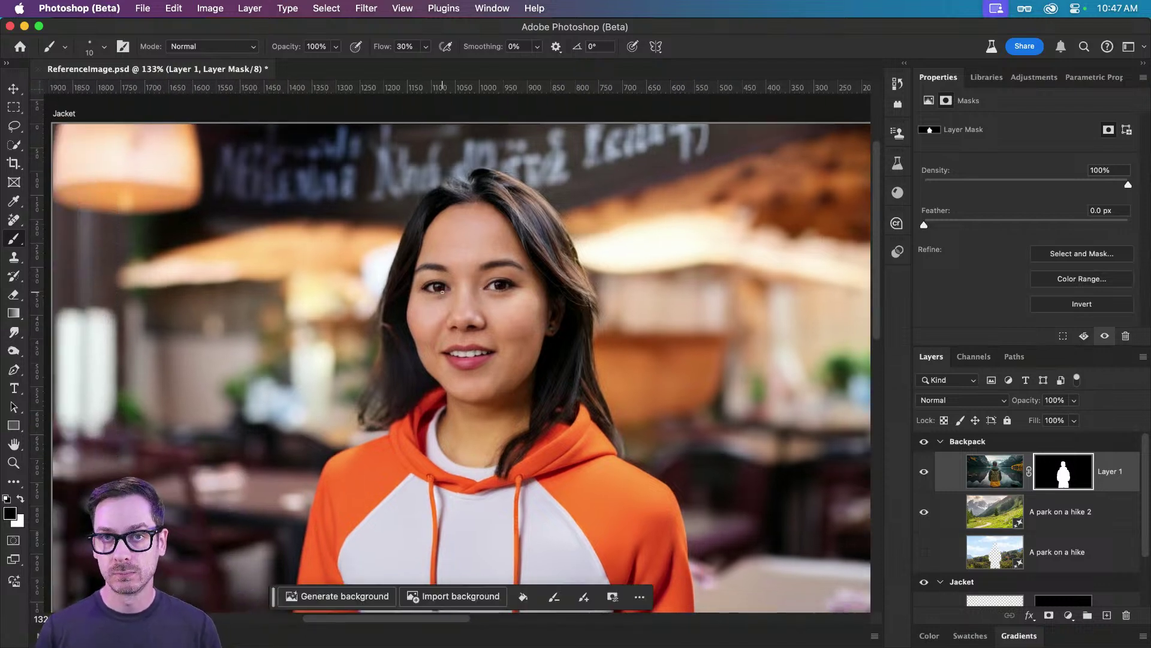
key("m")
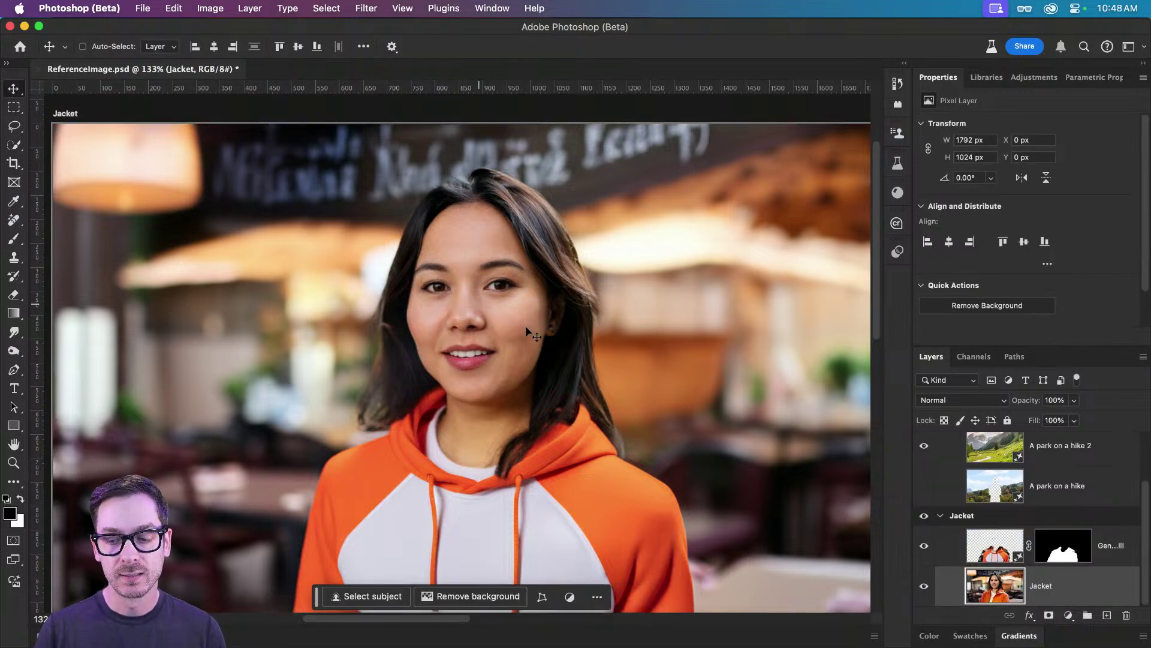
left_click(1041, 547)
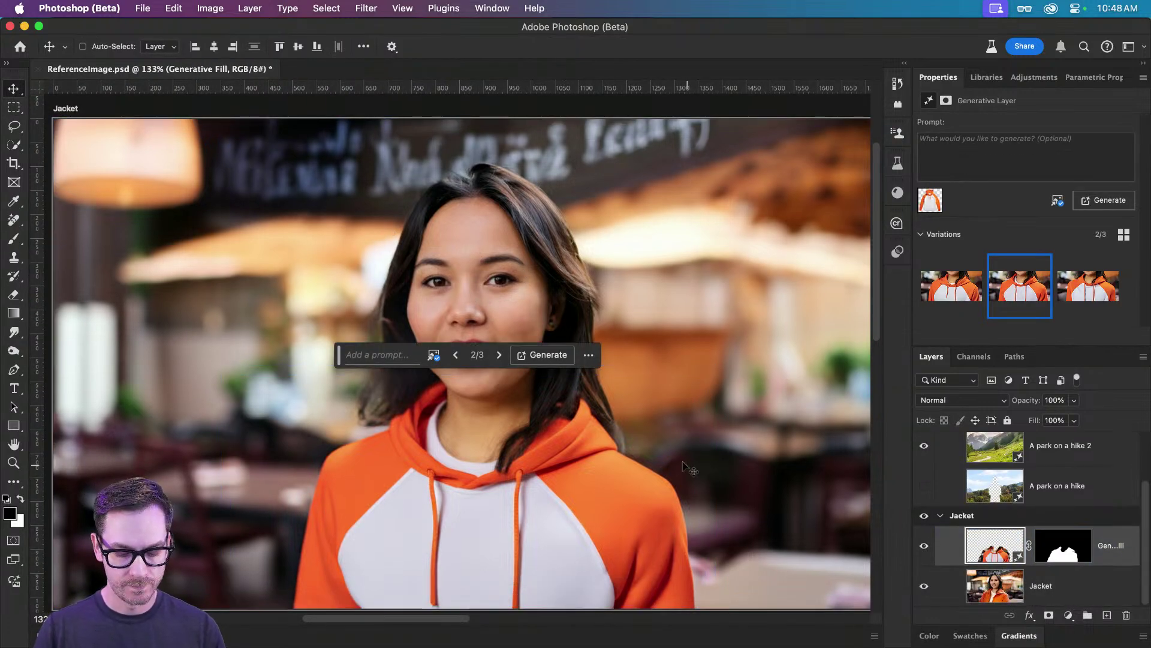
key("m")
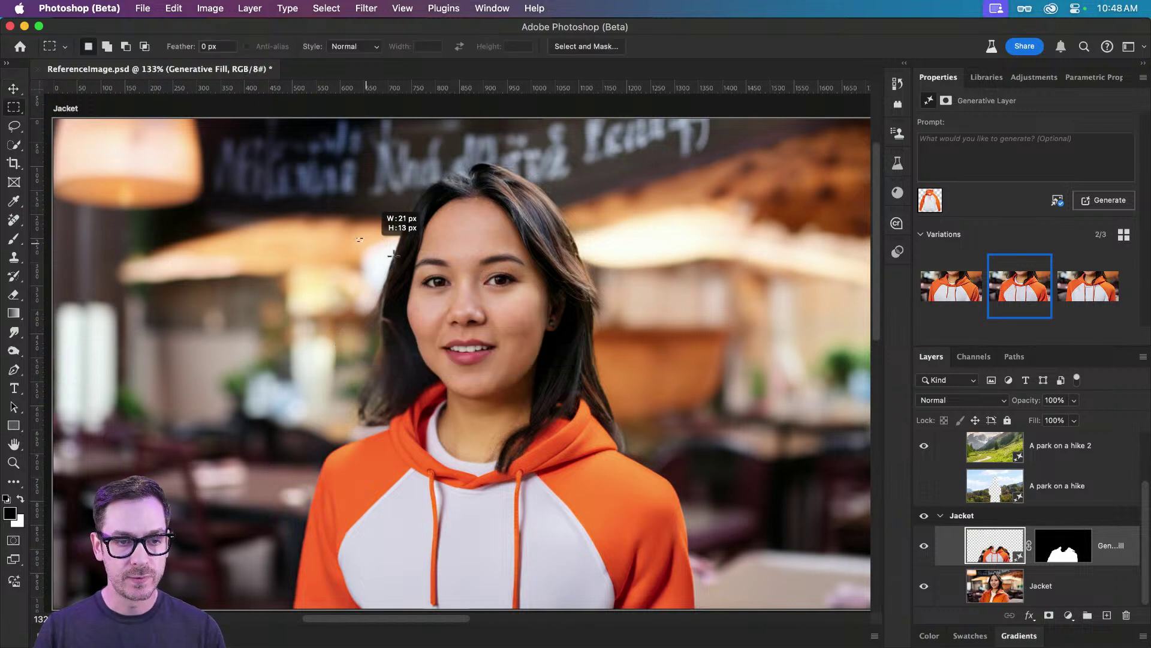
left_click_drag(377, 244, 580, 309)
left_click_drag(543, 300, 570, 307)
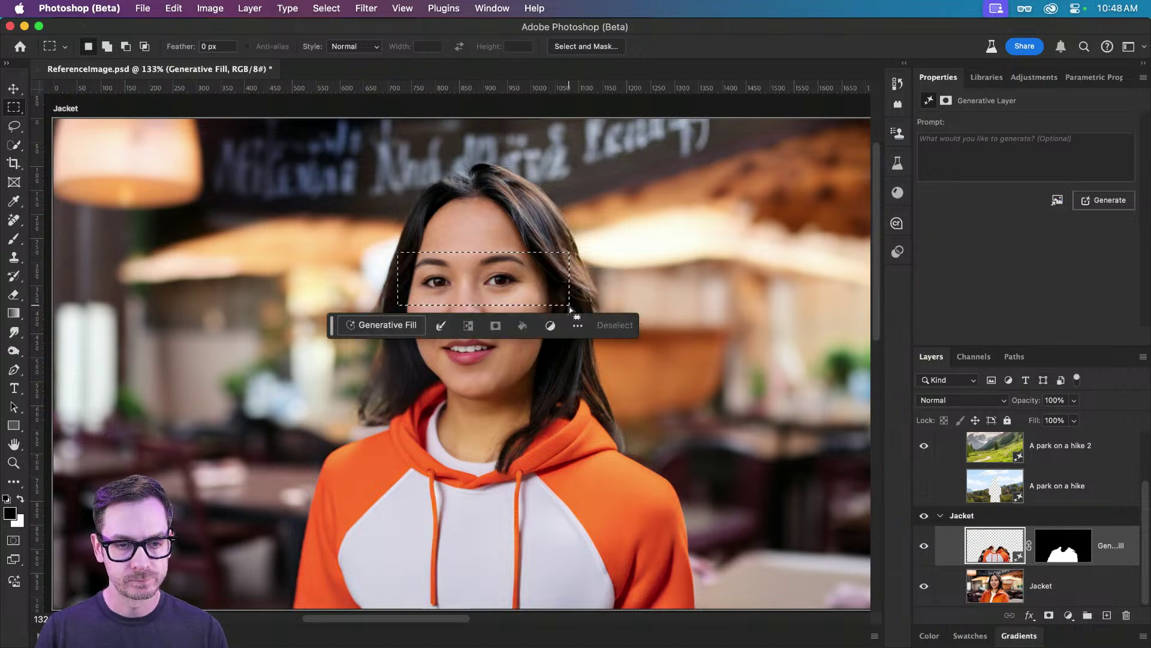
Step: Generate sunglasses in the selection with Generative Fill, using AdobeStock_140014481.jpeg as the reference image with its background removed
left_click(386, 324)
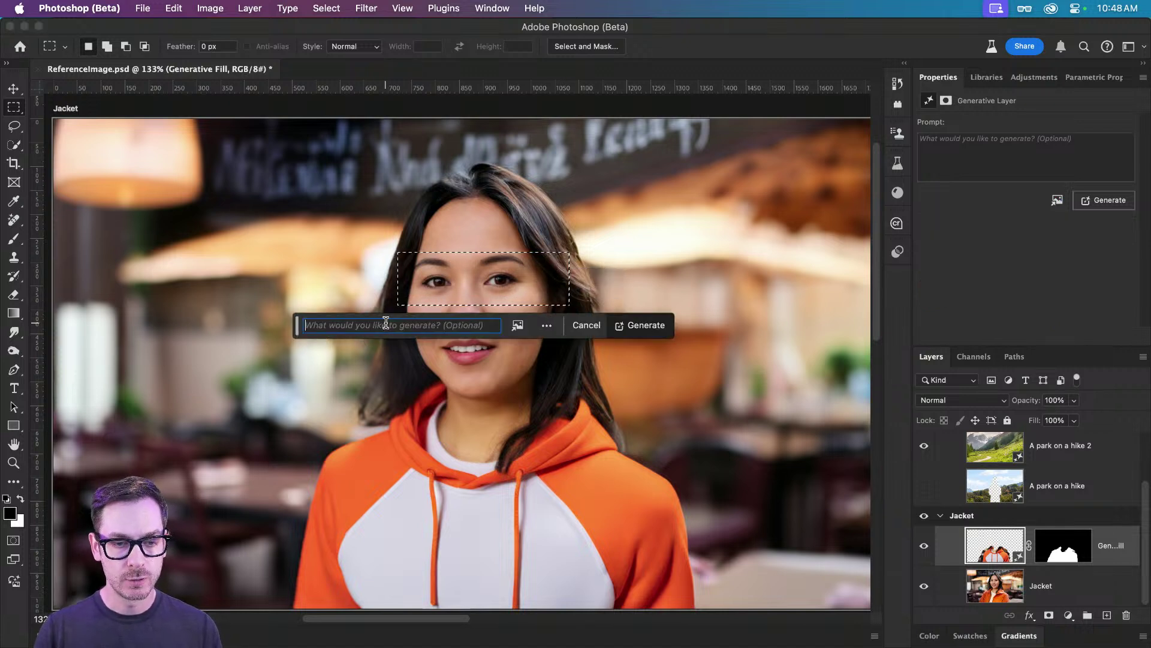
left_click(518, 326)
left_click(547, 227)
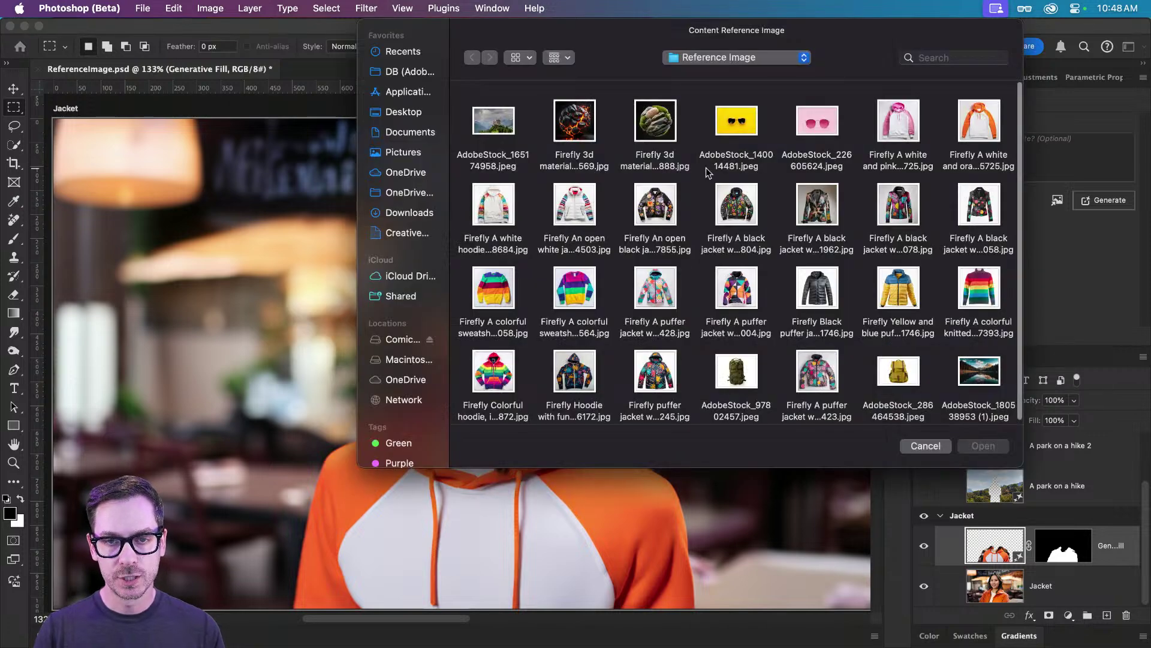
double_click(742, 124)
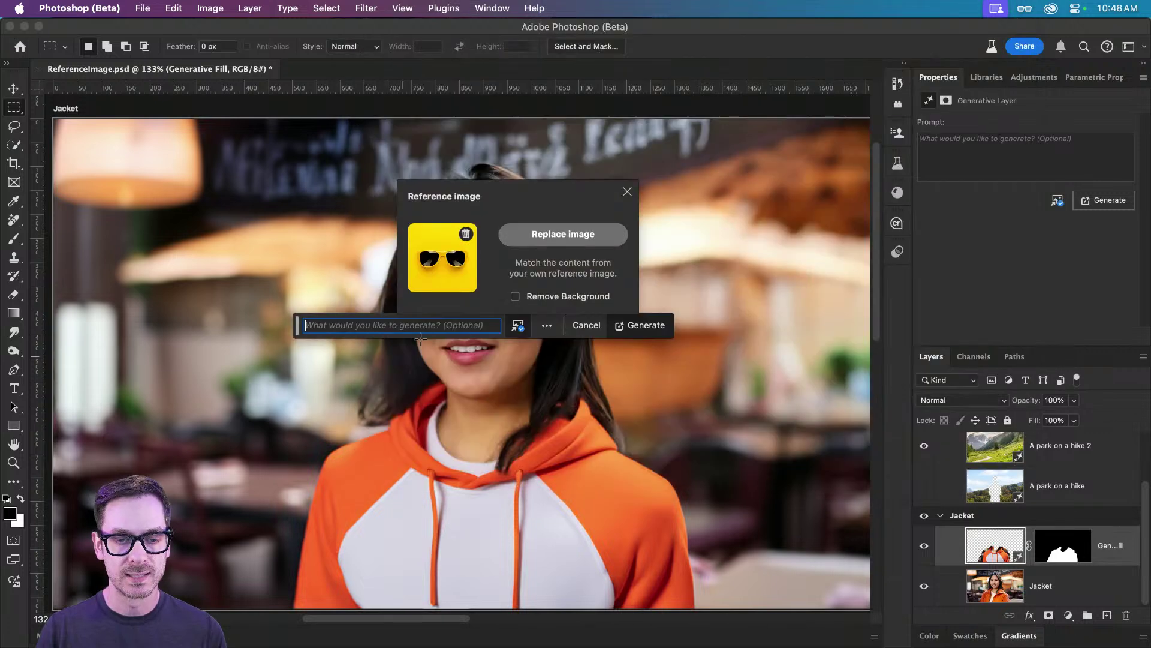
left_click(566, 297)
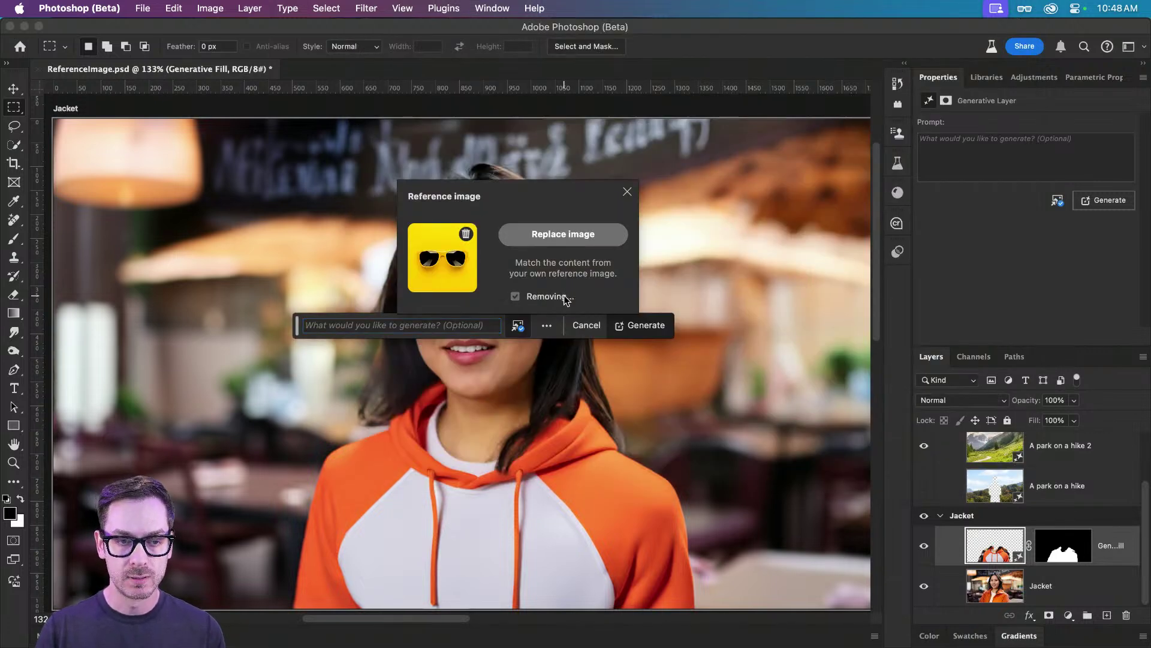
left_click(645, 326)
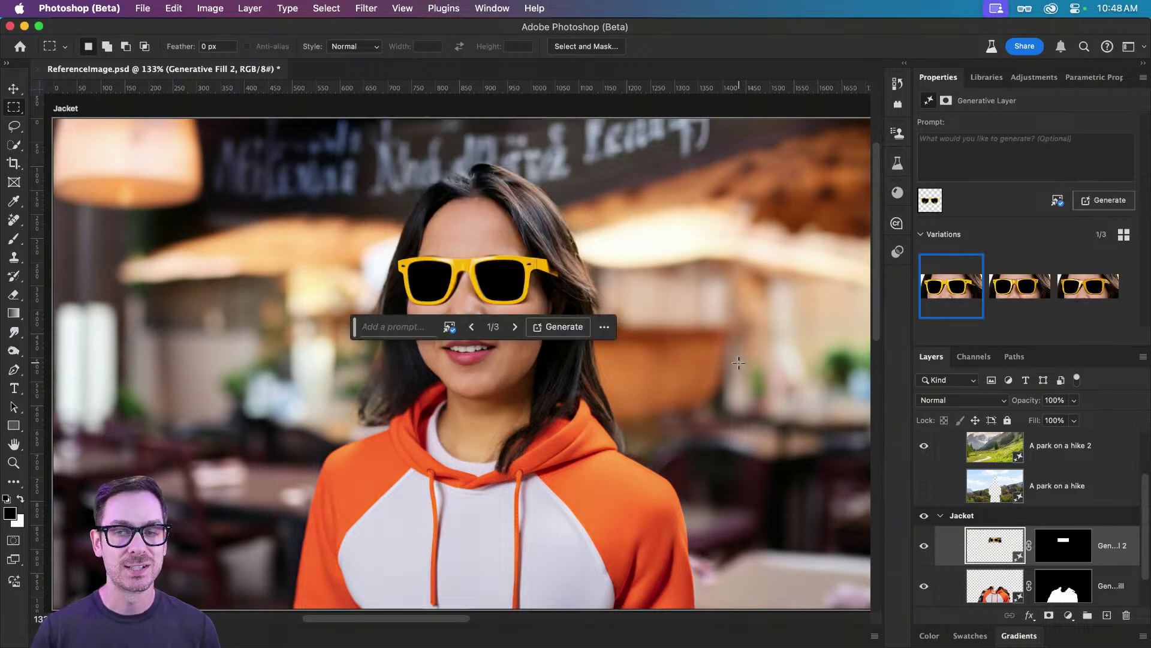
Step: Compare the generated sunglasses variations and keep the second one active
left_click(1019, 286)
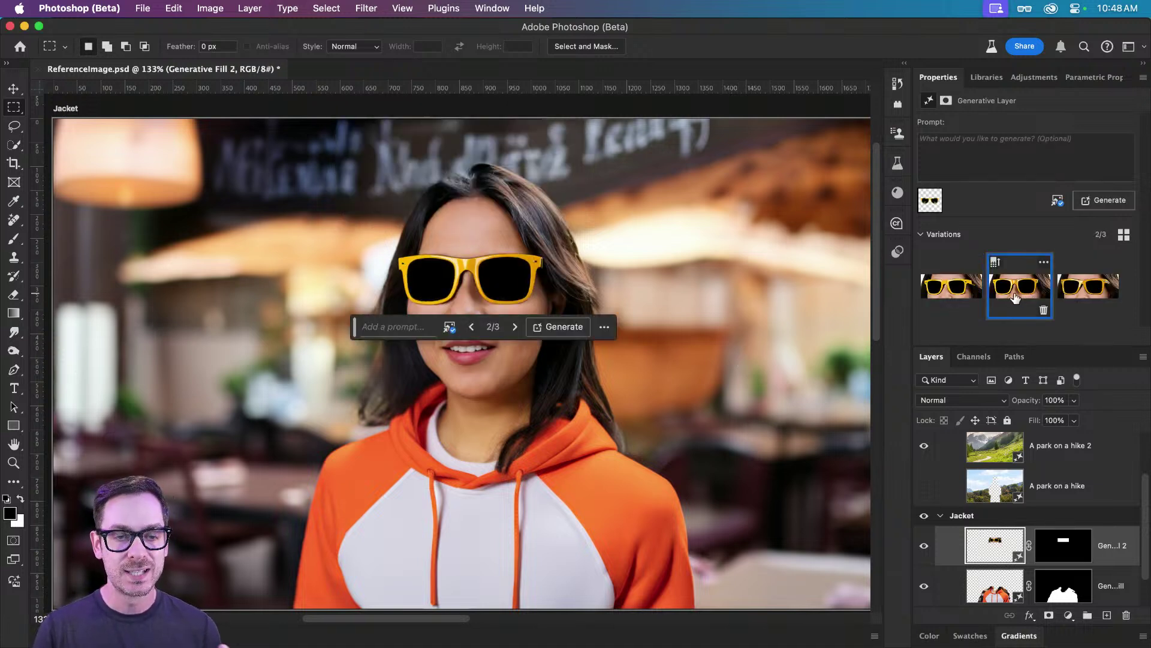
left_click(1088, 287)
left_click(1027, 290)
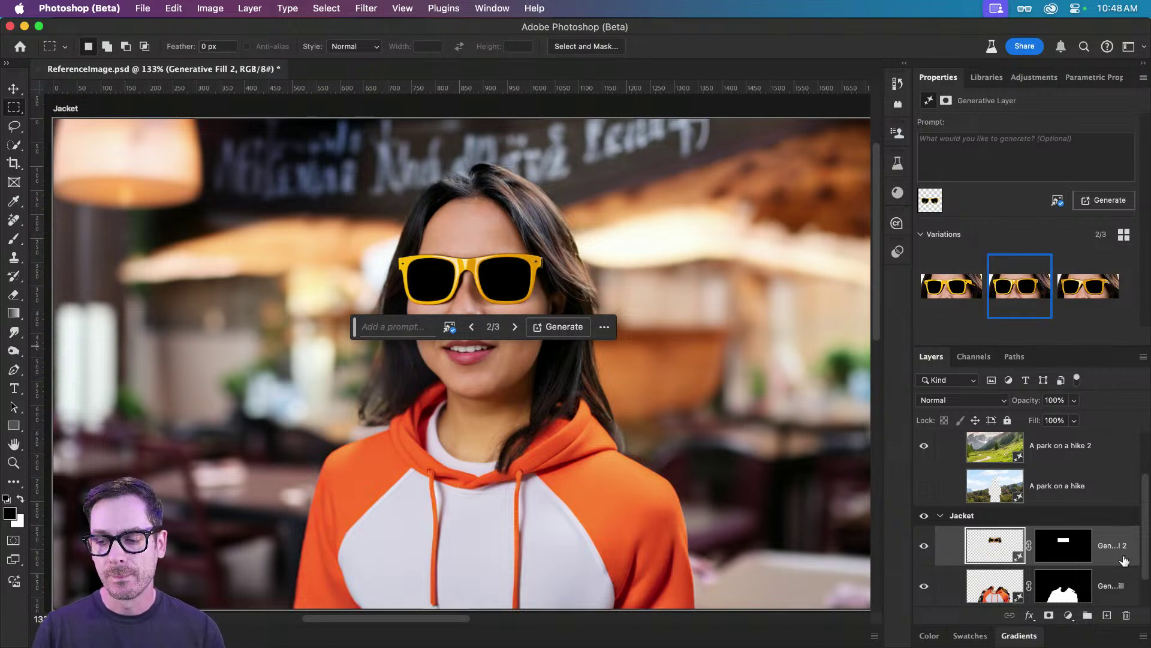
Step: Target the layer mask of the generated sunglasses layer and set a soft black brush to 125 px
left_click_drag(504, 272, 558, 265)
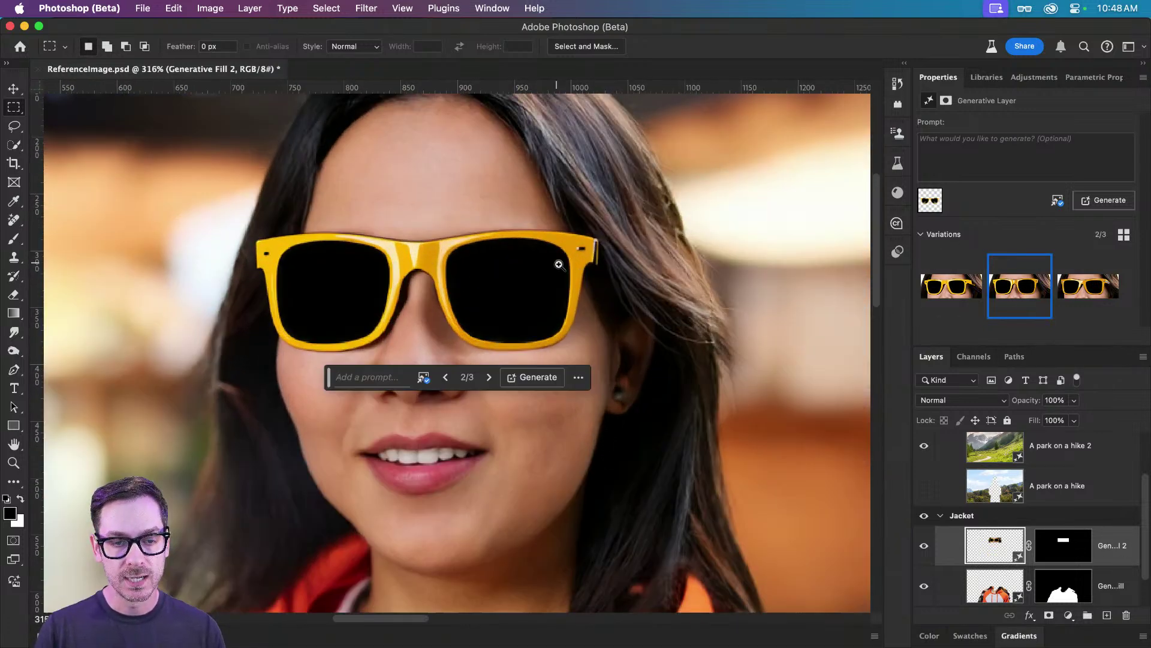
left_click(1058, 542)
scroll(407, 298, "left", 3)
scroll(408, 298, "up", 1)
key("b")
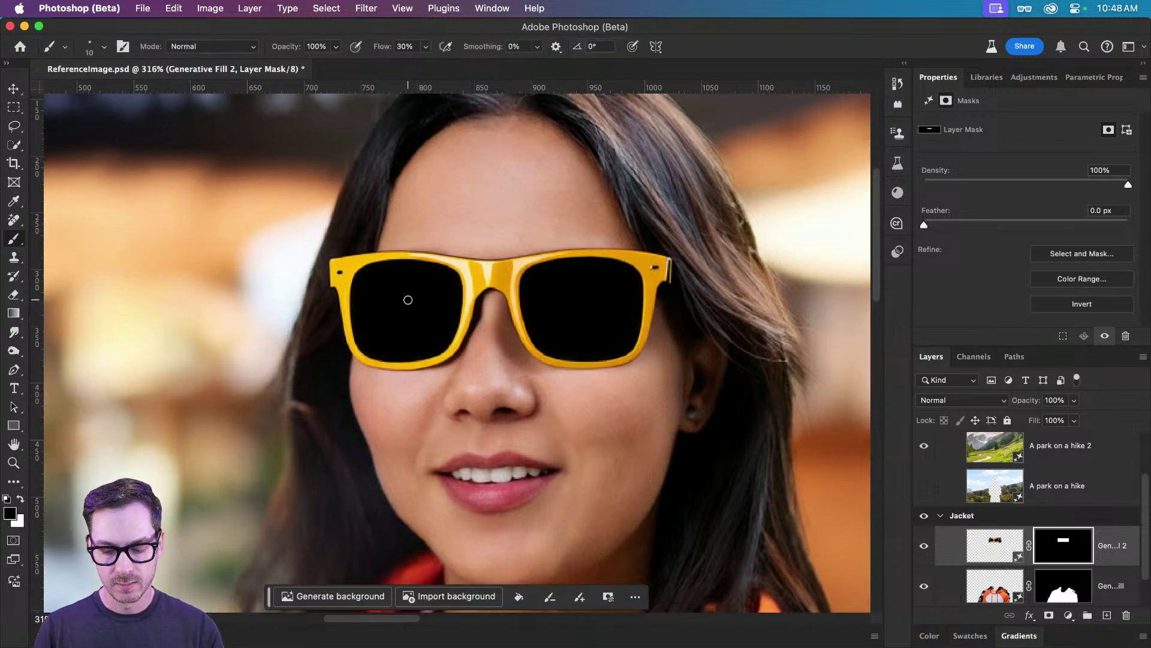
key("bracketright")
key("bracketright")
key("bracketright")
key("bracketright")
key("bracketright")
key("bracketright")
key("bracketright")
key("bracketright")
key("bracketright")
key("bracketright")
key("bracketright")
key("bracketright")
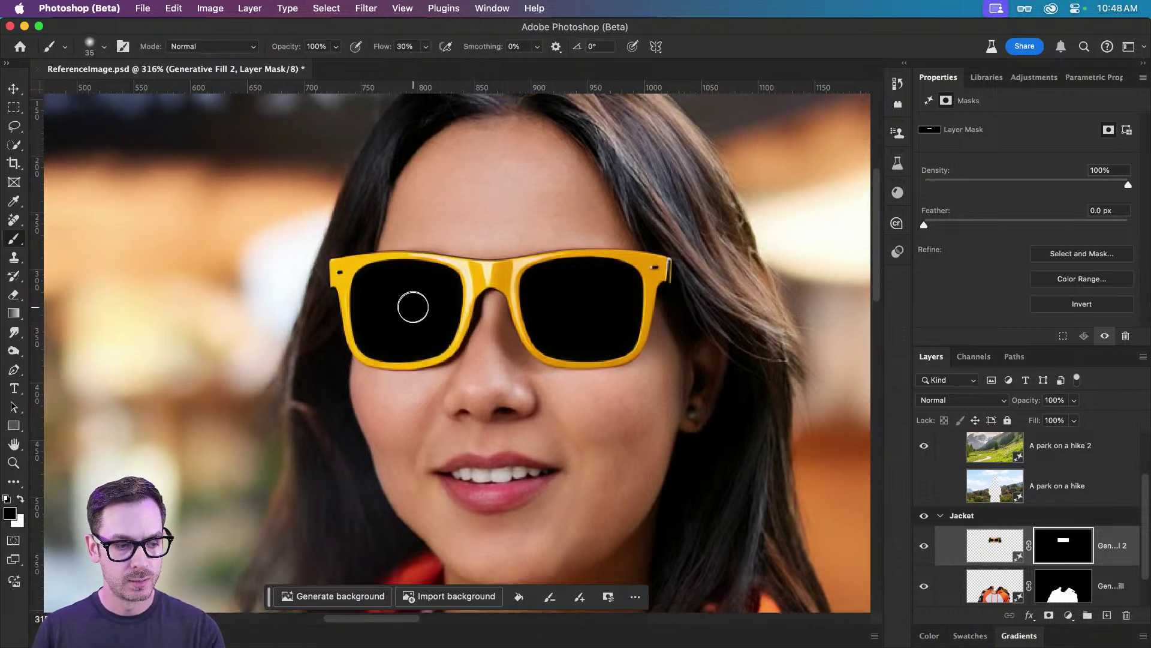
key("bracketleft")
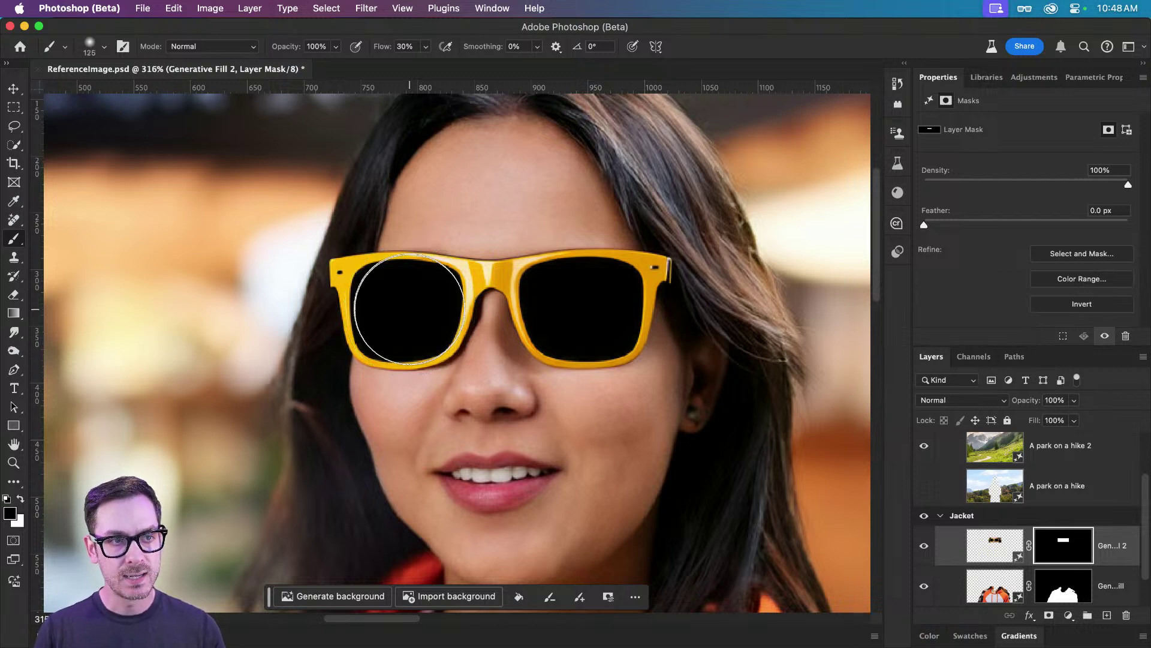
Step: Paint black at 20% opacity on the mask over both sunglass lenses to make them slightly see-through
left_click_drag(409, 309, 408, 309)
mouse_move(558, 308)
left_mouse_down()
mouse_move(592, 310)
mouse_move(564, 306)
left_mouse_up()
mouse_move(411, 301)
left_mouse_down()
mouse_move(398, 308)
mouse_move(420, 308)
left_mouse_up()
key("bracketleft")
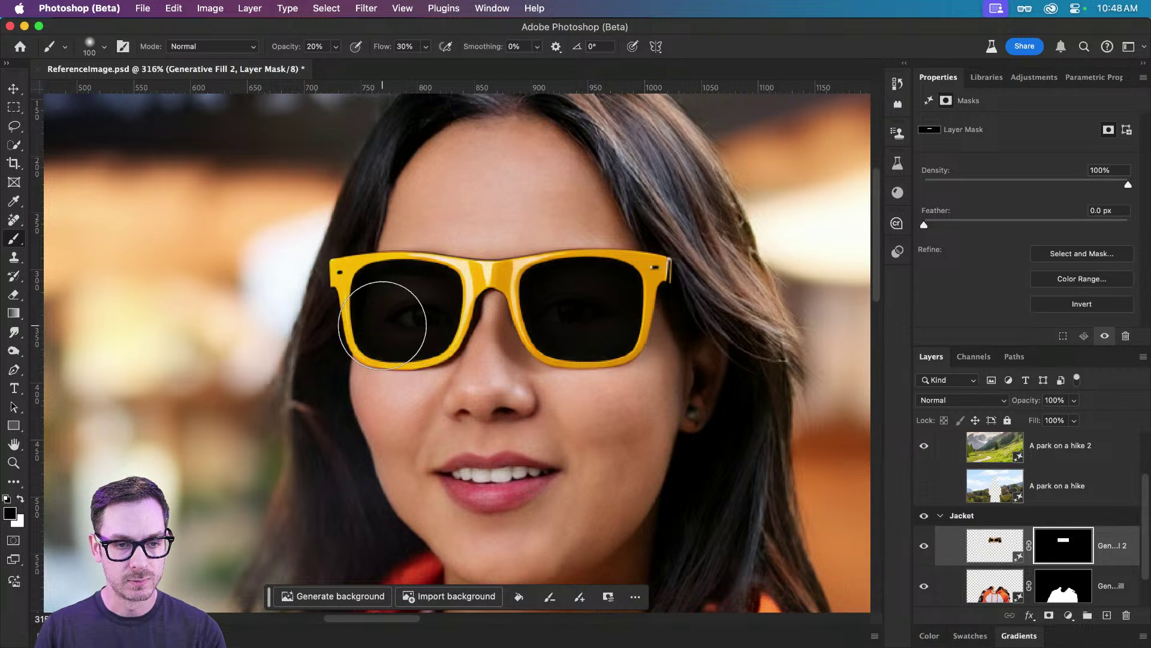
mouse_move(578, 314)
left_mouse_down()
mouse_move(560, 303)
mouse_move(602, 311)
left_mouse_up()
key("v")
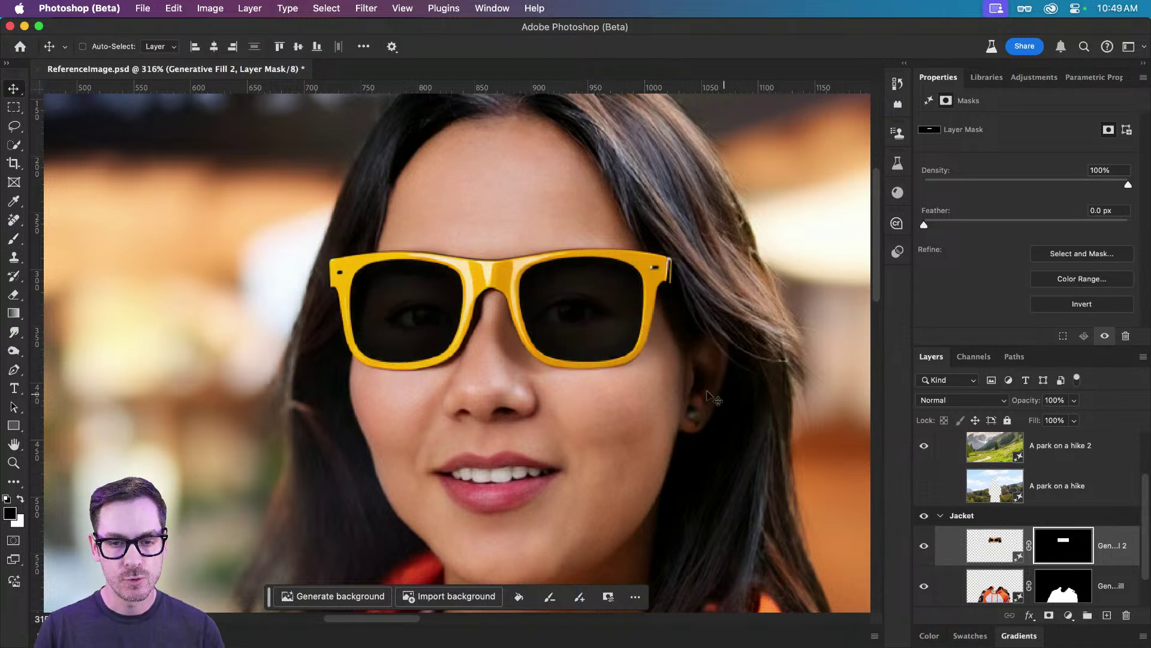
Step: Compare the portrait with and without the sunglasses layer, leaving the layer visible
left_click(926, 546)
left_click(925, 546)
left_click(925, 546)
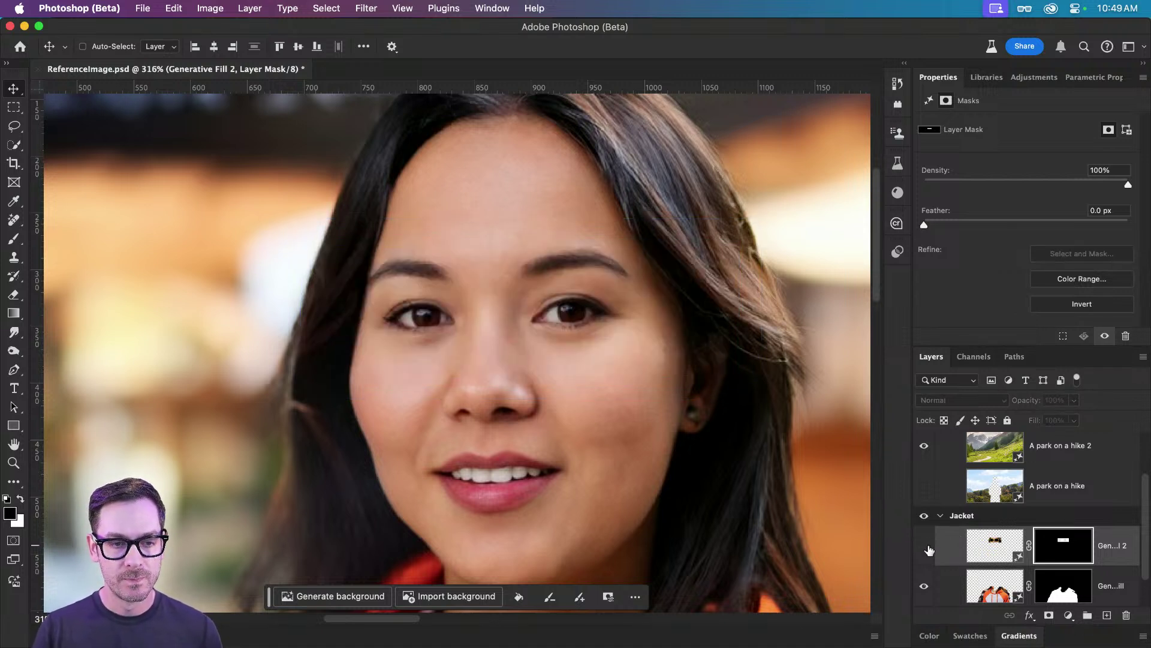
left_click(925, 546)
left_click(925, 546)
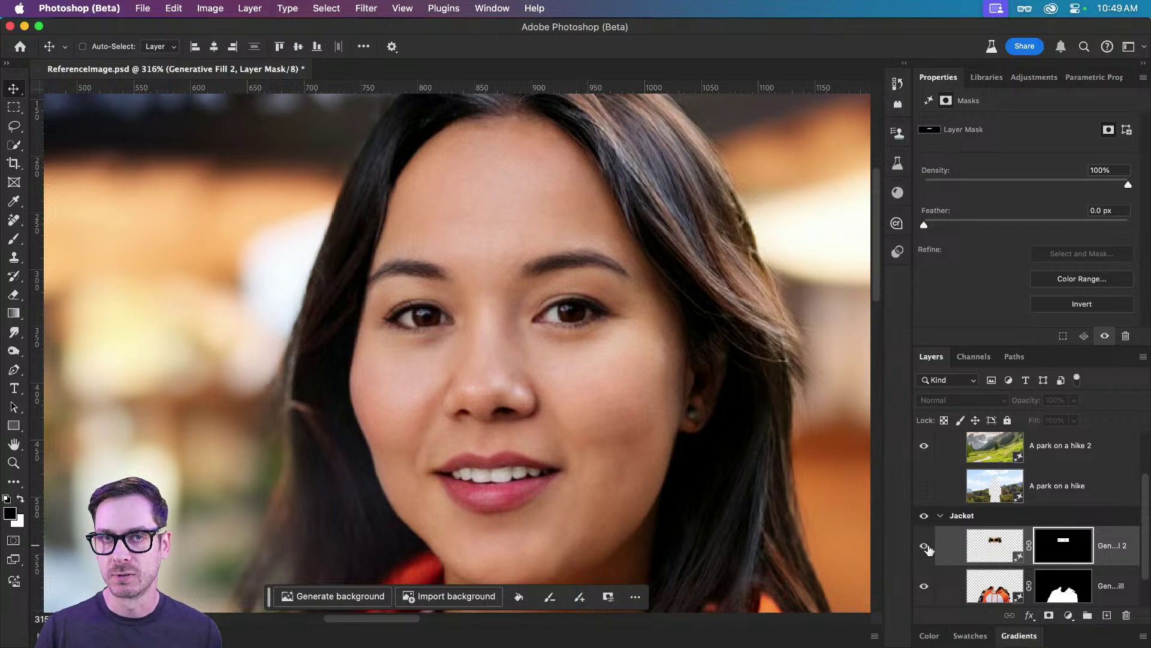
left_click(926, 546)
scroll(503, 306, "down", 3)
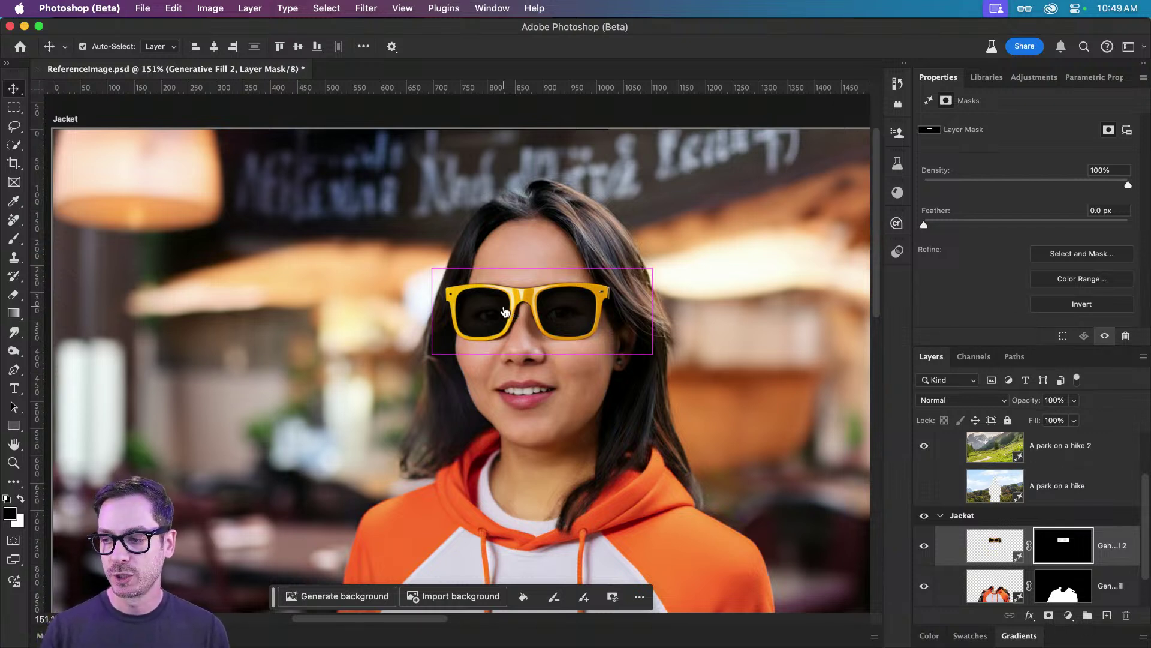
Step: Switch to Safari, leave the enlarged hoodie preview, and open the orange project in Project Neo
key("super+Tab")
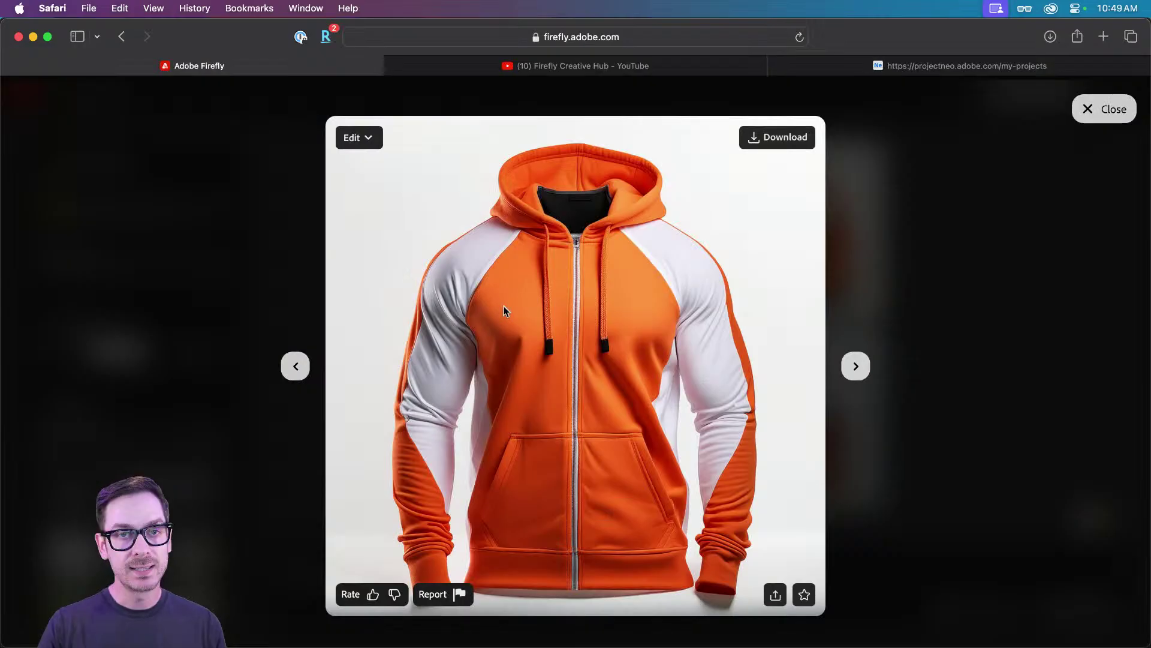
left_click(135, 173)
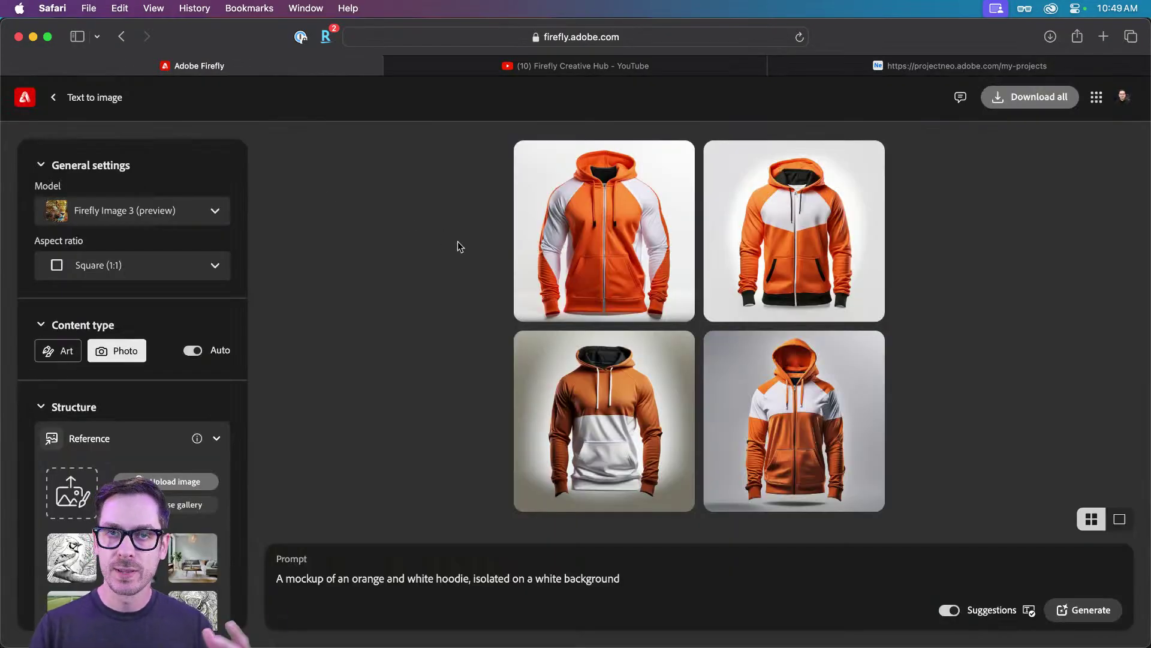
left_click(886, 67)
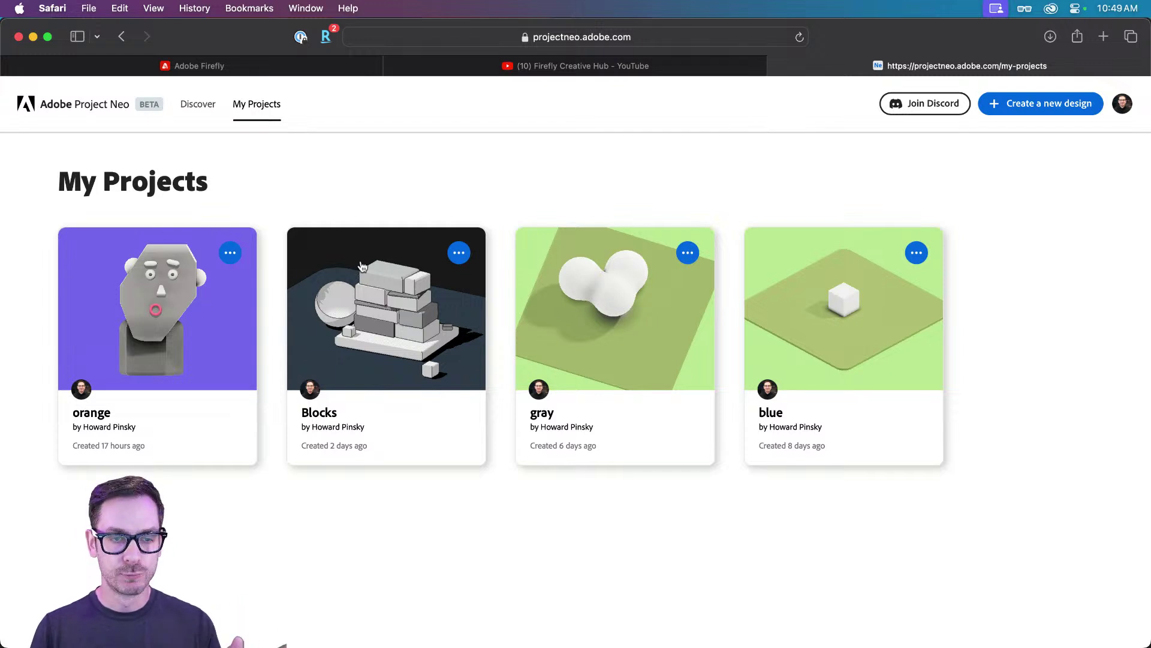
left_click(172, 309)
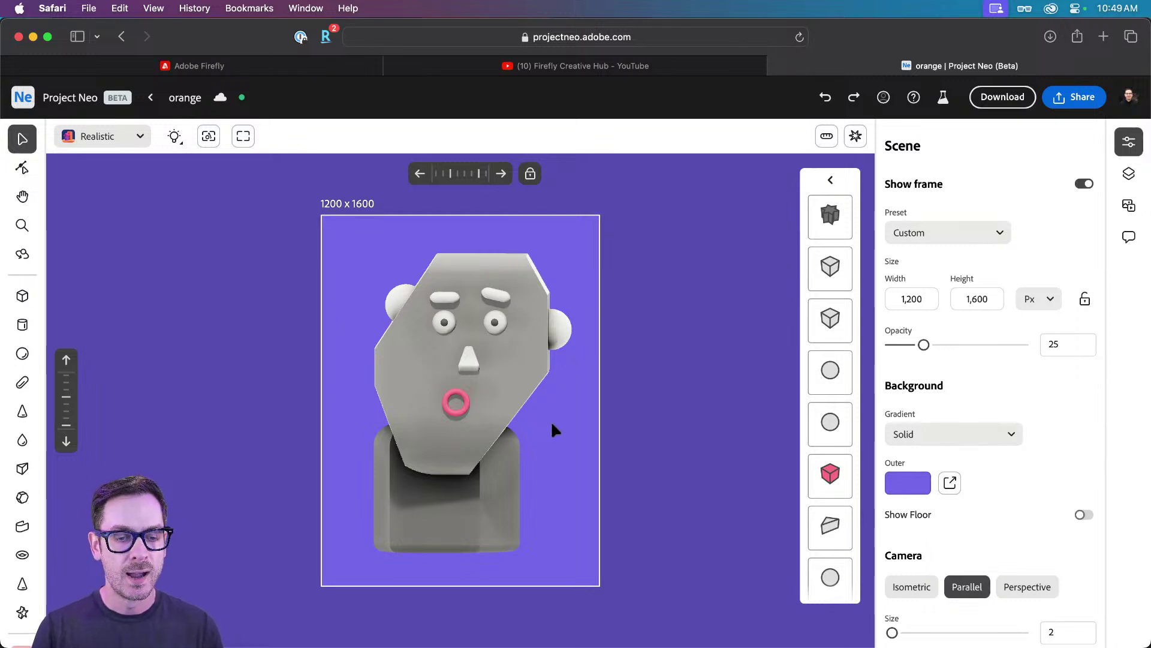
Step: Examine the 3D character from different angles and look through the available shape tools
key("h")
mouse_move(568, 430)
left_mouse_down()
mouse_move(534, 426)
mouse_move(594, 418)
mouse_move(535, 441)
mouse_move(602, 449)
mouse_move(534, 453)
mouse_move(581, 427)
mouse_move(575, 442)
left_mouse_up()
key("v")
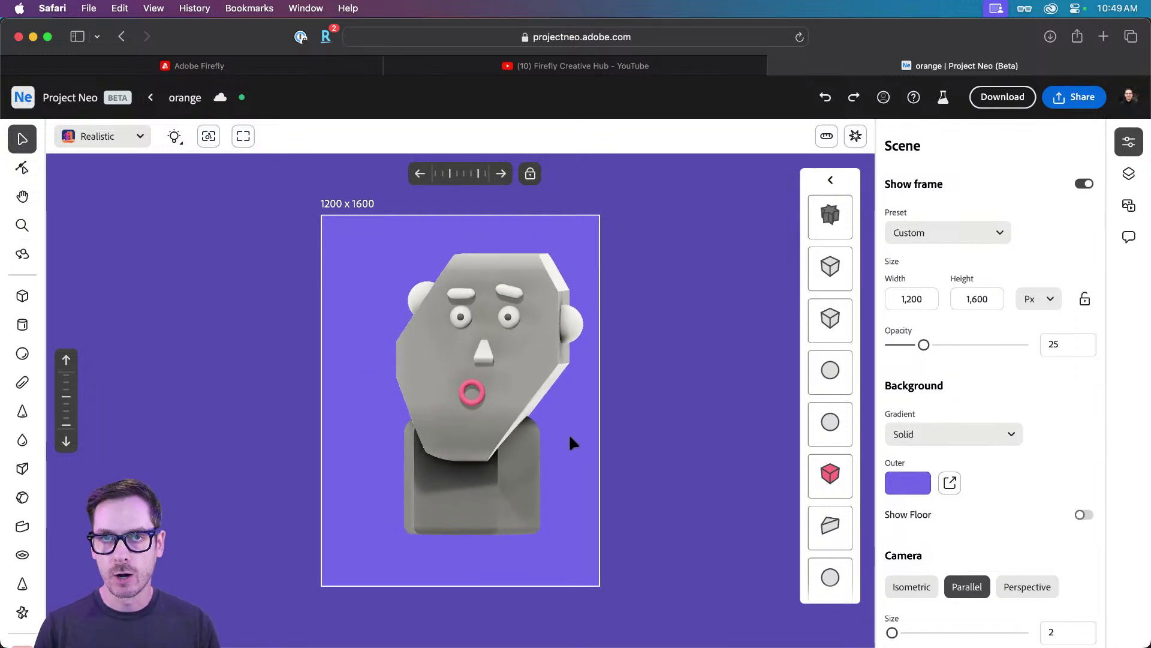
scroll(19, 360, "down", 2)
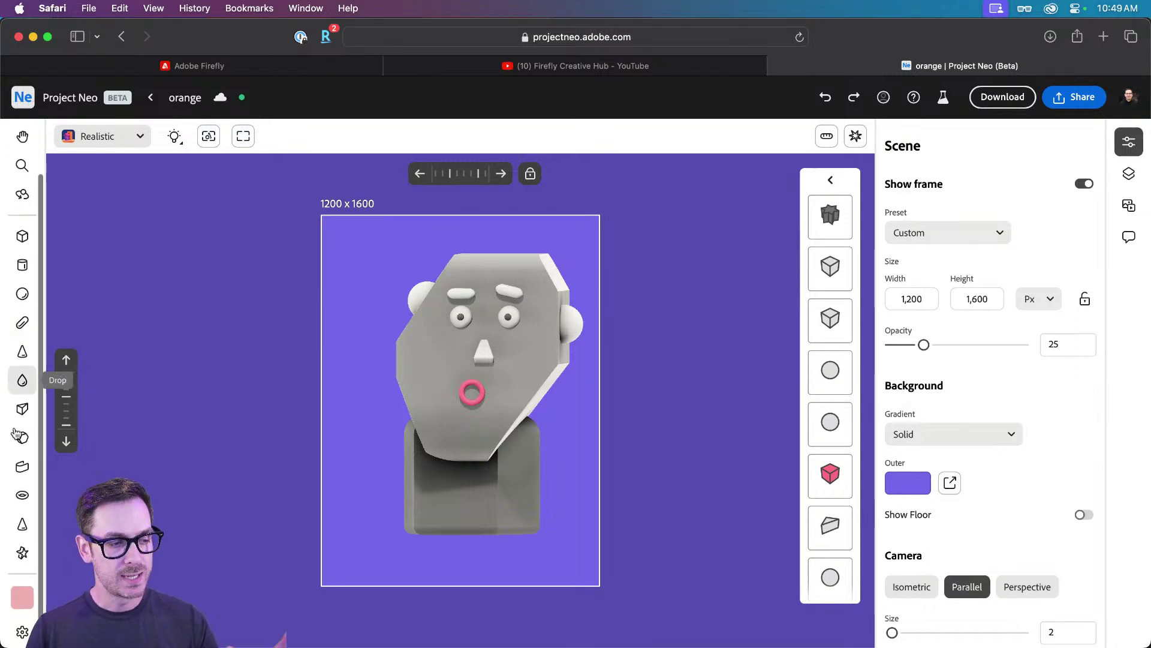
scroll(25, 360, "up", 2)
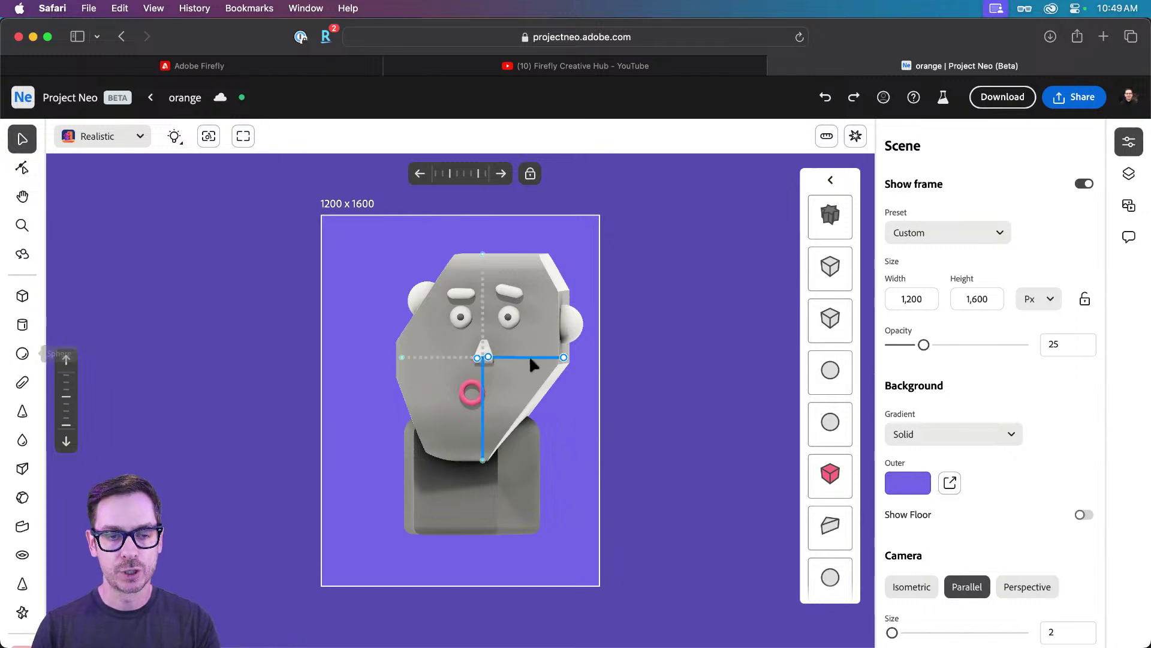
key("o")
left_click_drag(574, 437, 570, 439)
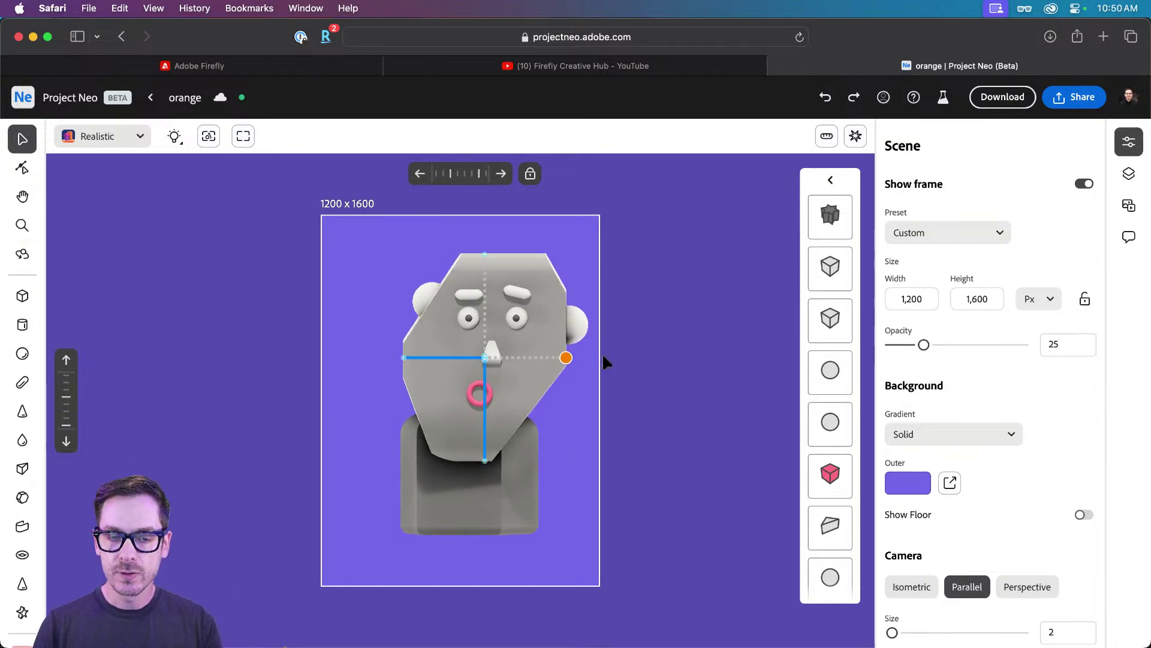
Step: Try a dark red material color on the character's head shape
left_click(561, 369)
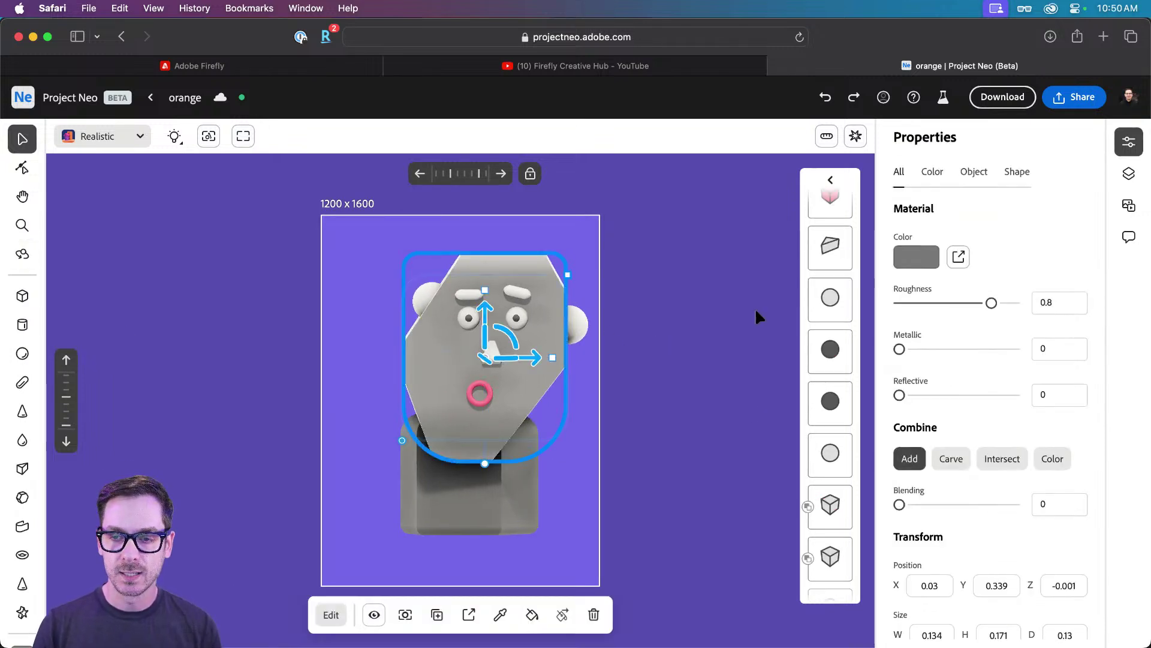
left_click(914, 257)
left_click_drag(960, 405, 1013, 413)
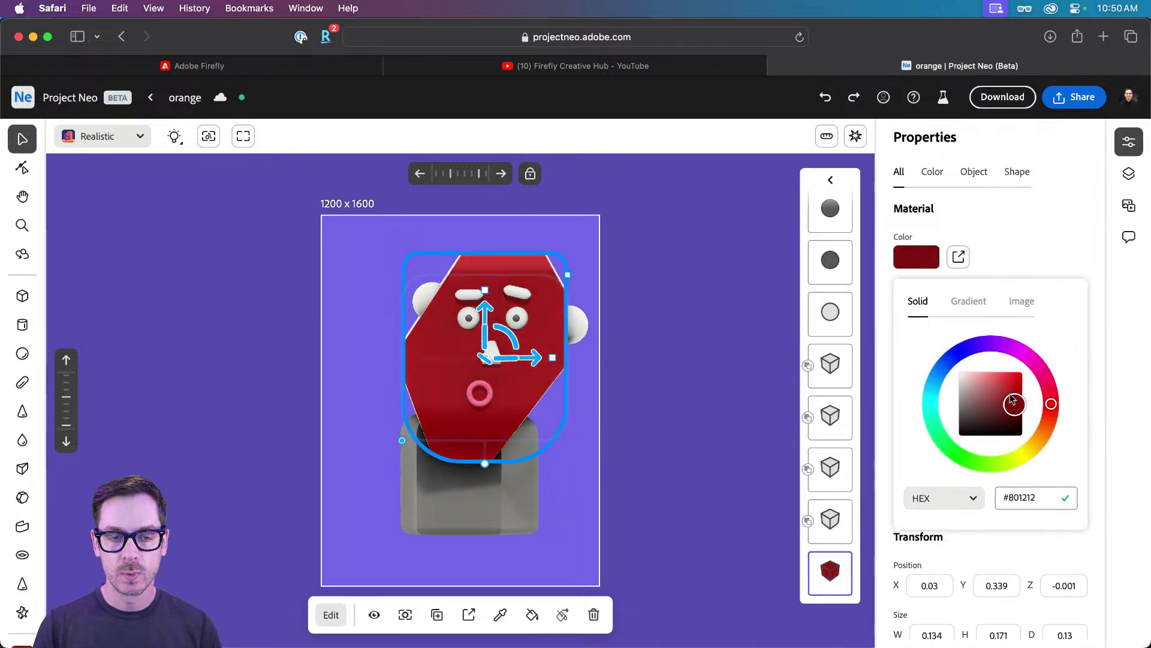
left_click(674, 348)
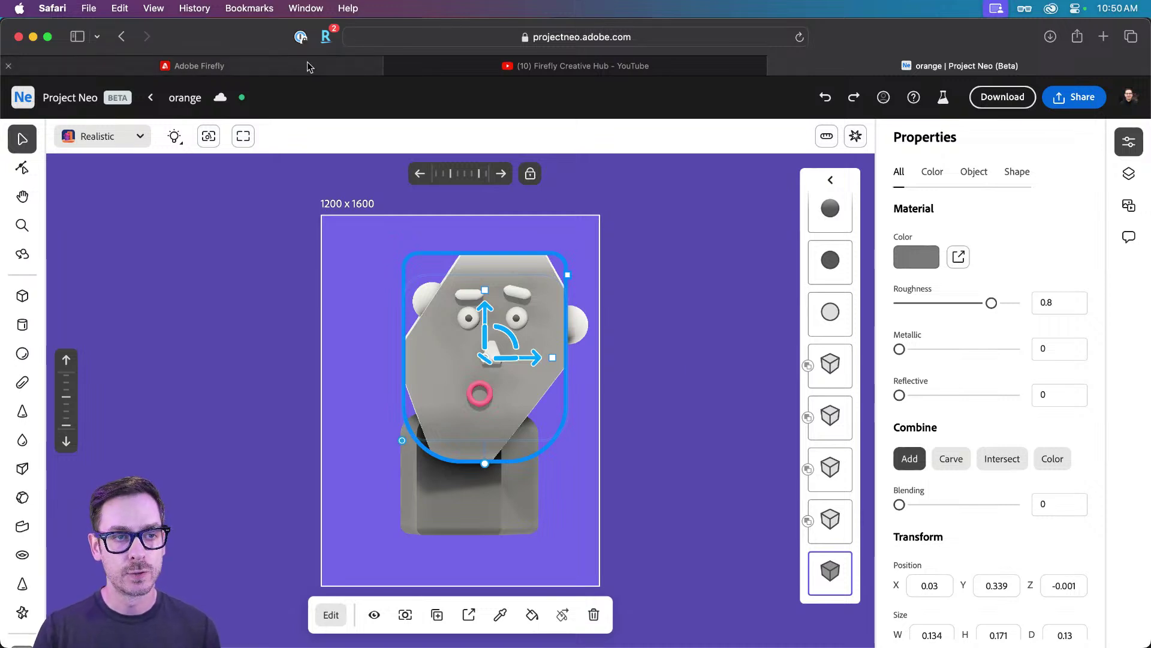
Step: Return to the Adobe Firefly home page and replace the sample prompt with "A character made of stone,"
left_click(366, 66)
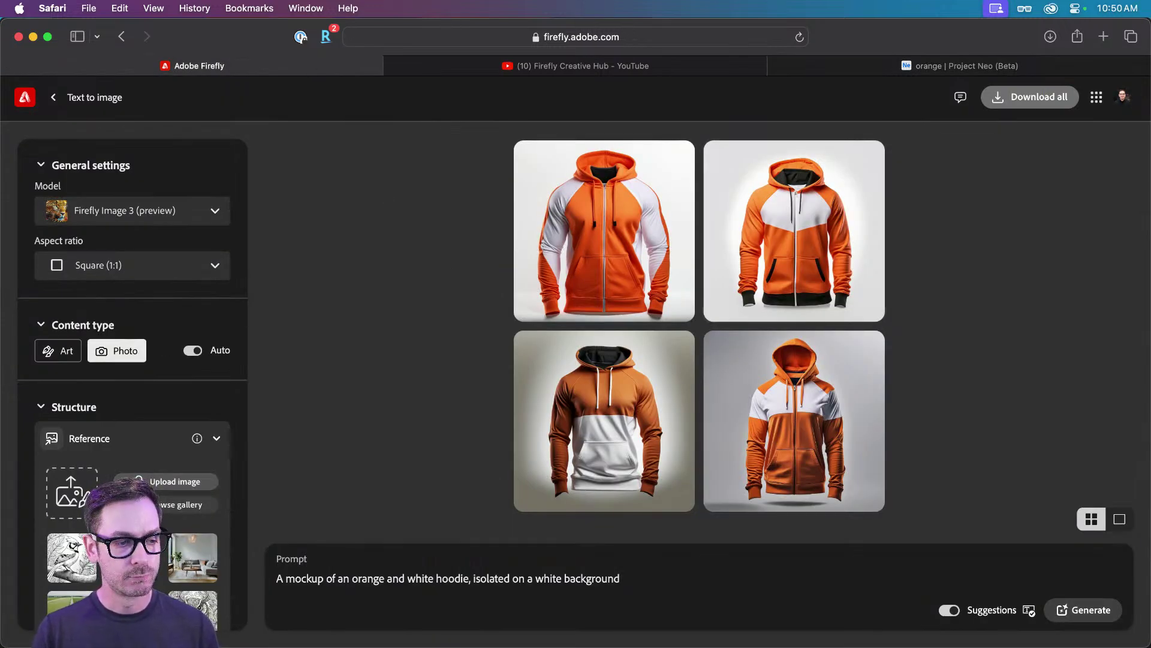
left_click(53, 97)
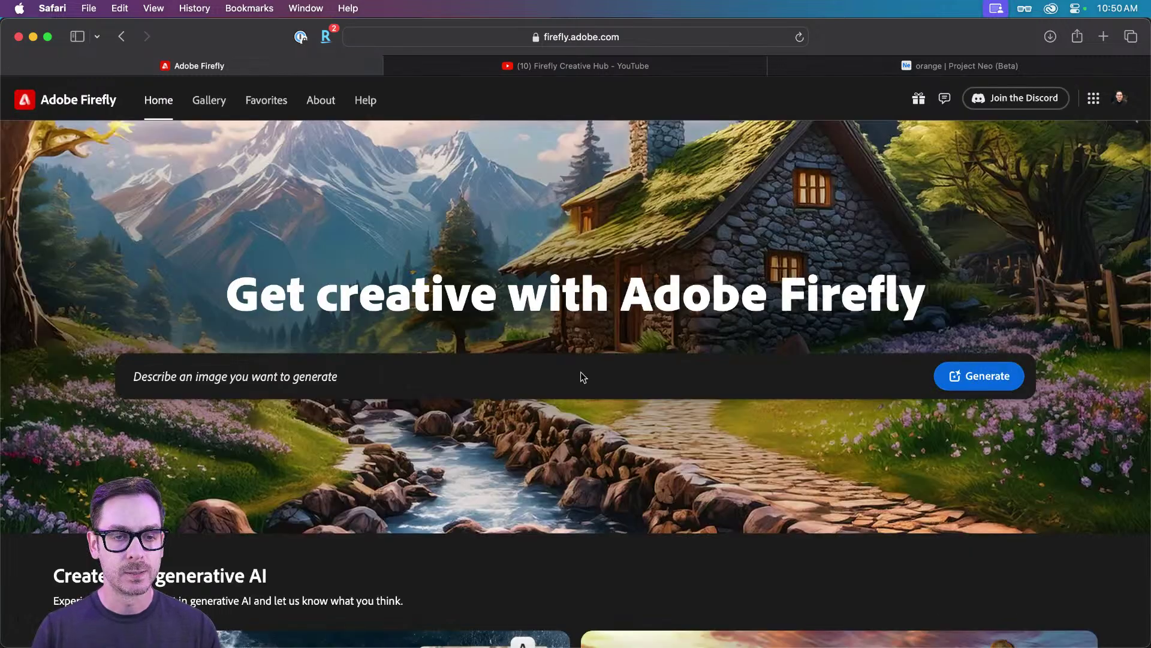
left_click_drag(581, 371, 531, 379)
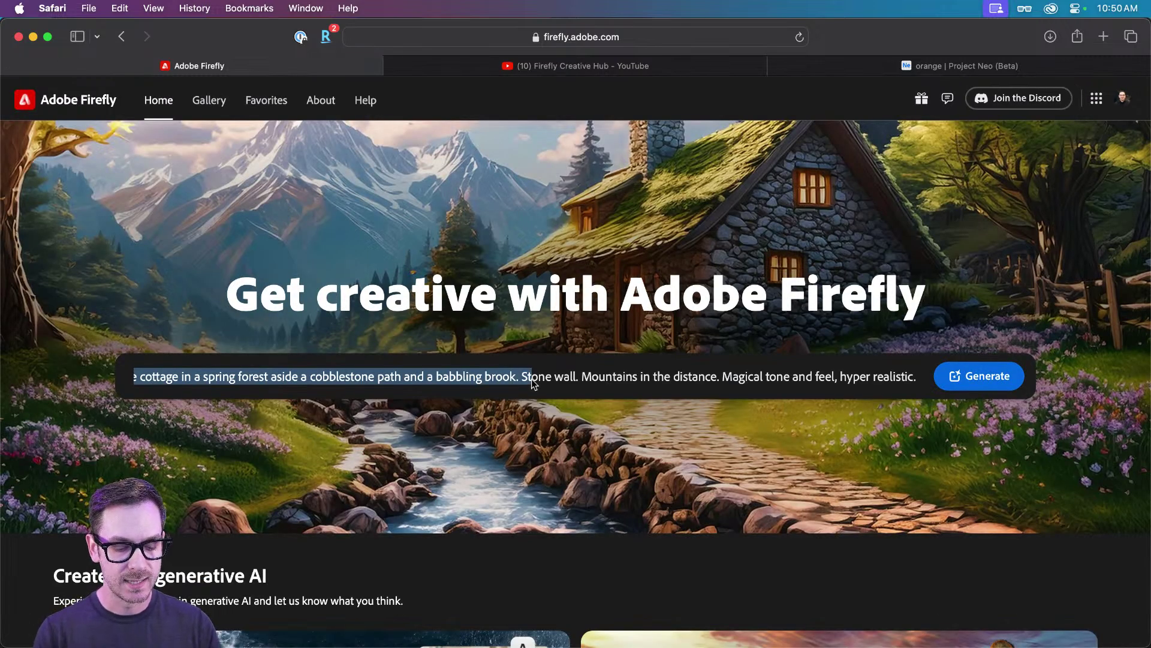
type("A")
key("super+a")
type("A char")
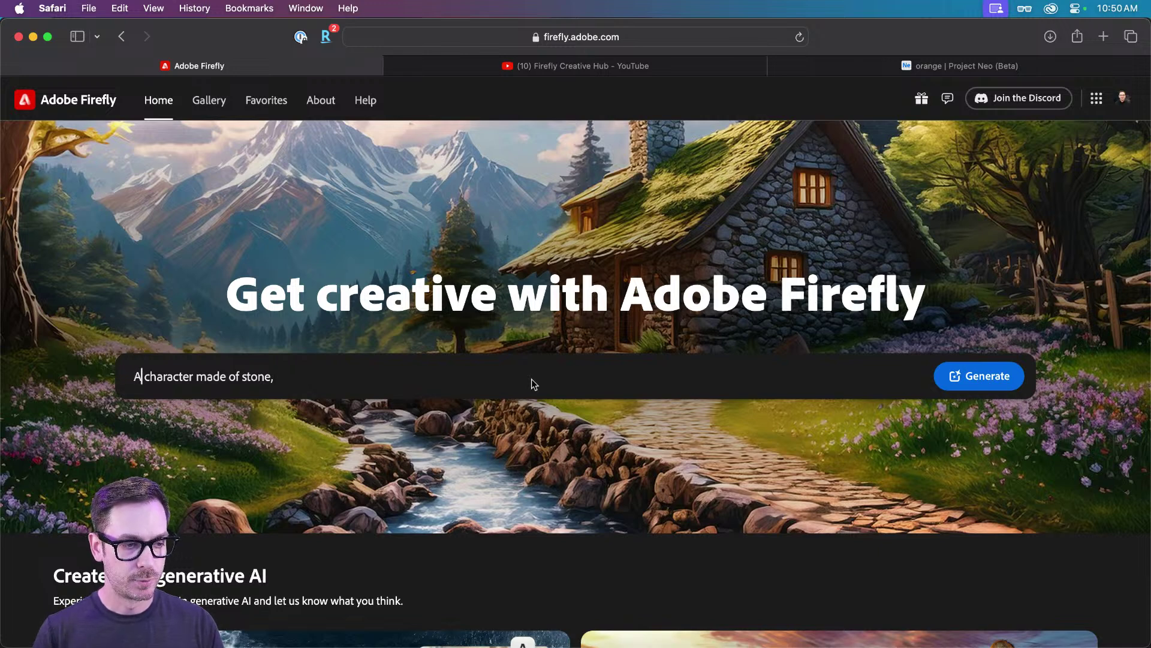
Step: Expand the prompt to "A product shot of a character made of stone, on a light background, studio lighting" and generate the images
type("pr")
type("oduct shot of")
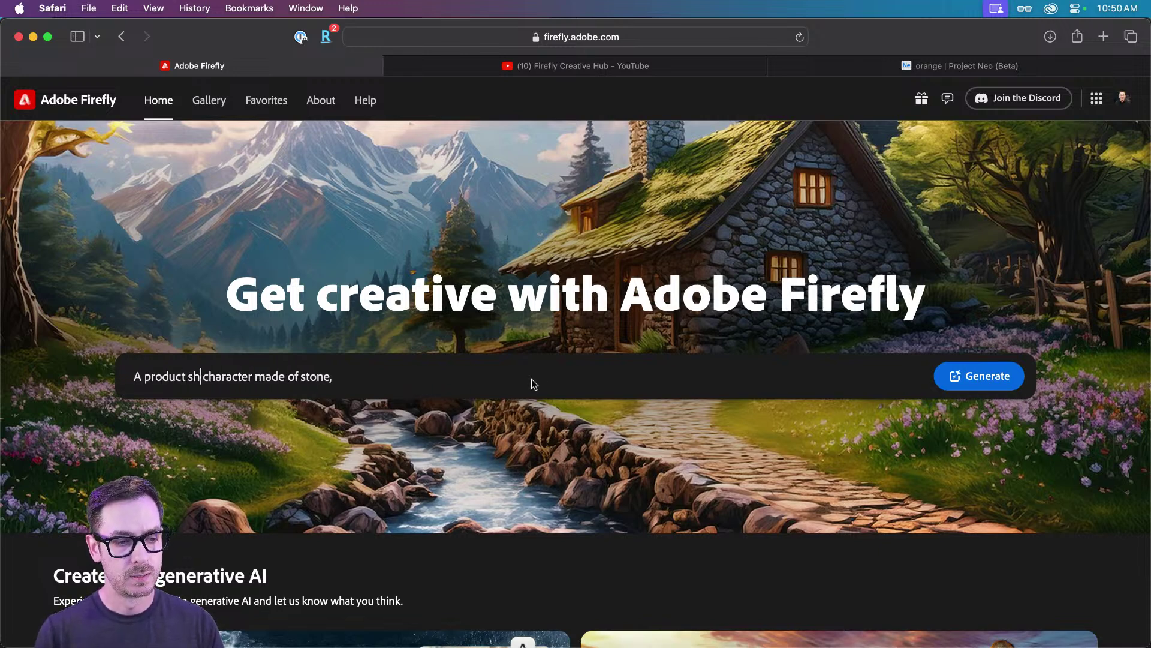
type(" a")
key("super+Right")
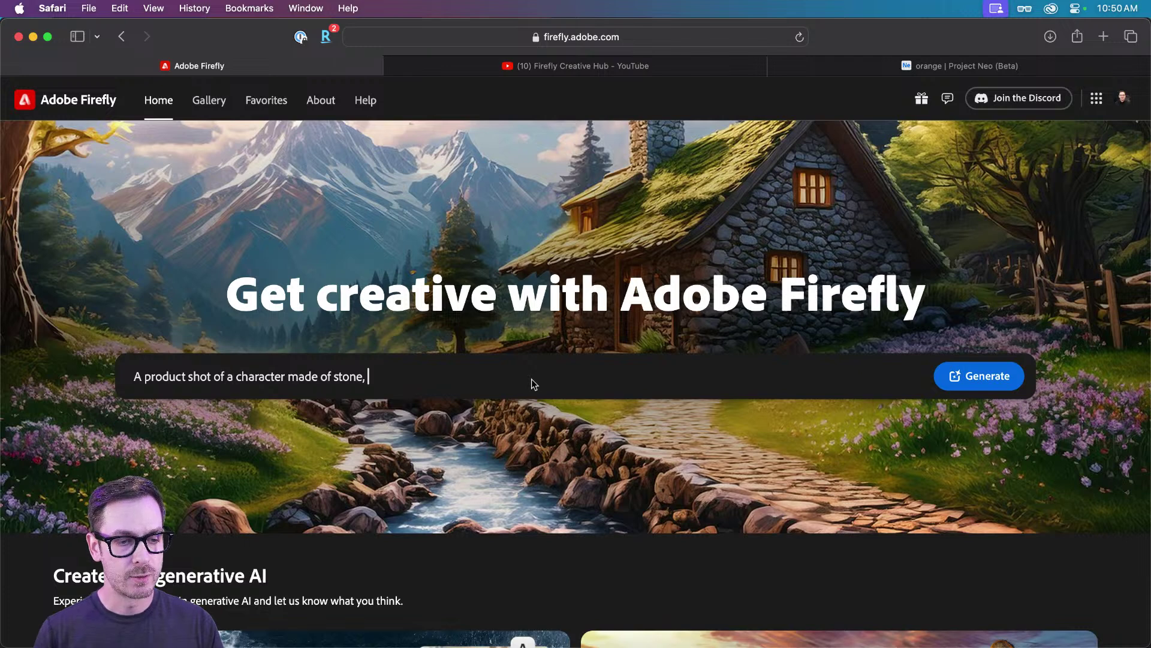
type("on a ligght")
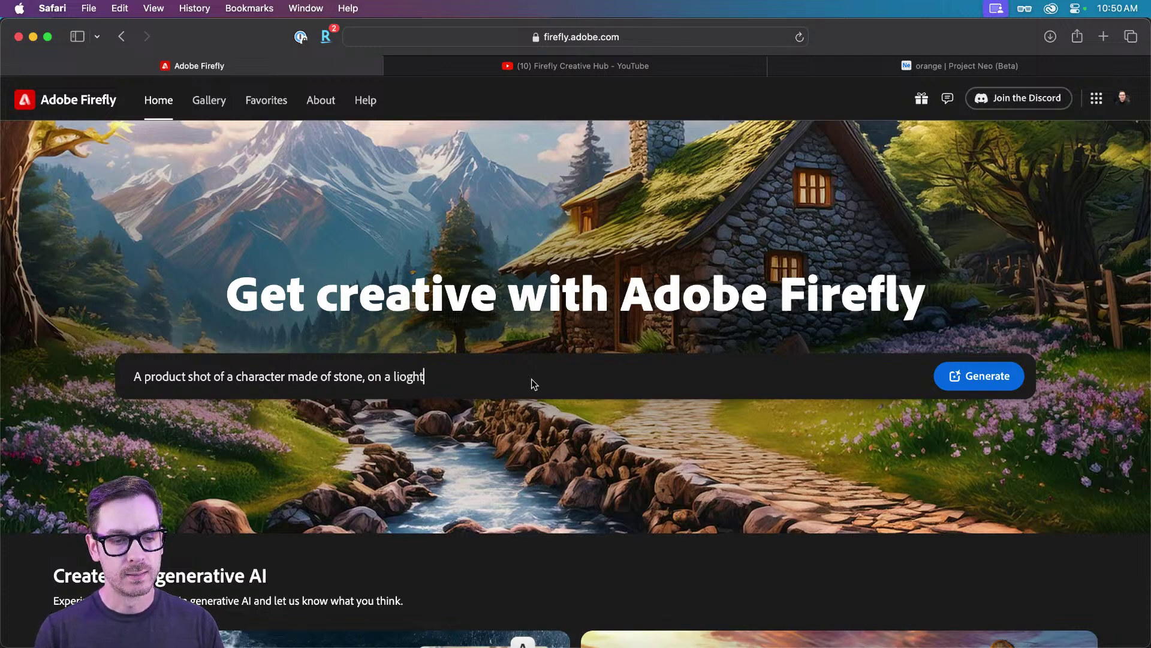
key("BackSpace")
key("BackSpace")
key("BackSpace")
key("BackSpace")
type("ght background,")
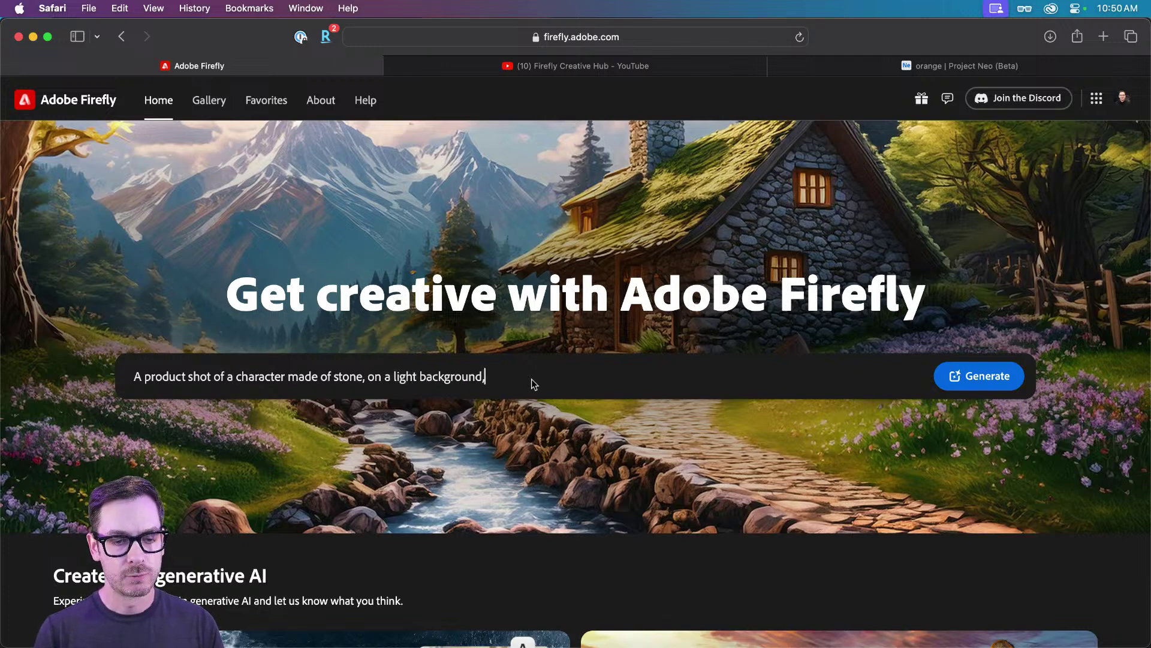
type(" studio lightin")
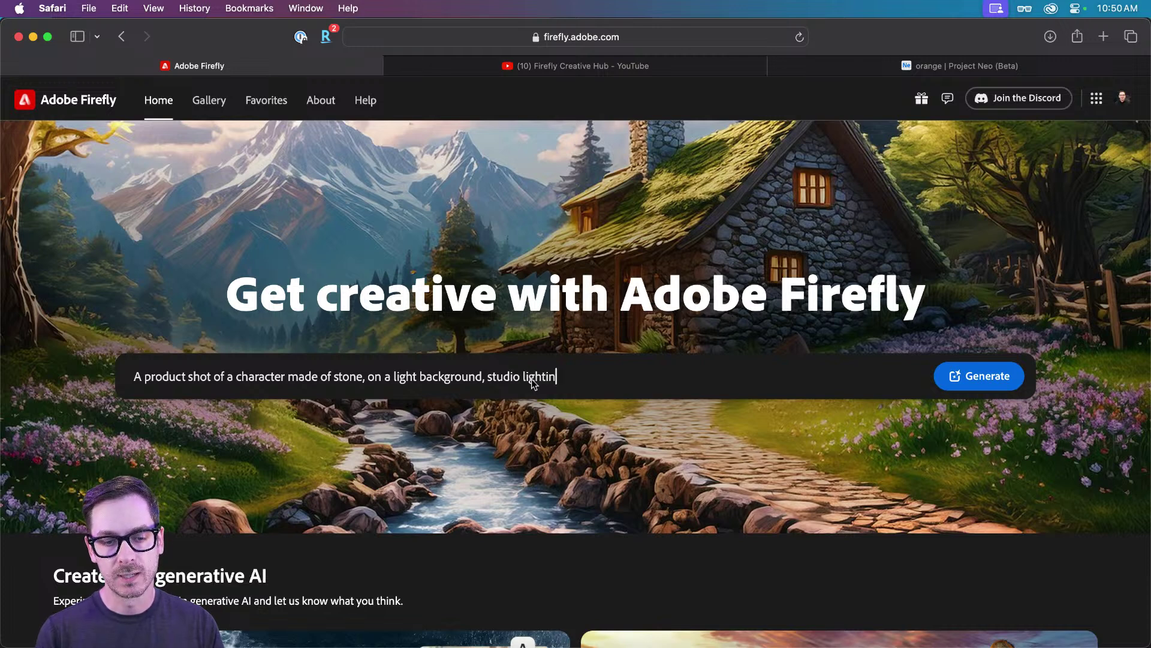
type("g")
key("Return")
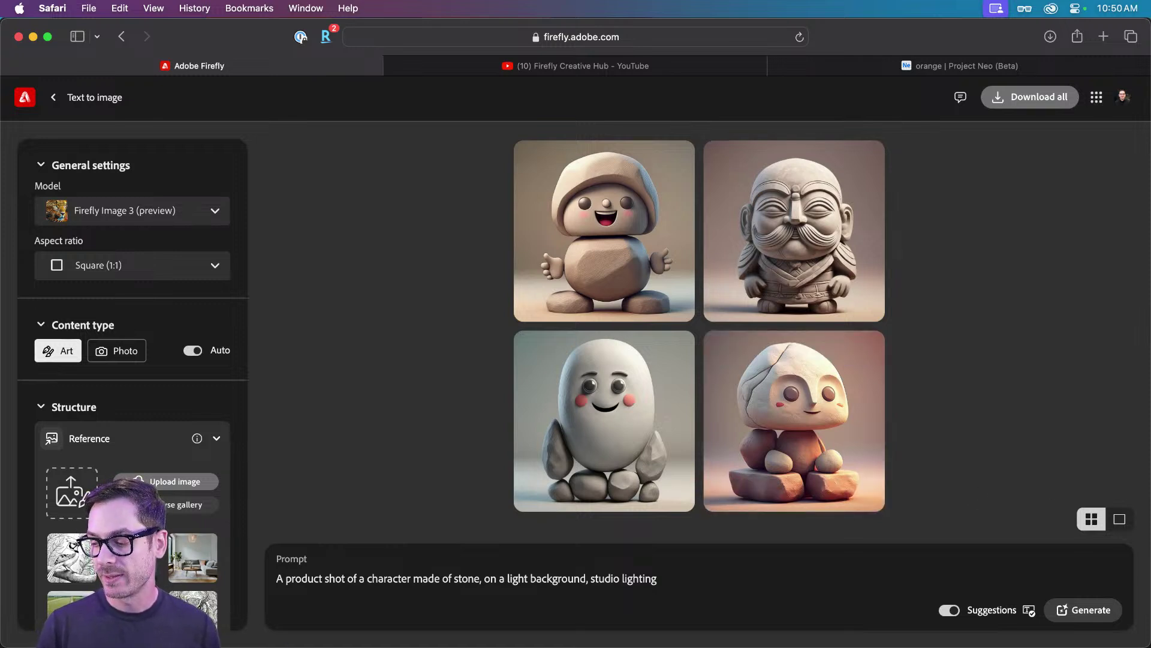
Step: Upload the 3D character image as the structure reference, accepting the upload terms, and set the content type to Photo
left_click_drag(1017, 647, 70, 489)
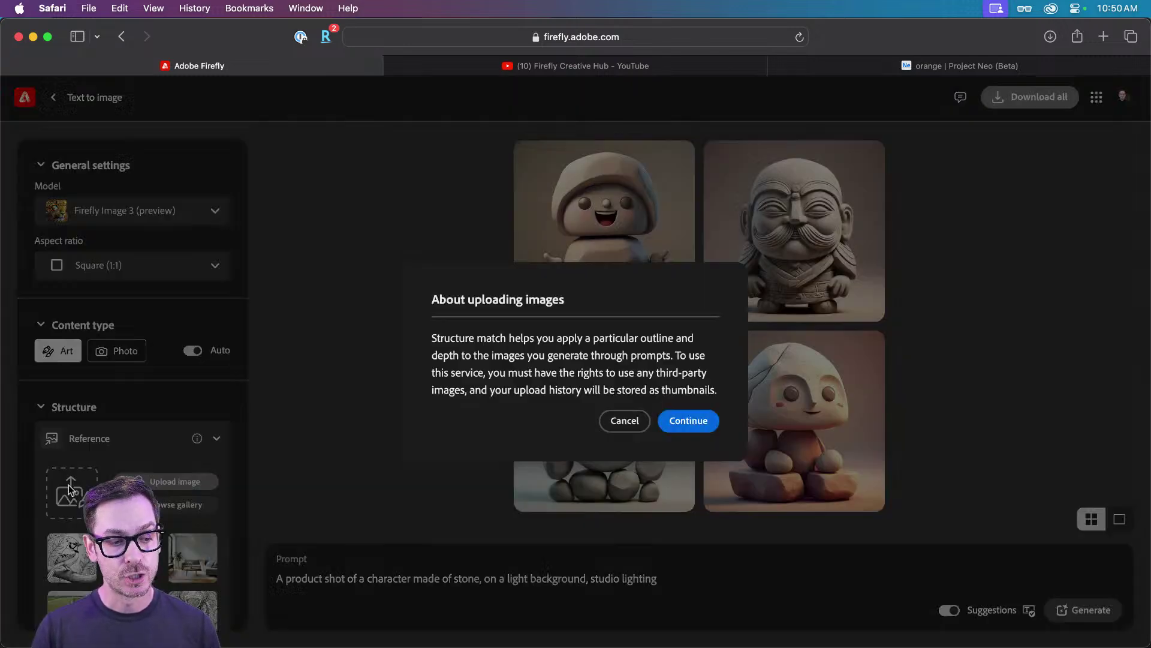
left_click(699, 423)
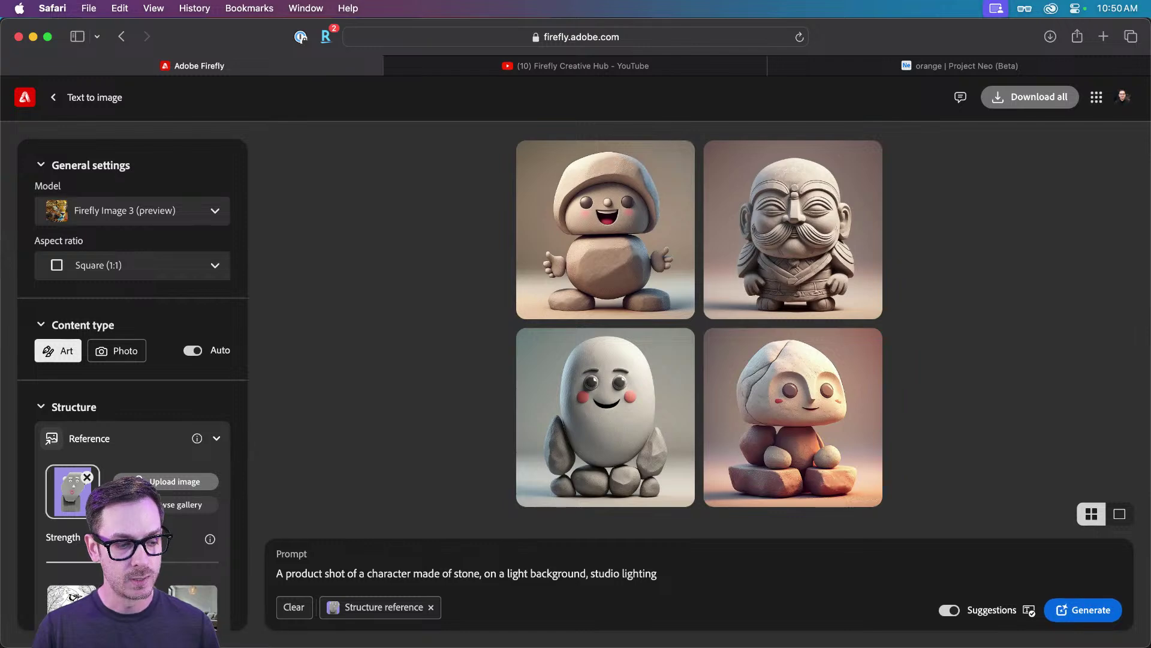
scroll(169, 463, "down", 3)
scroll(128, 336, "up", 2)
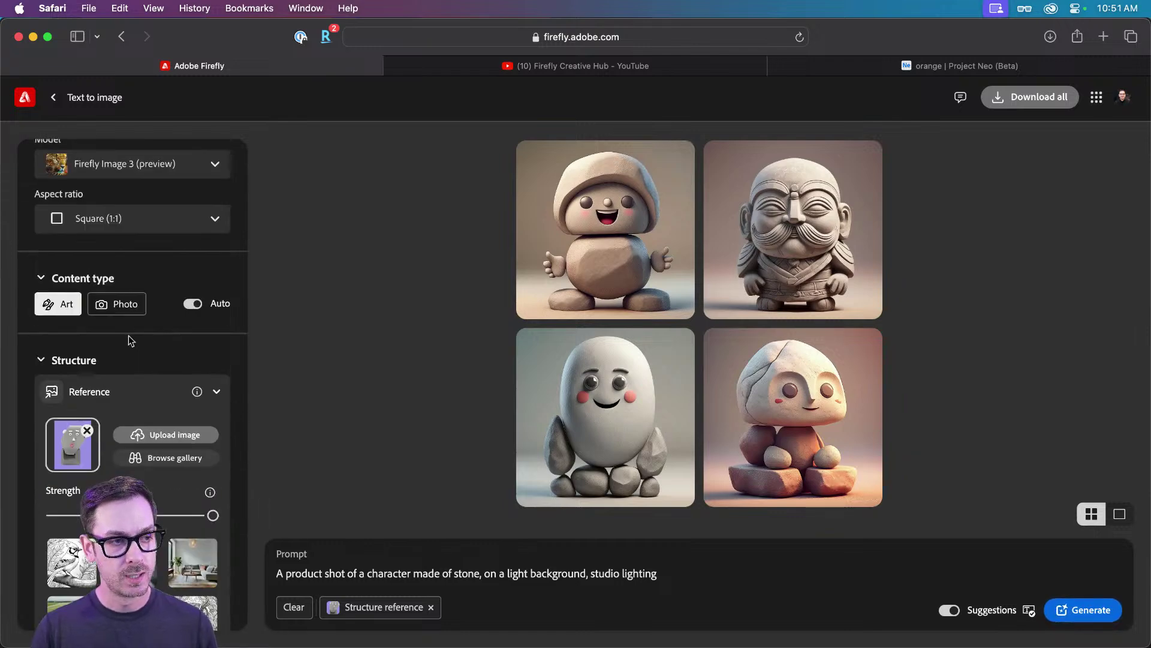
scroll(129, 341, "up", 2)
left_click(123, 349)
Step: Look through the style references and effects in Firefly, and switch to the Firefly Creative Hub channel on YouTube
scroll(187, 449, "down", 10)
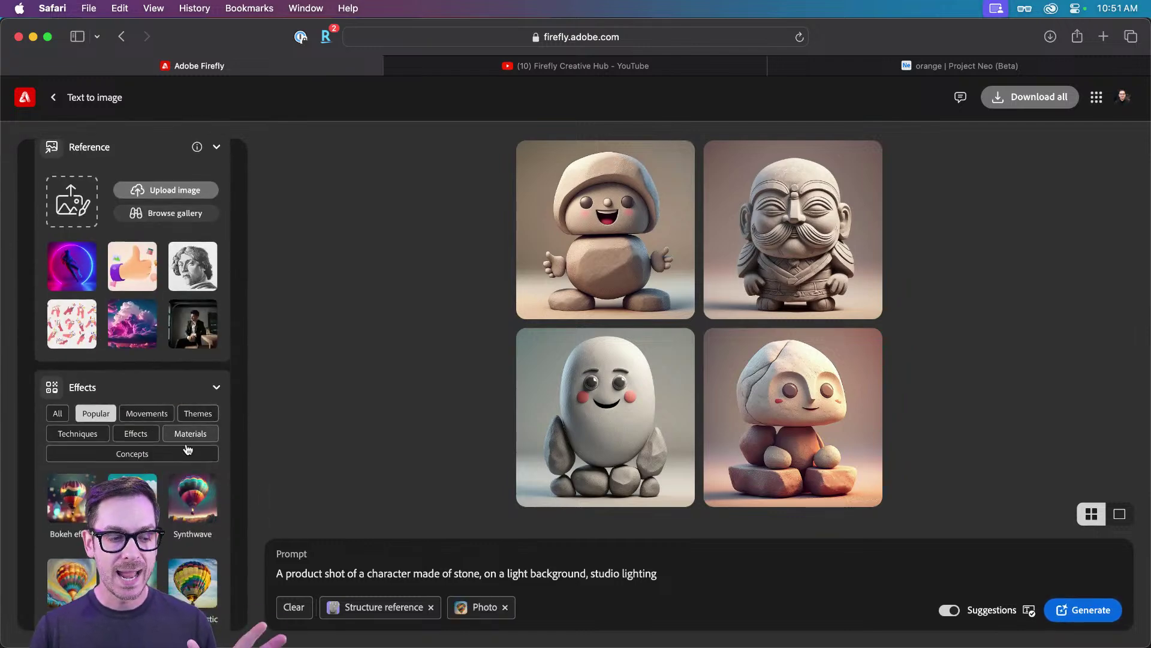
scroll(187, 450, "down", 2)
scroll(187, 450, "up", 2)
left_click(193, 582)
left_click(469, 62)
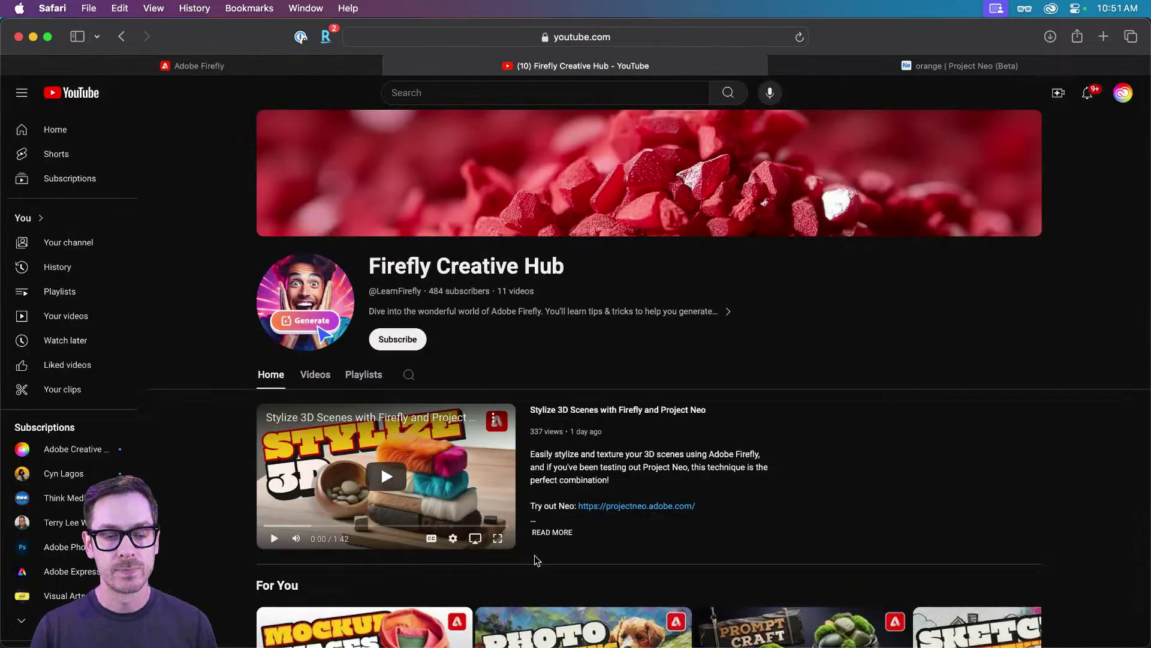
Step: Return to Firefly, generate the stone character with the uploaded structure reference, and check the reference against the original Project Neo character
left_click(282, 66)
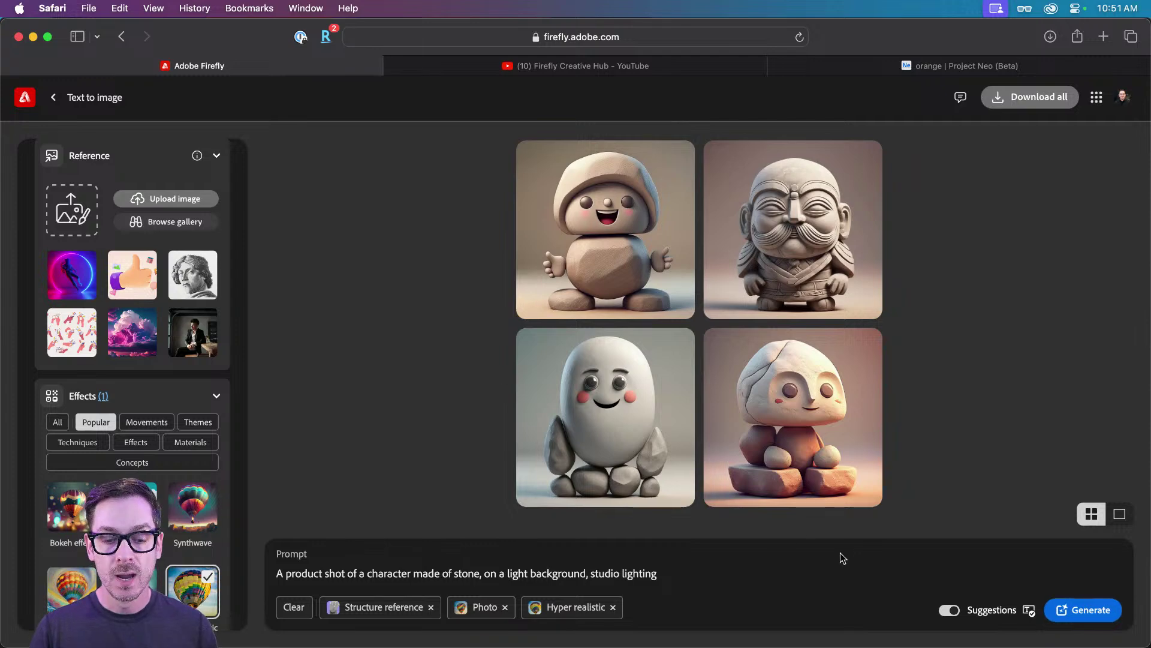
left_click(1083, 610)
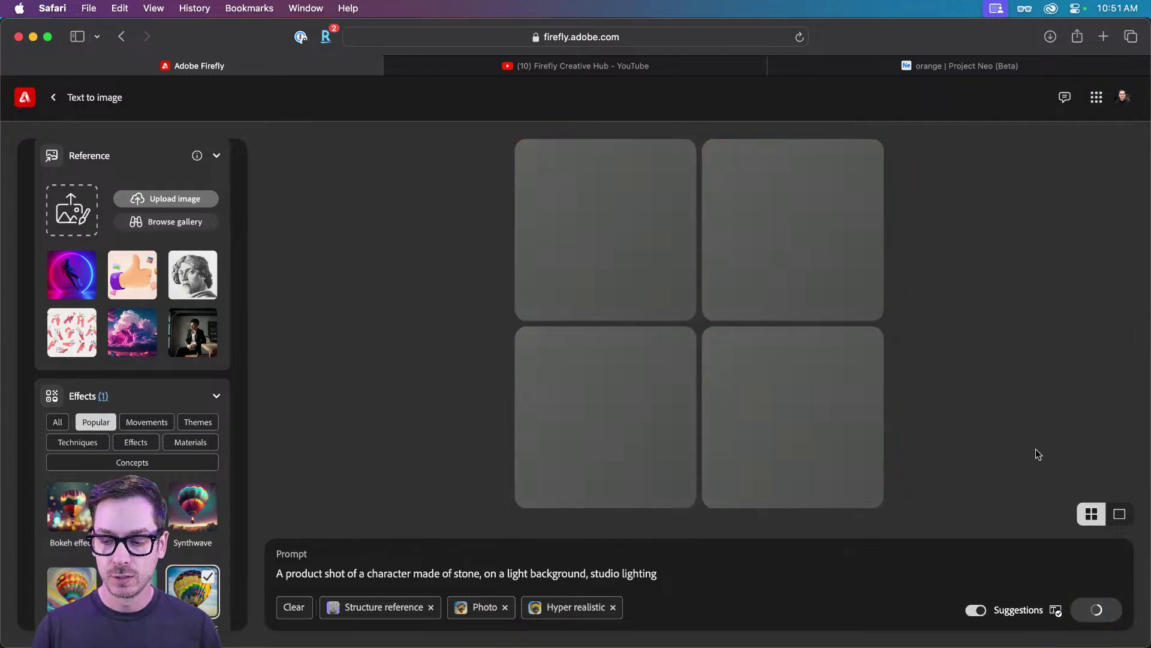
scroll(152, 310, "up", 7)
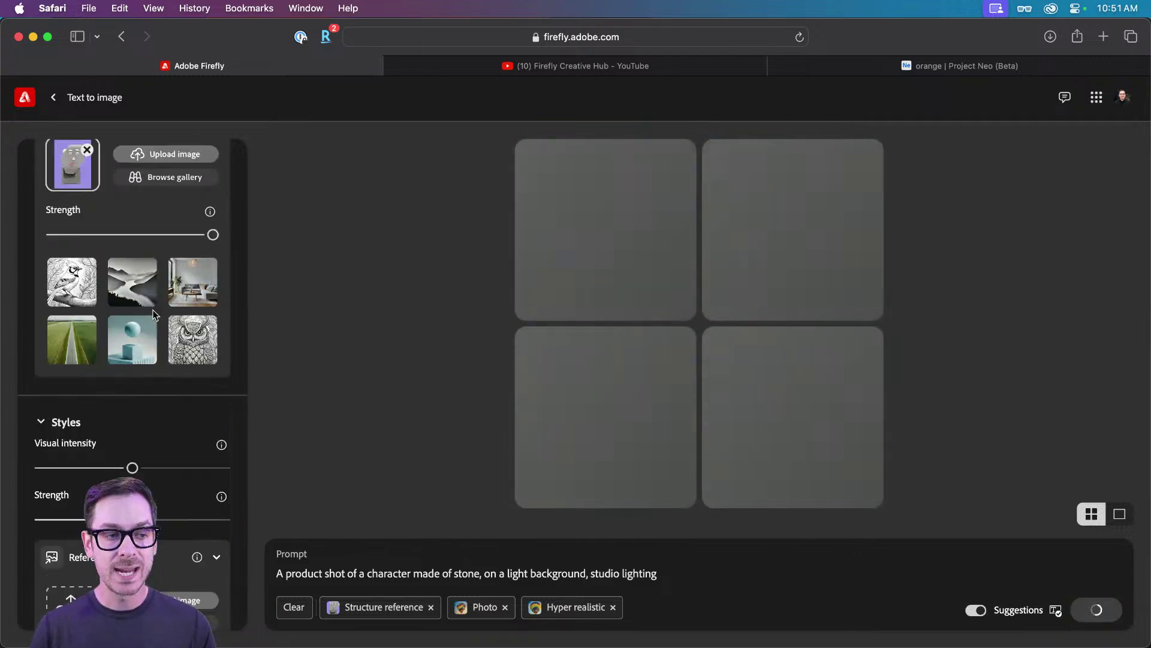
scroll(153, 309, "up", 5)
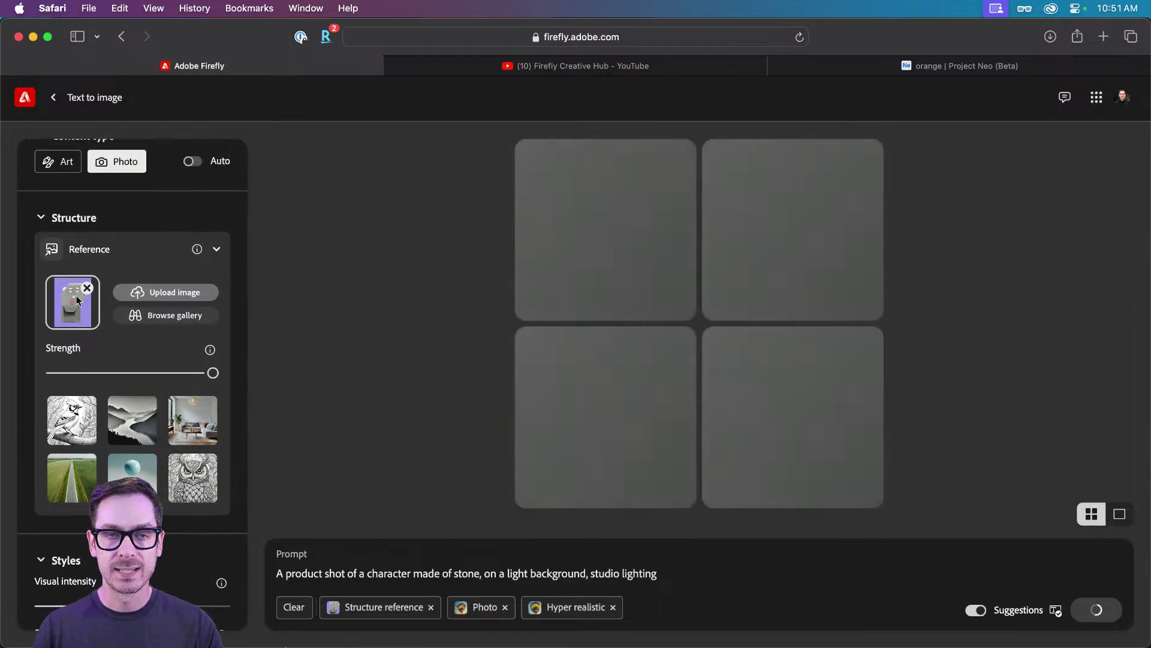
left_click(864, 64)
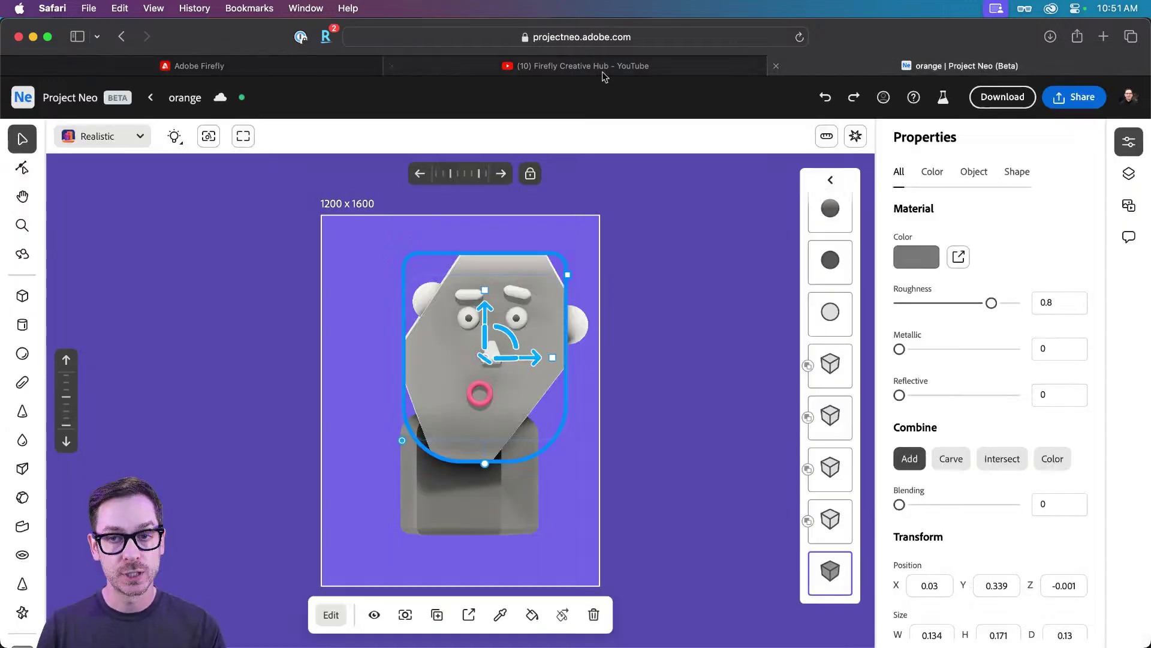
left_click(217, 67)
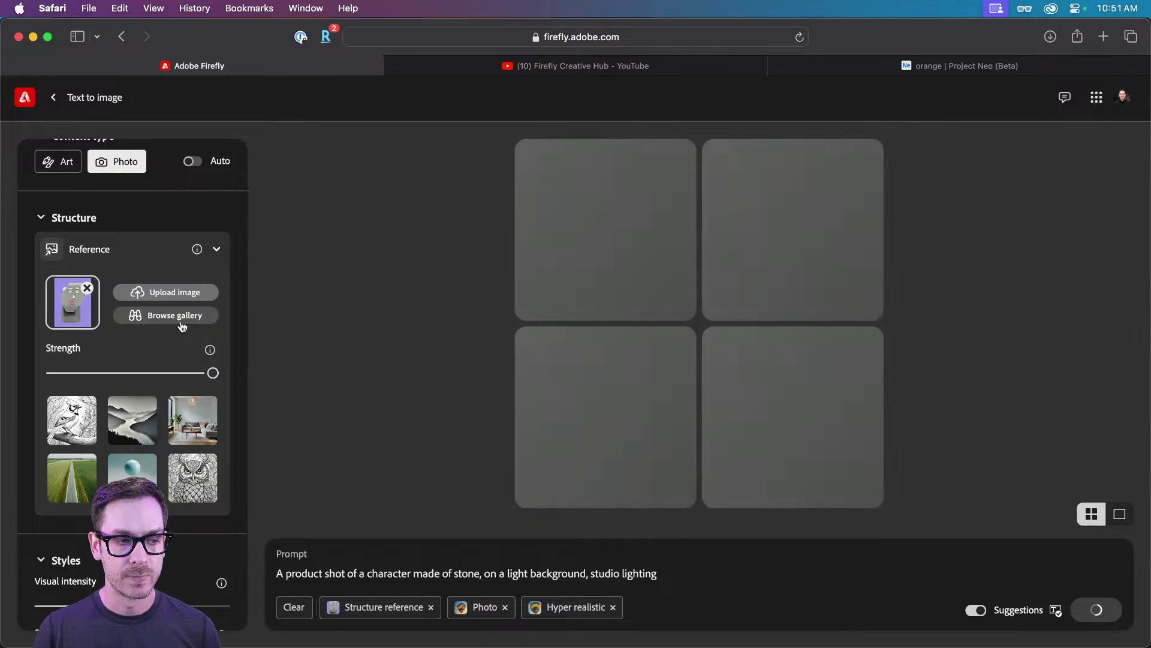
Step: Set the aspect ratio of the generated images to Portrait (3:4)
scroll(167, 323, "up", 5)
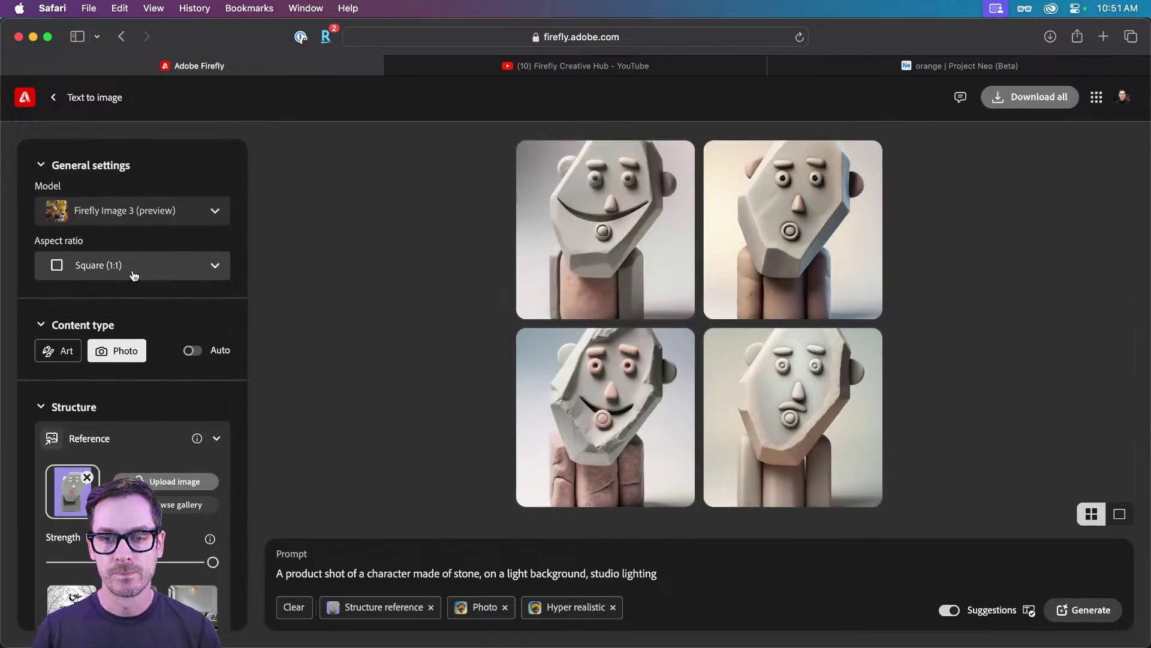
left_click(134, 276)
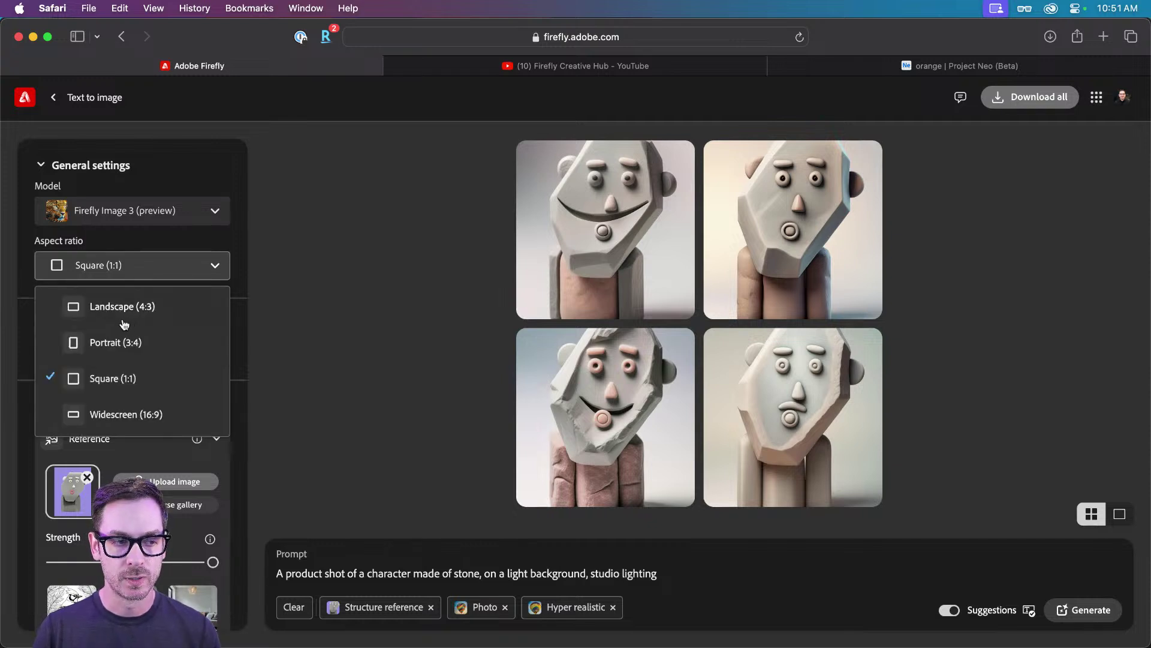
left_click(105, 354)
Step: Replace "of stone" with "meat" in the character prompt and generate new images
left_click(456, 573)
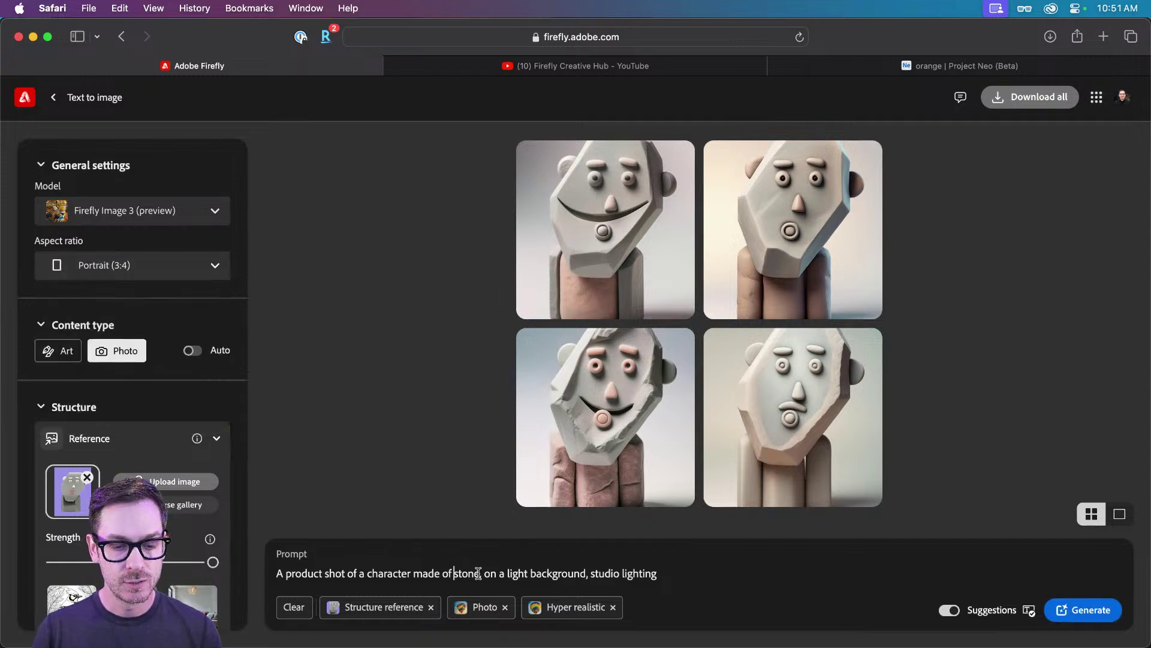
type(",")
left_click_drag(478, 573, 443, 573)
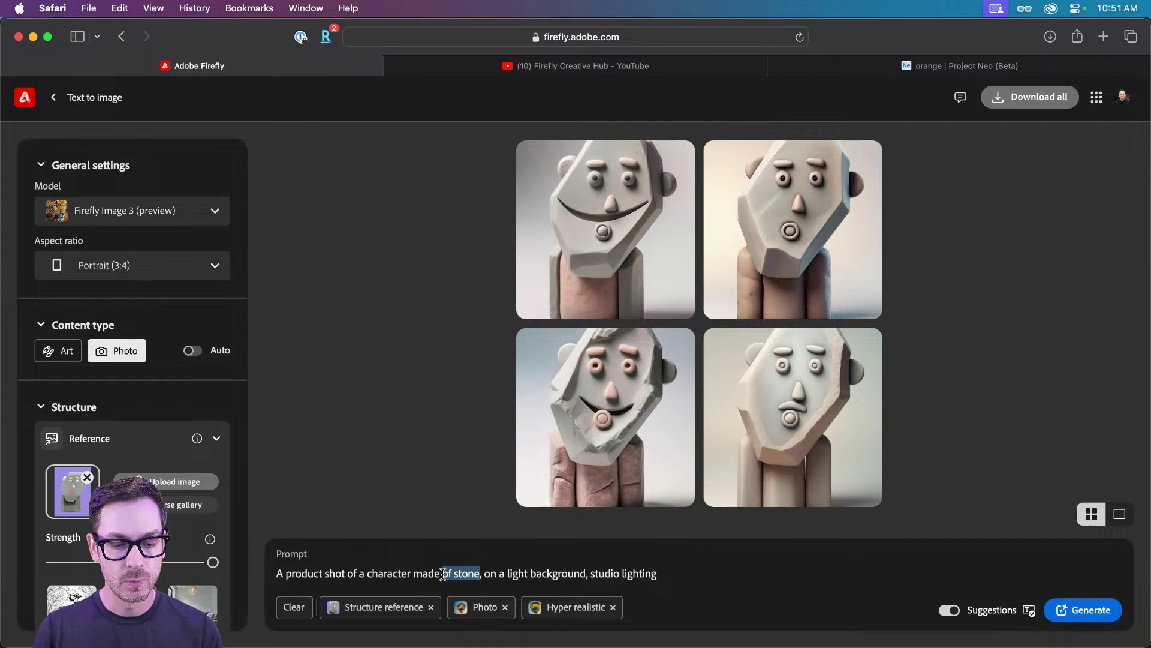
type("meat,")
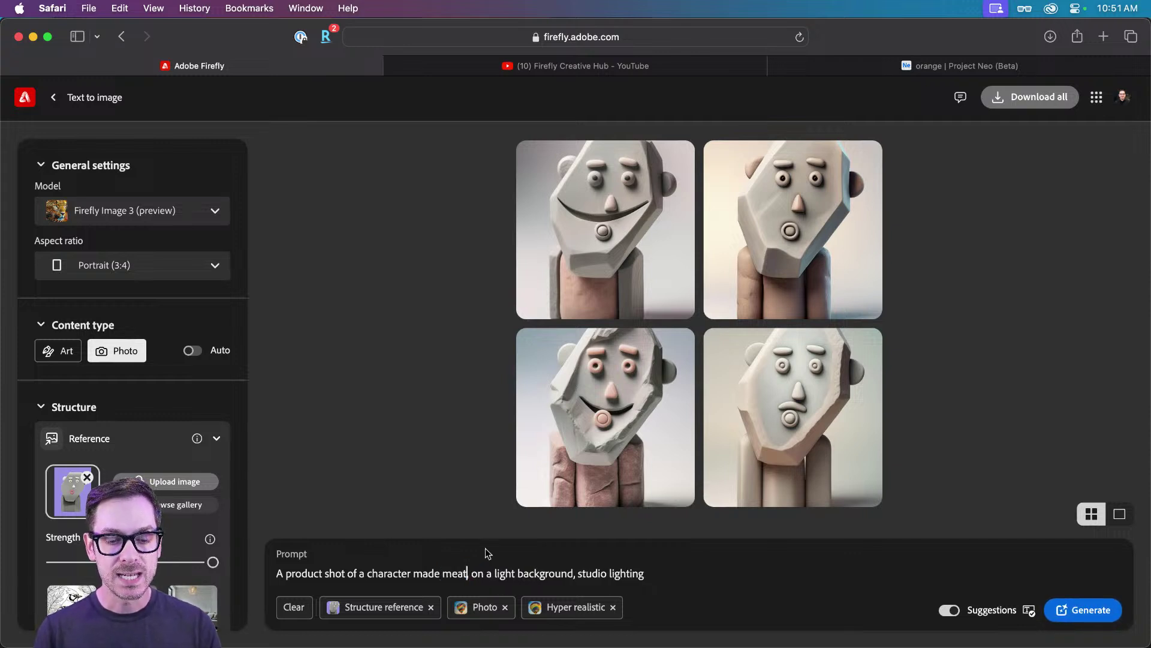
key("Return")
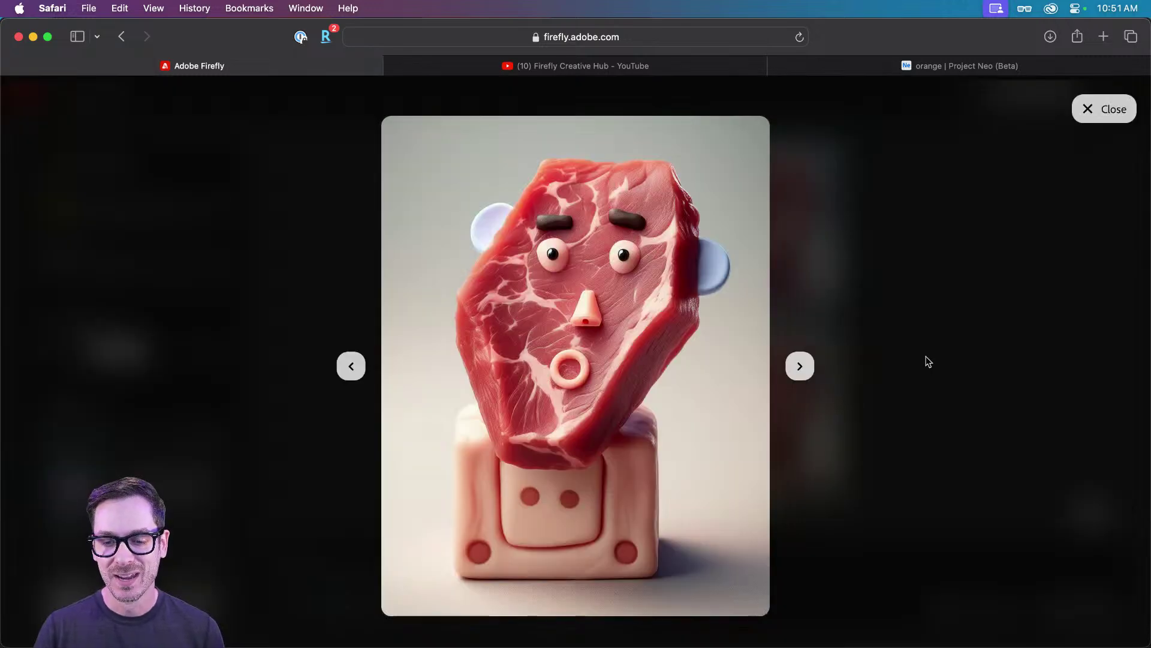
Step: View the enlarged meat character, then replace "meat" with "fur" in the prompt and generate new images
left_click(779, 390)
left_click(933, 360)
double_click(448, 575)
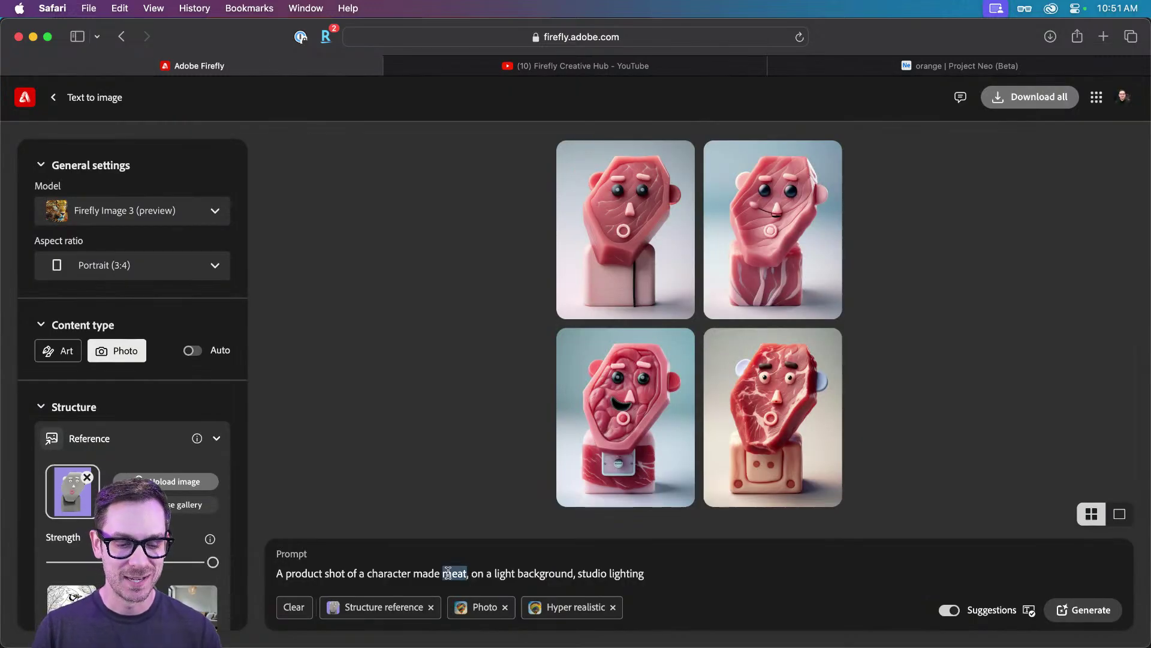
type("fur,")
key("Return")
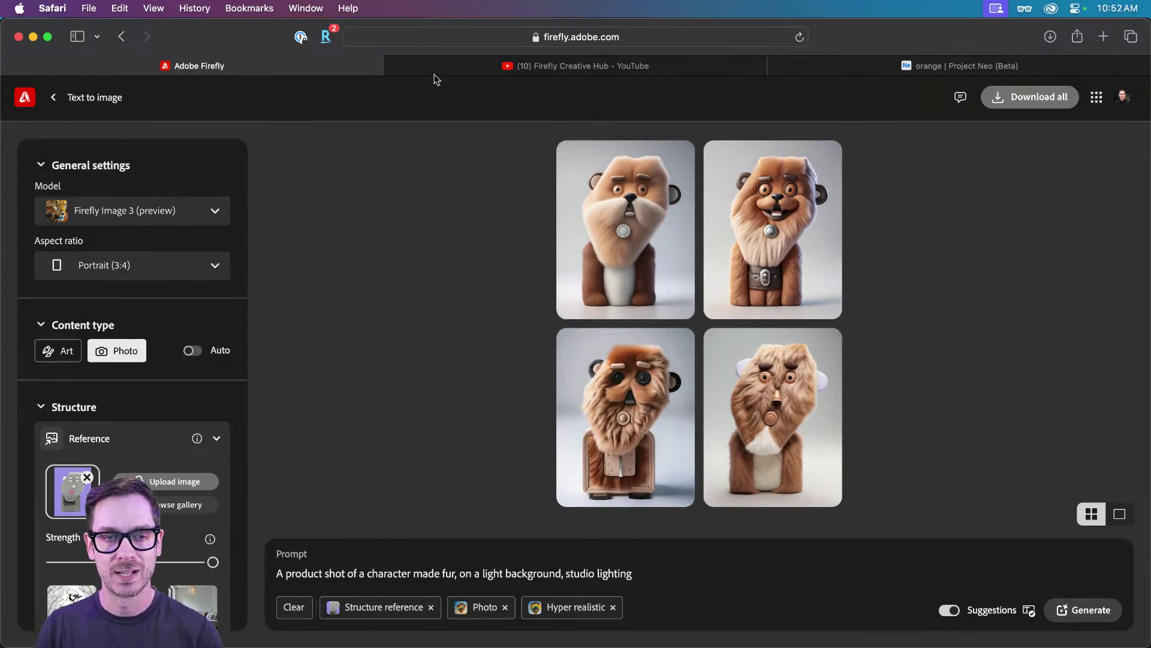
Step: Switch to Photoshop, open Generate Image, and choose the multicoloured bear from the gallery as the style reference image
mouse_move(433, 70)
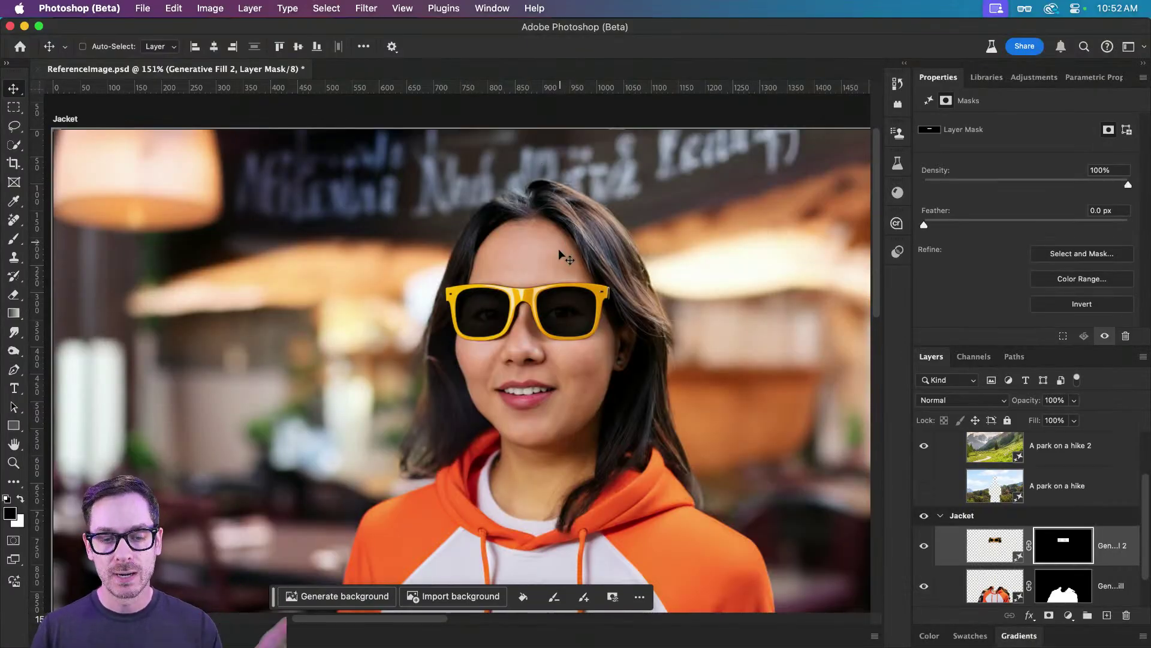
scroll(543, 278, "down", 5)
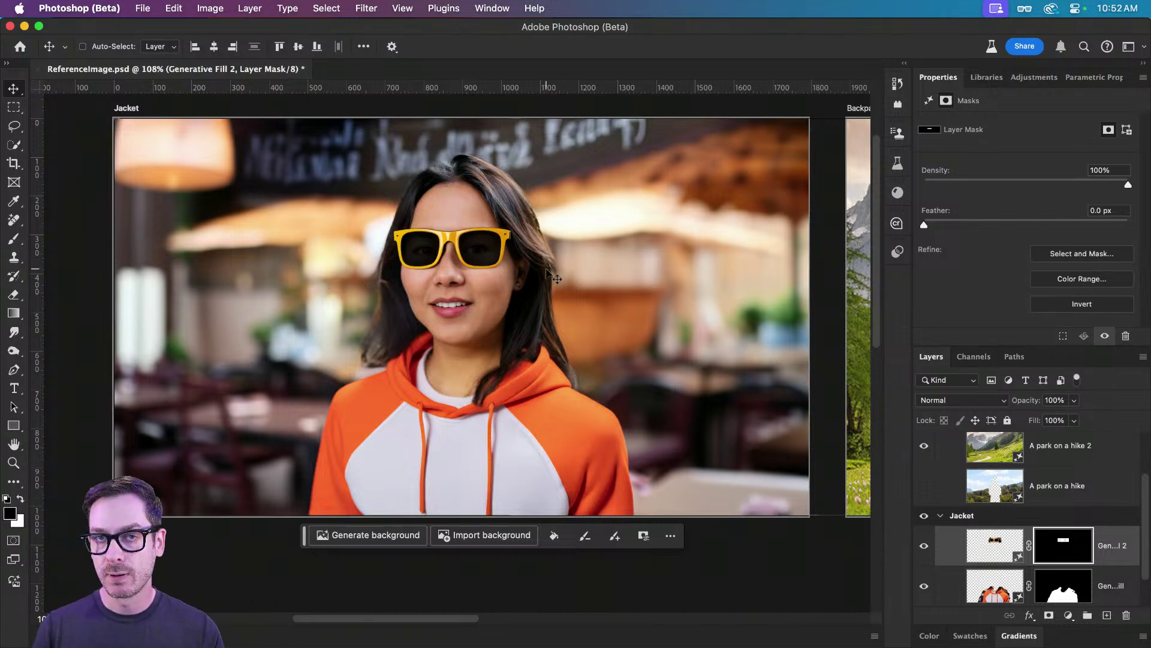
scroll(545, 276, "right", 10)
left_click(14, 581)
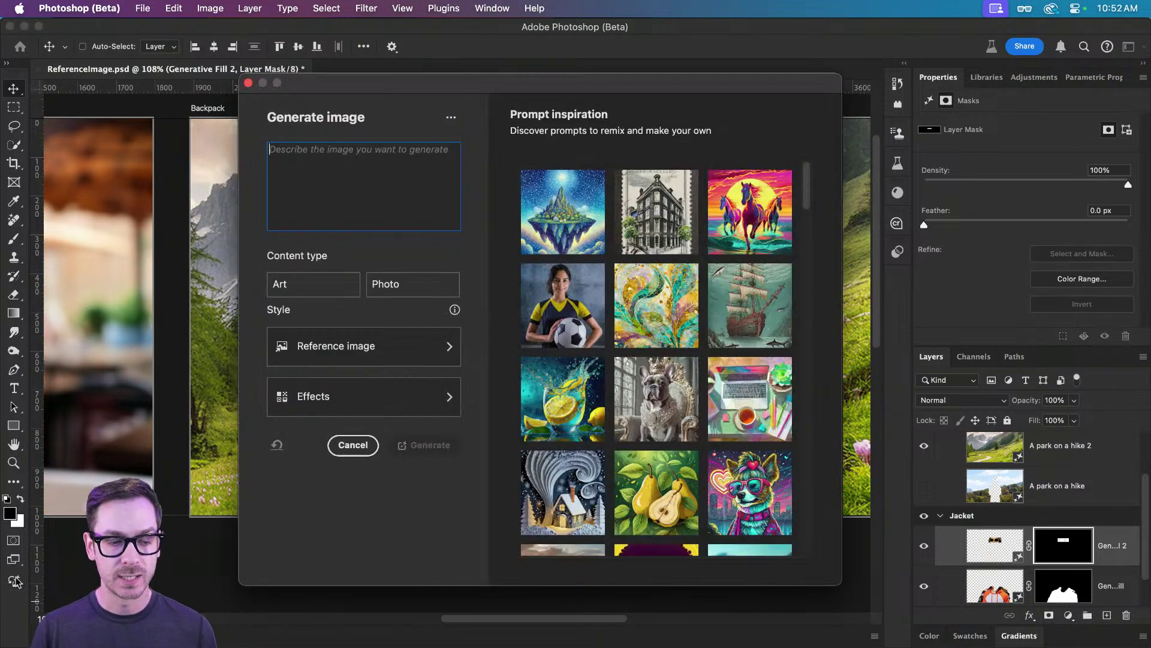
left_click(385, 352)
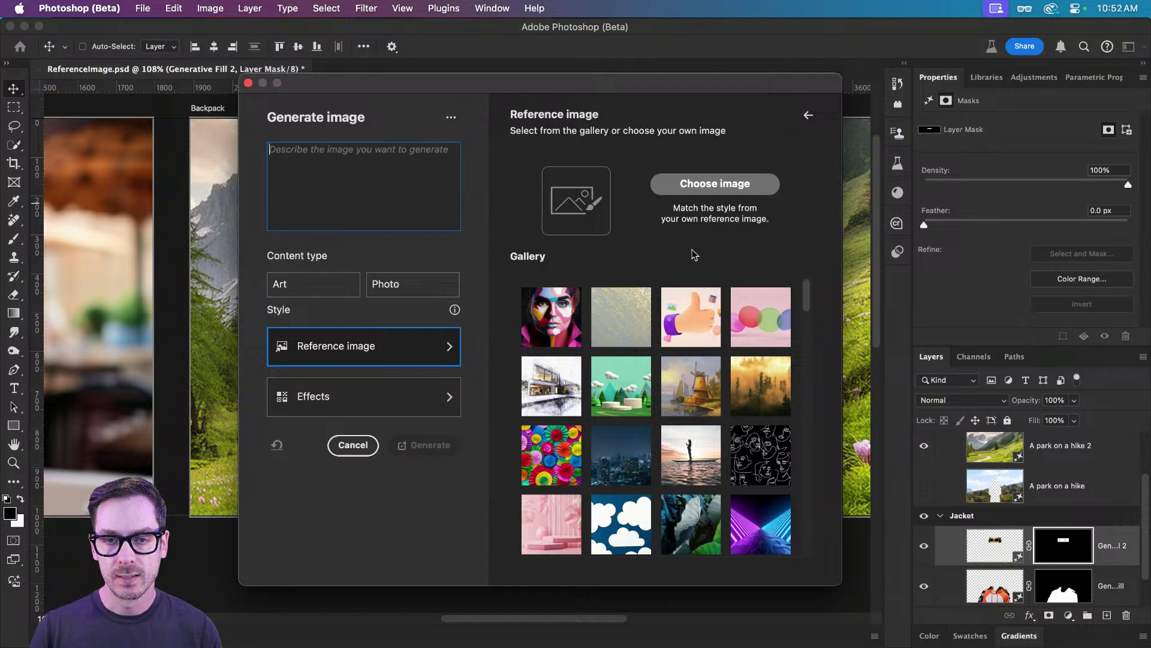
scroll(717, 372, "down", 5)
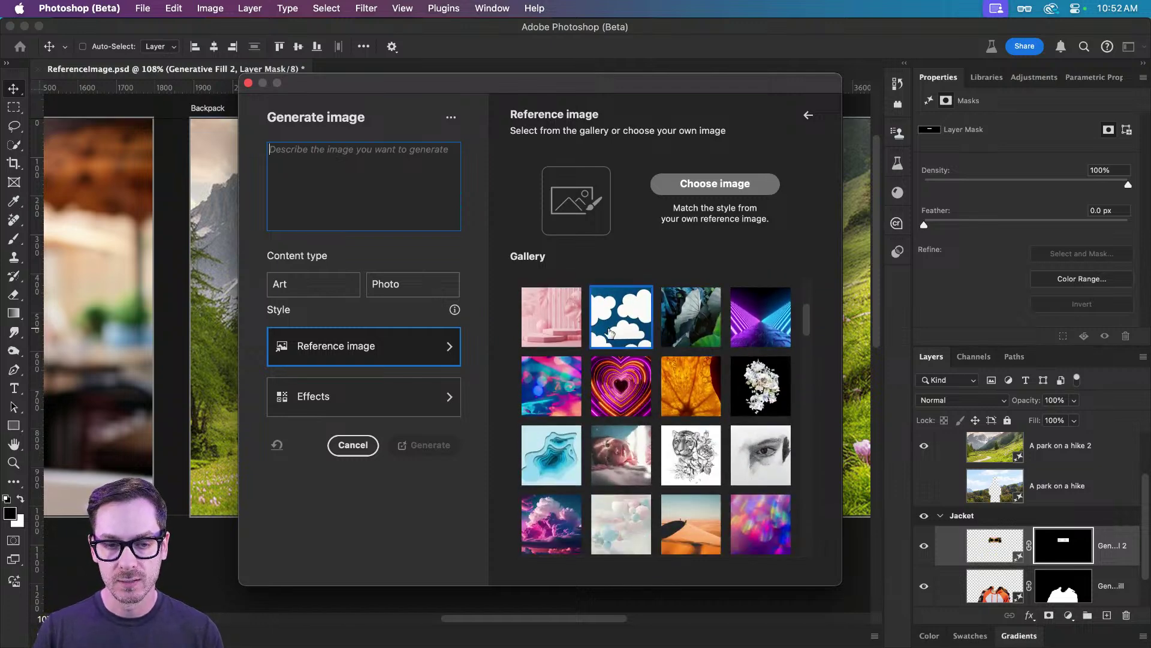
left_click_drag(805, 327, 809, 419)
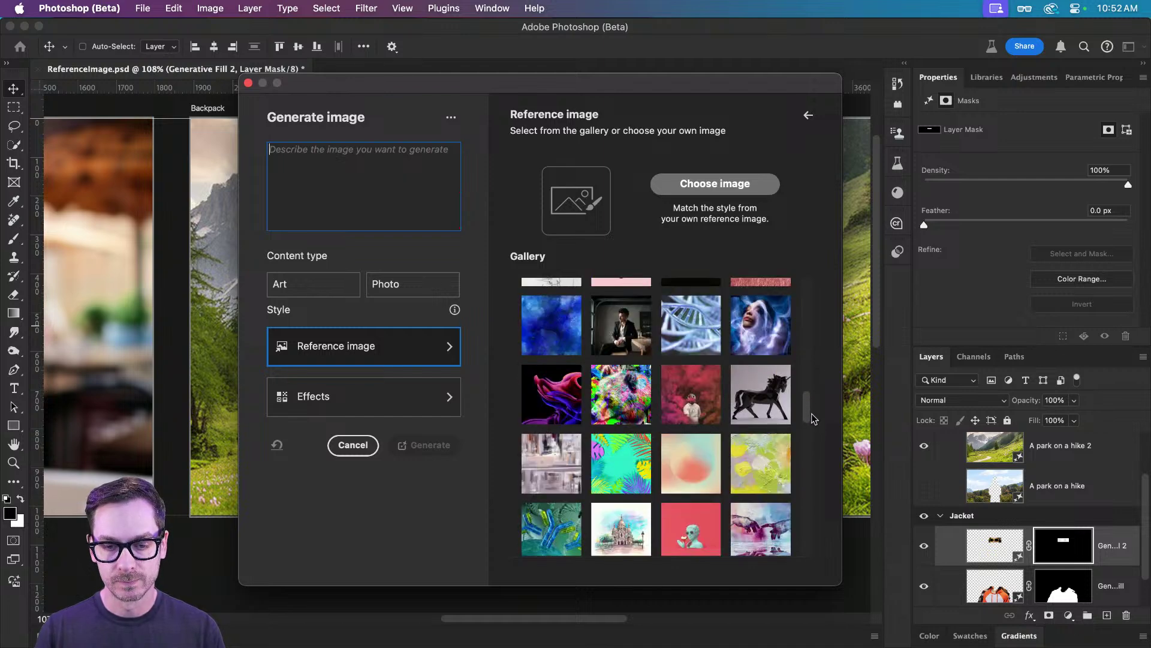
left_click(615, 394)
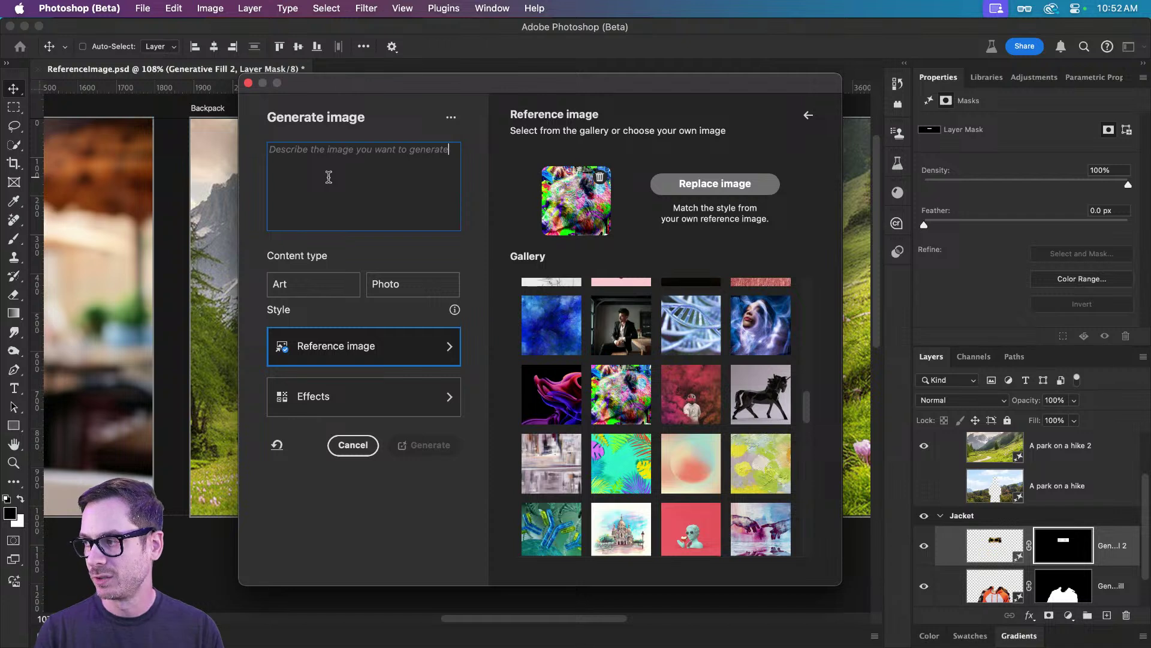
Step: Enter the prompt "Portrait of a man" and generate the image with the chosen style reference
type("Portrait of a man")
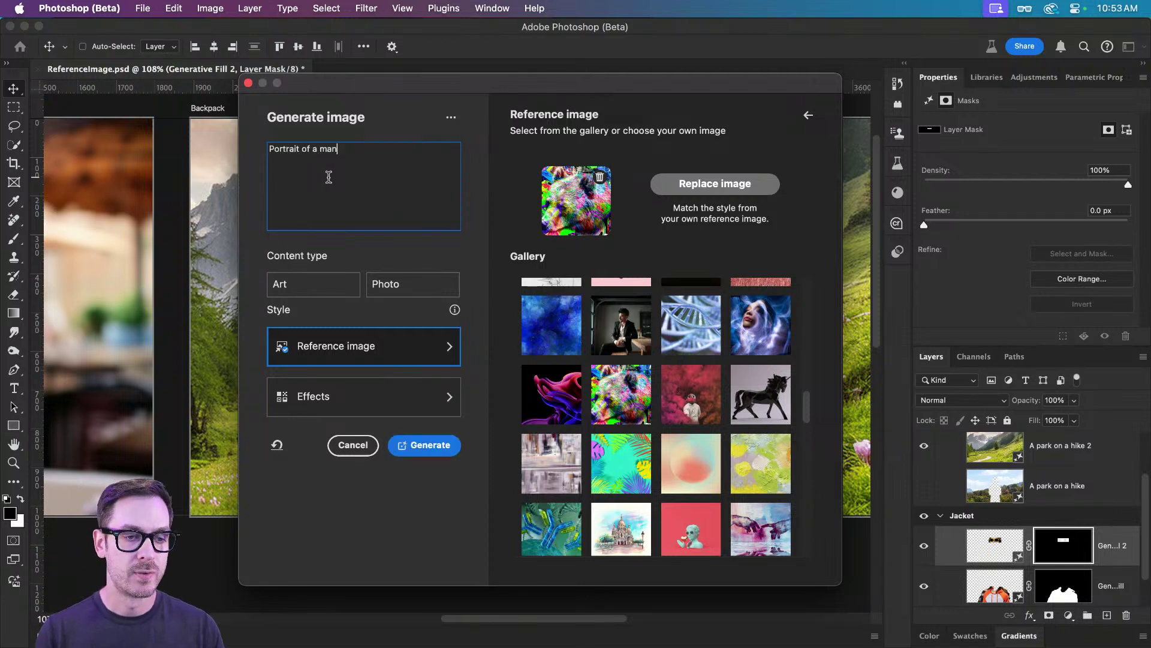
left_click(423, 287)
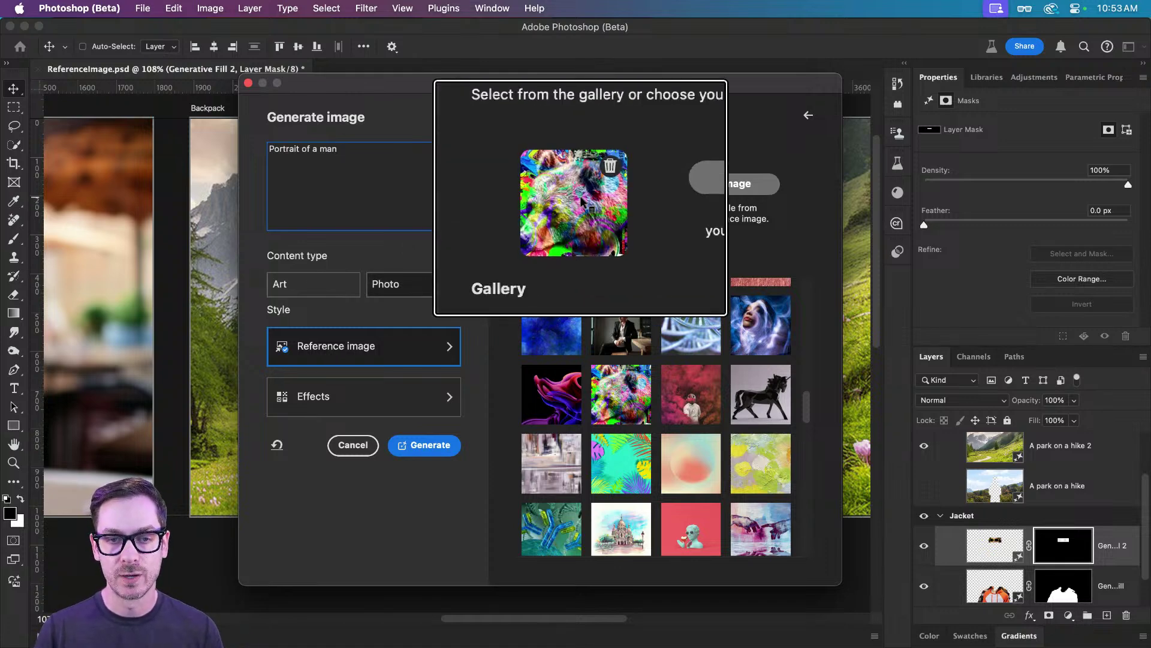
left_click(426, 445)
scroll(360, 347, "left", 10)
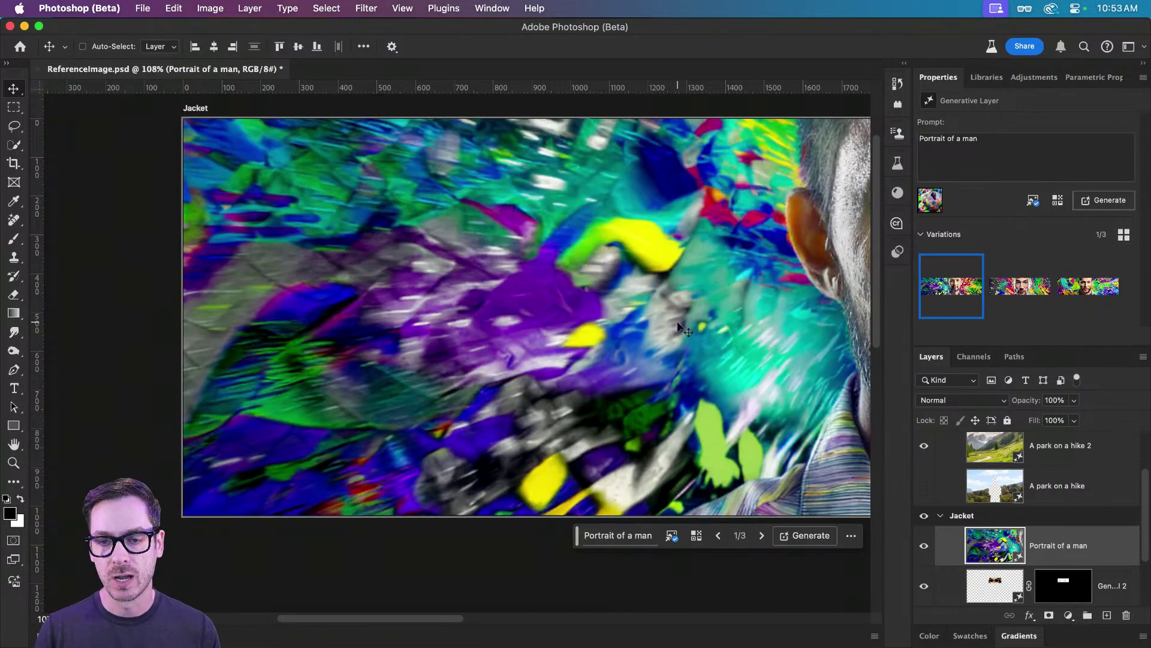
Step: Compare the generated portrait variations in the Jacket artboard and apply the second one
left_click(1014, 288)
scroll(602, 292, "right", 2)
scroll(601, 292, "right", 2)
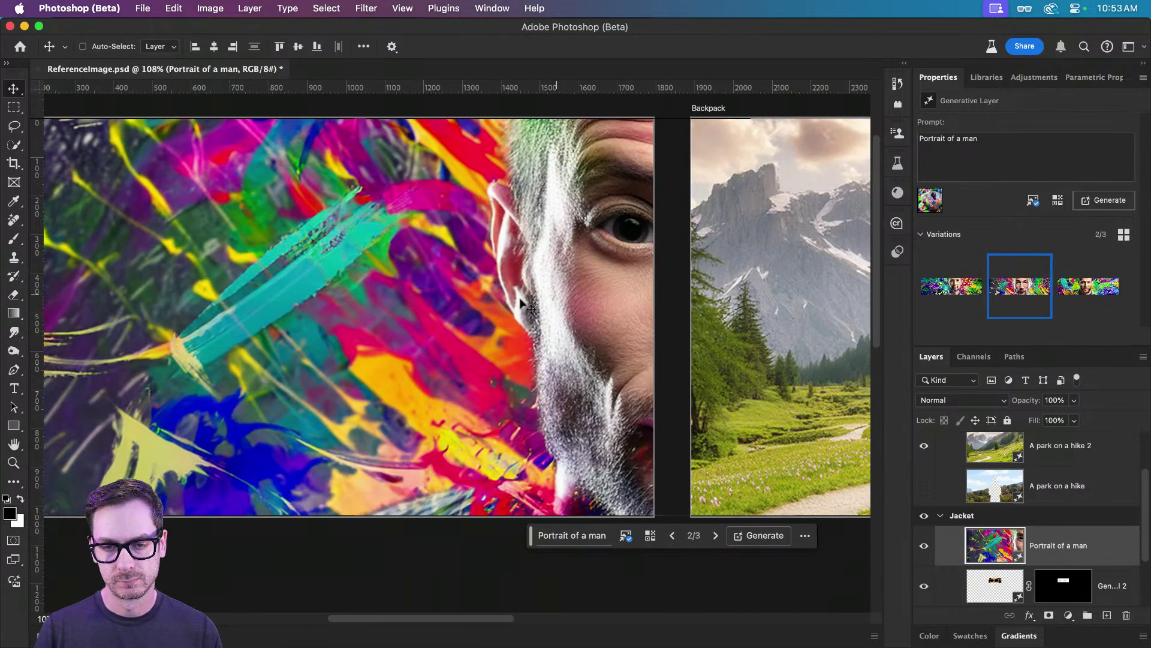
scroll(601, 292, "down", 5)
left_click(1087, 287)
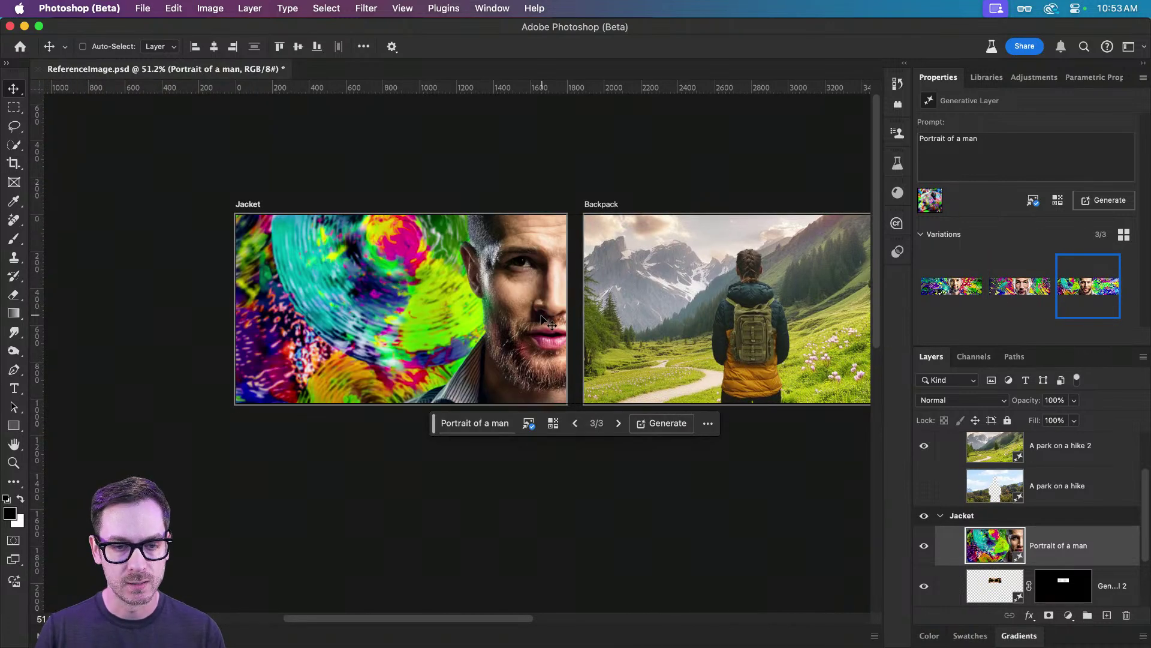
left_click(1027, 288)
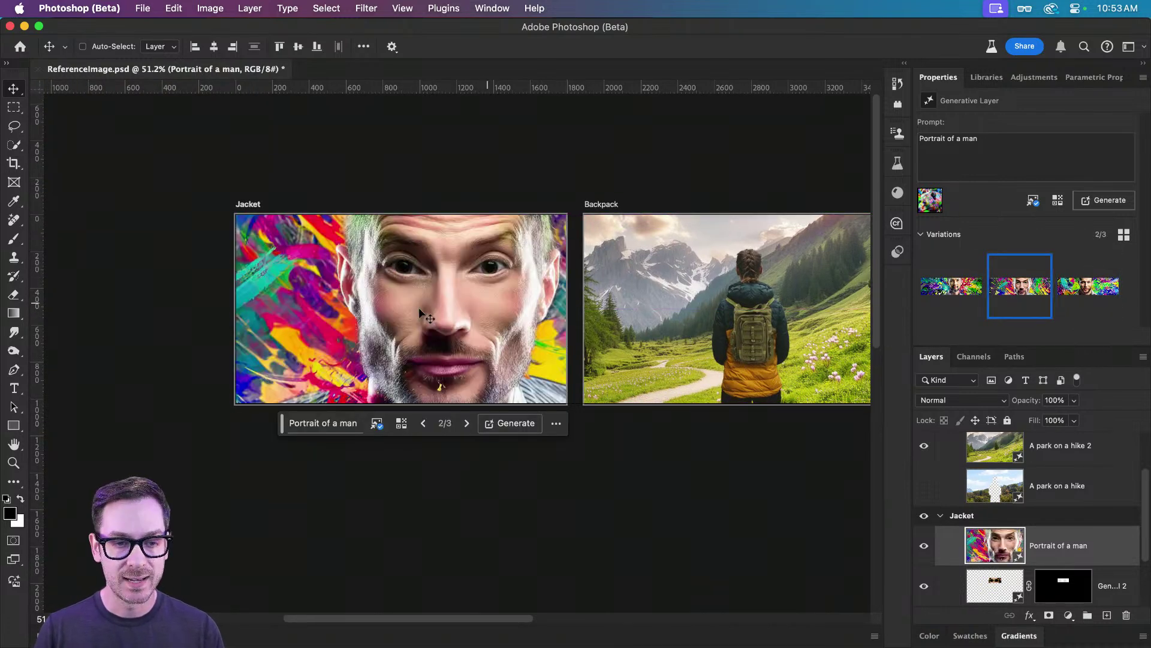
Step: Move the portrait layer horizontally so the man's face sits near the centre of the Jacket artboard, undoing the overly large shift
left_click_drag(475, 320, 441, 318)
left_click_drag(294, 306, 557, 305)
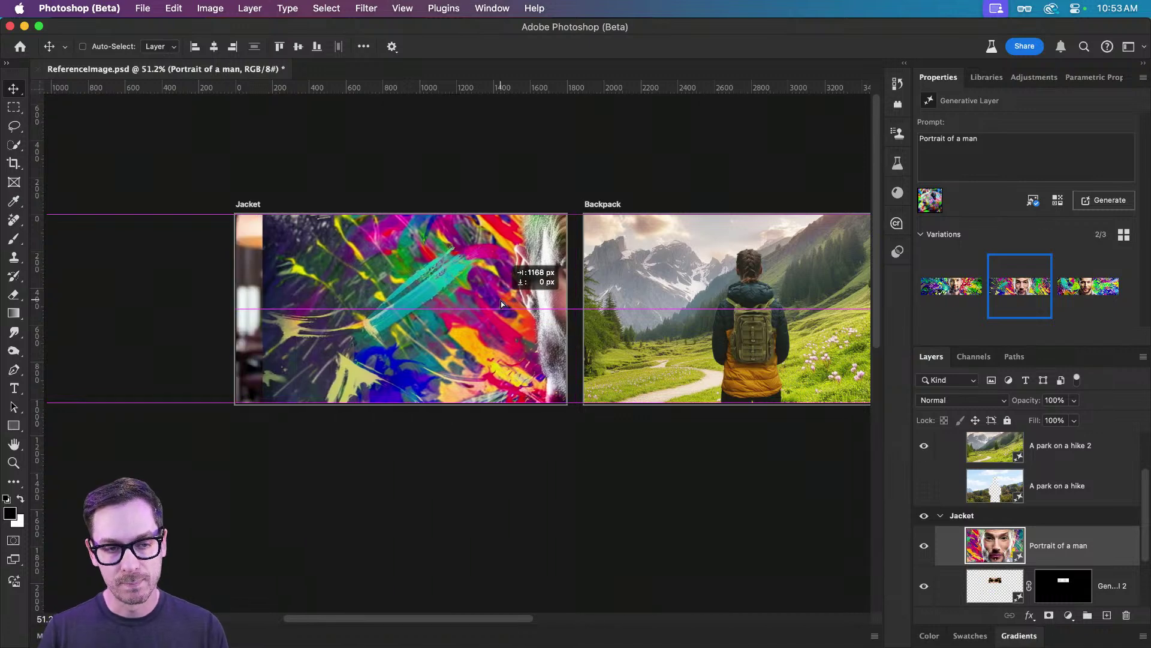
key("super+z")
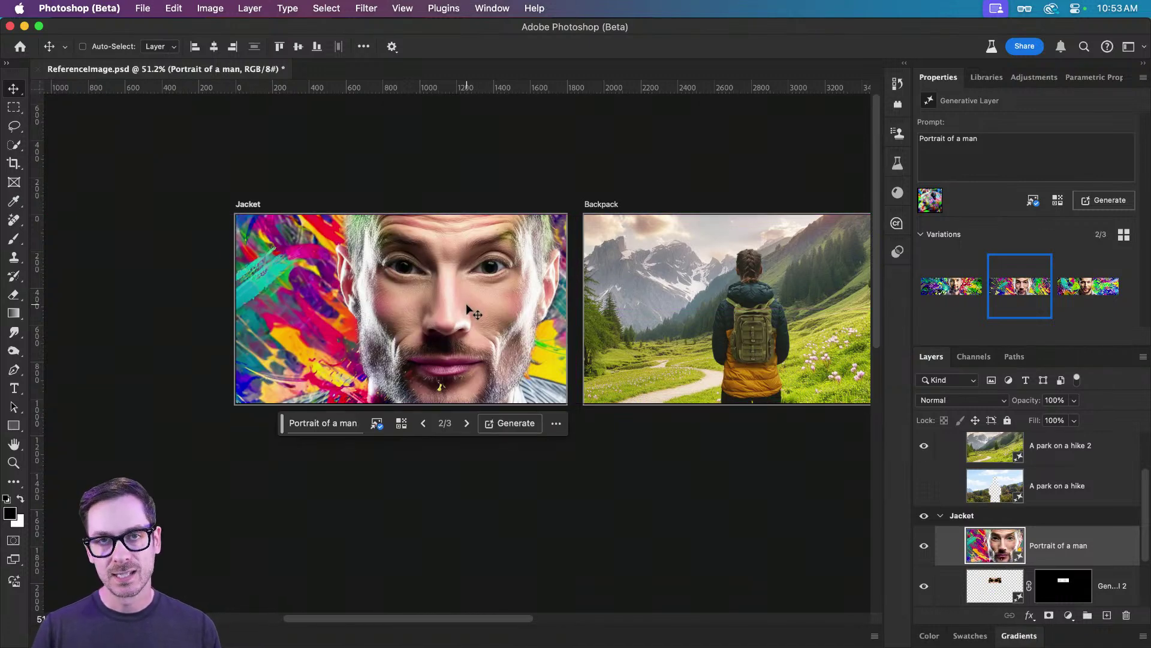
left_click_drag(486, 344, 450, 348)
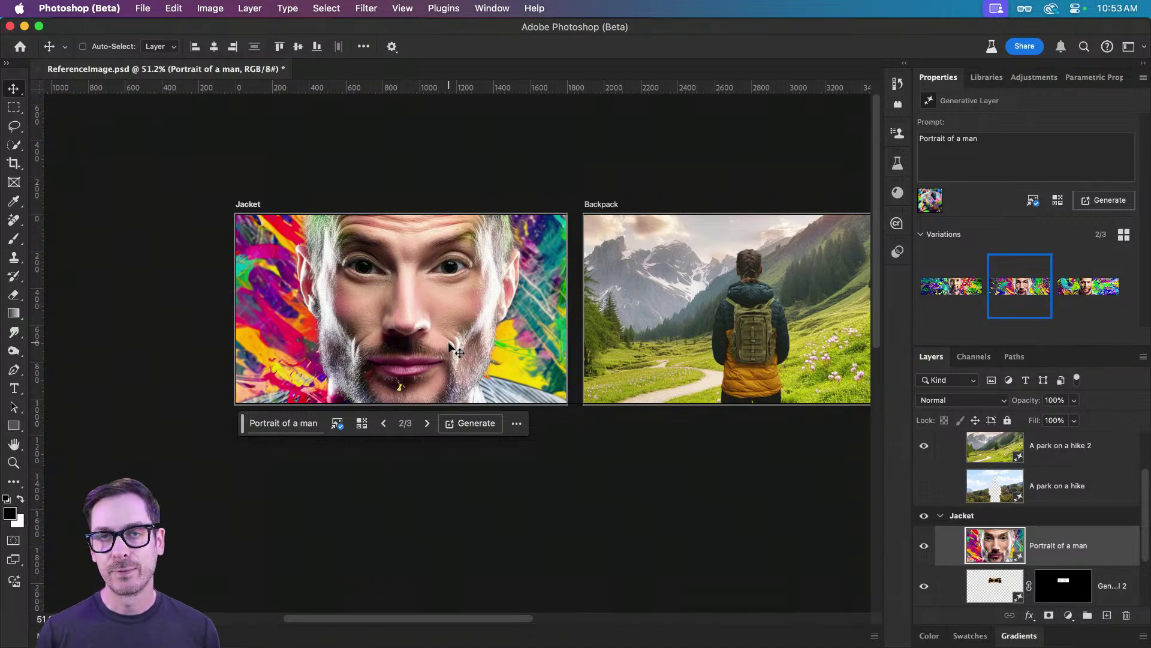